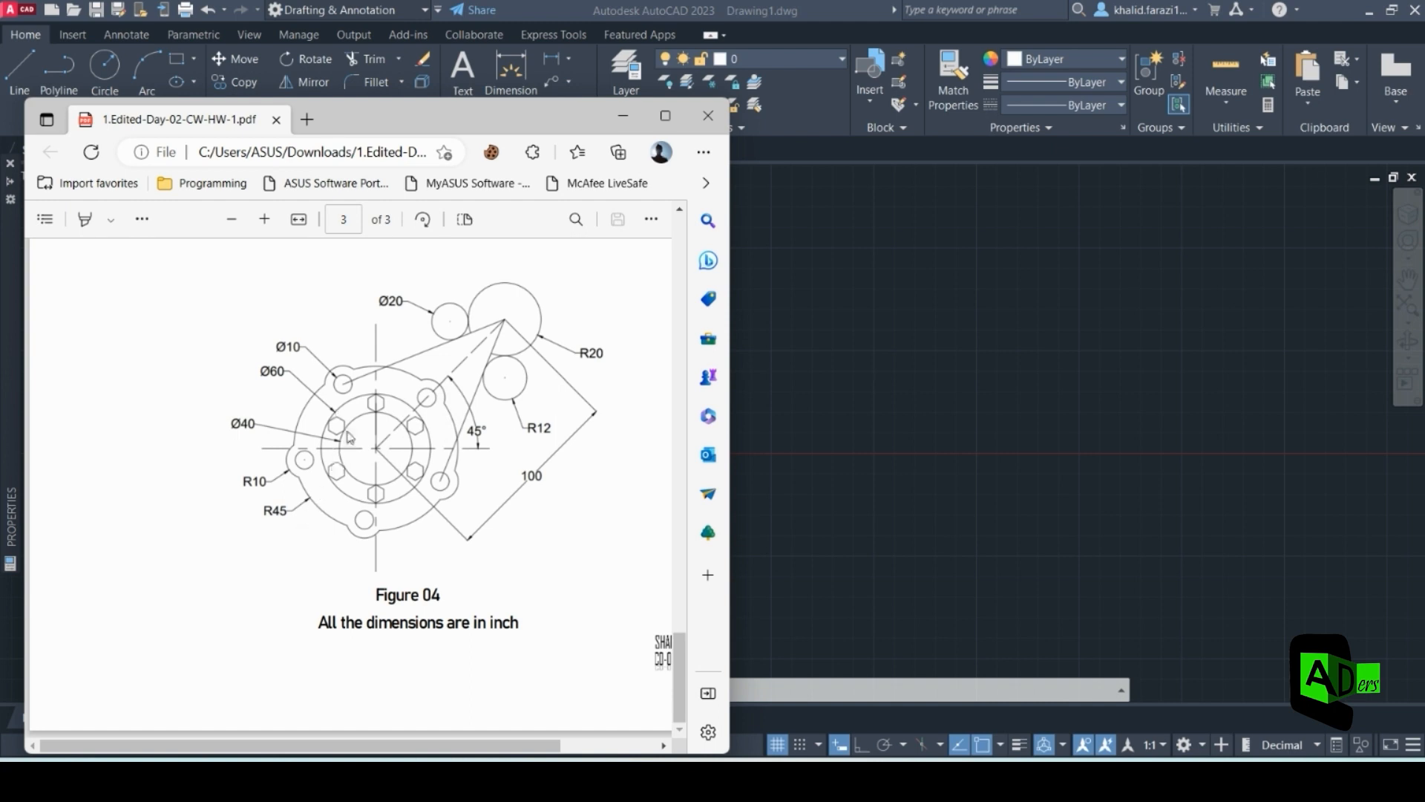
- Switch to AutoCAD and draw a circle of diameter 40 centred on the origin
click(623, 116)
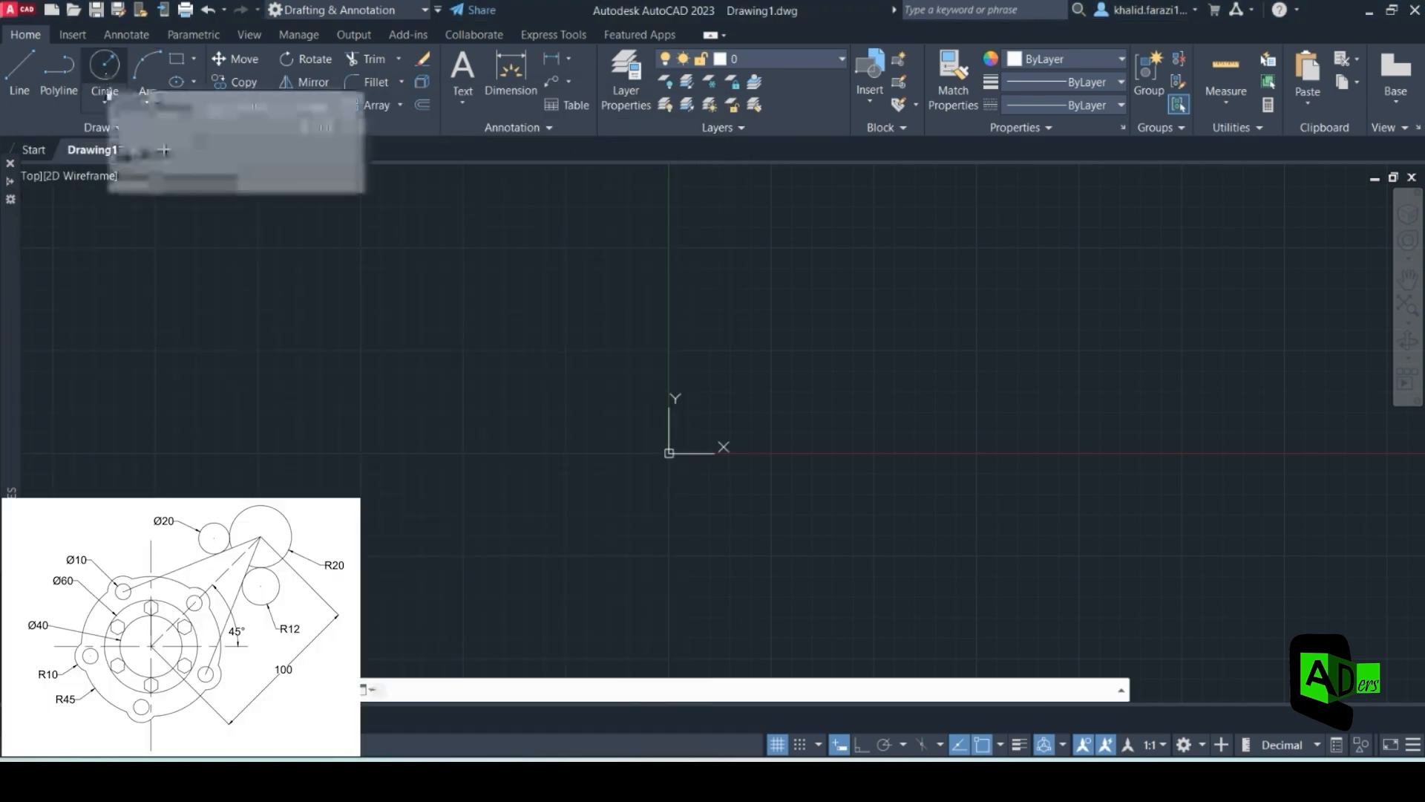
click(105, 104)
click(152, 202)
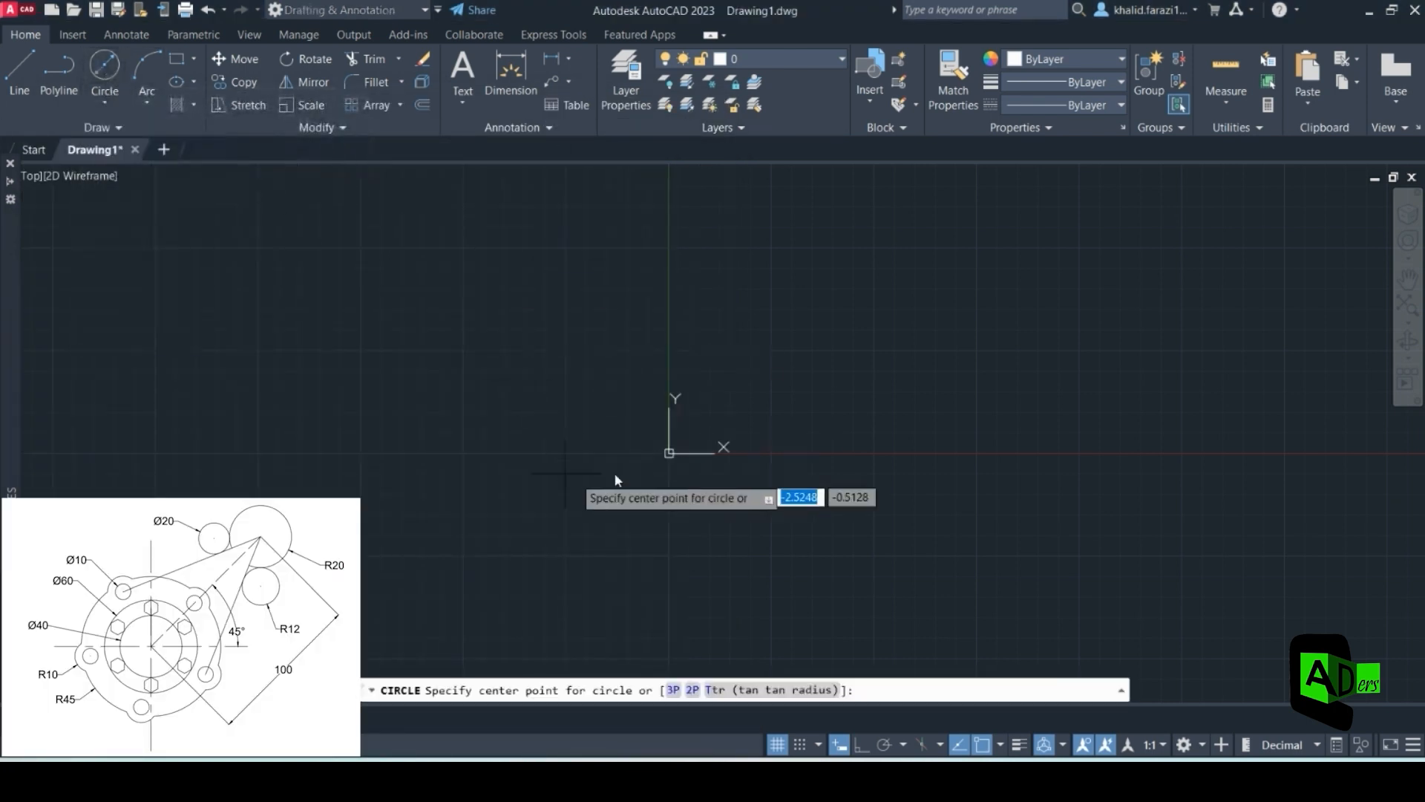
click(669, 452)
text(40)
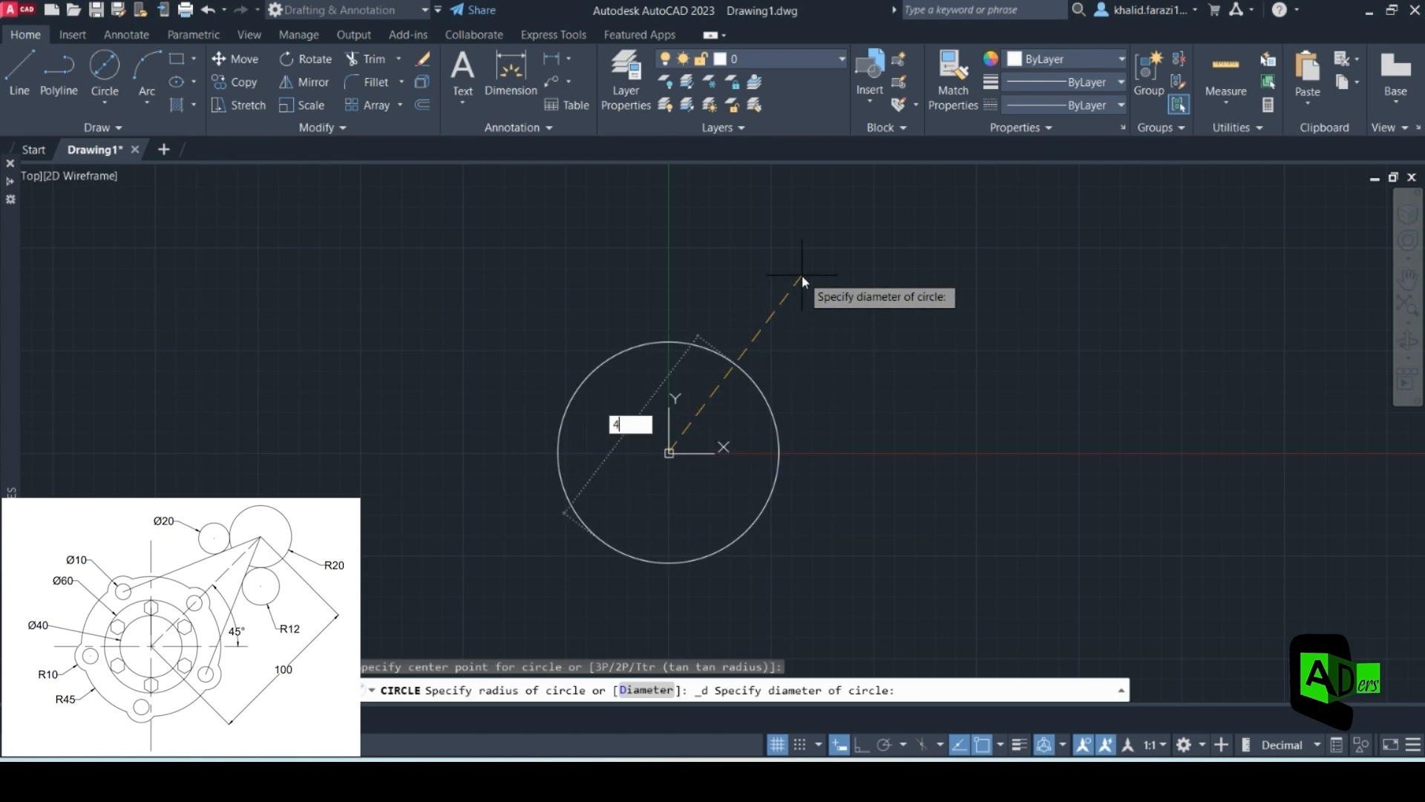
key(Return)
scroll(802, 274, down, 4)
scroll(790, 371, down, 2)
scroll(713, 321, up, 2)
- Draw a concentric circle of diameter 60 around the 40-diameter circle
key(Return)
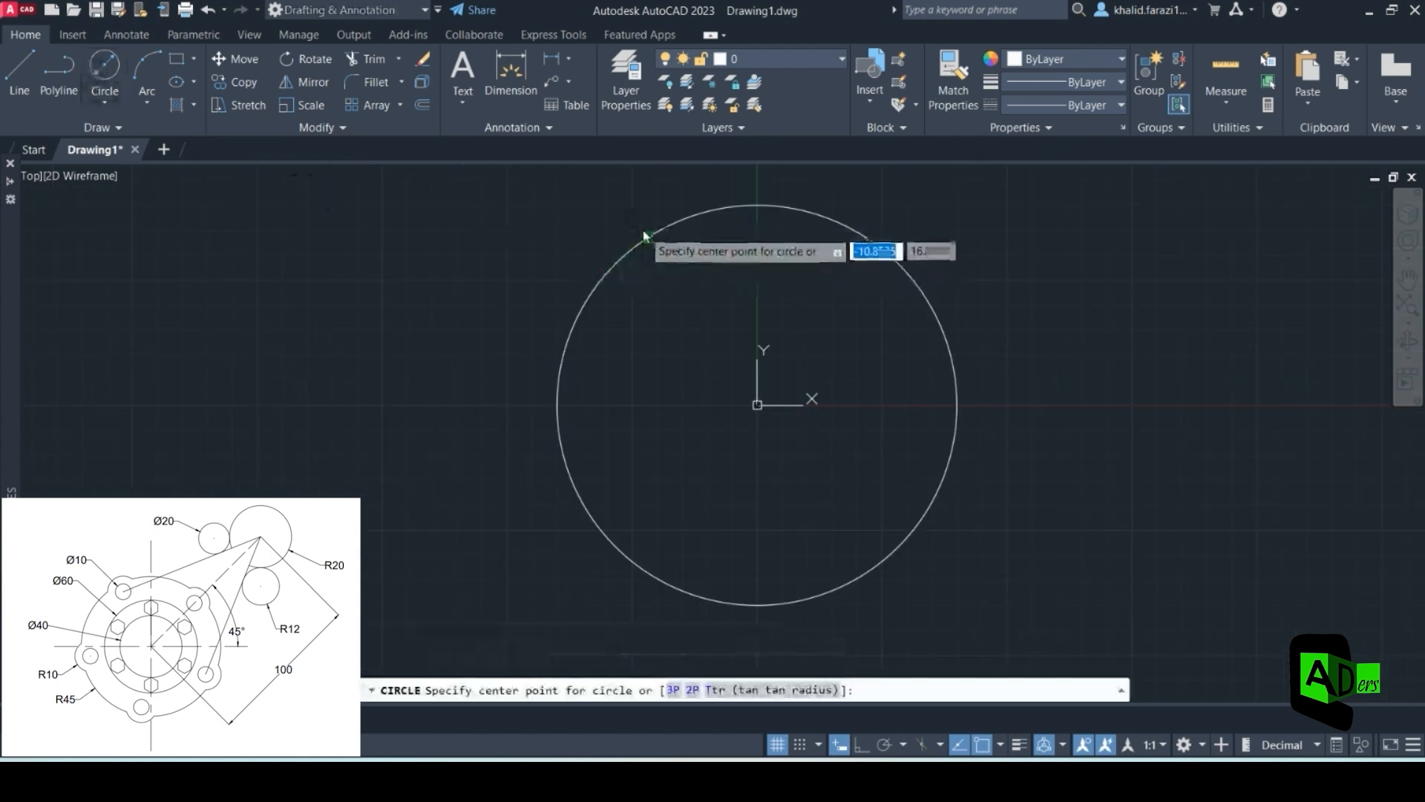
click(757, 404)
text(6)
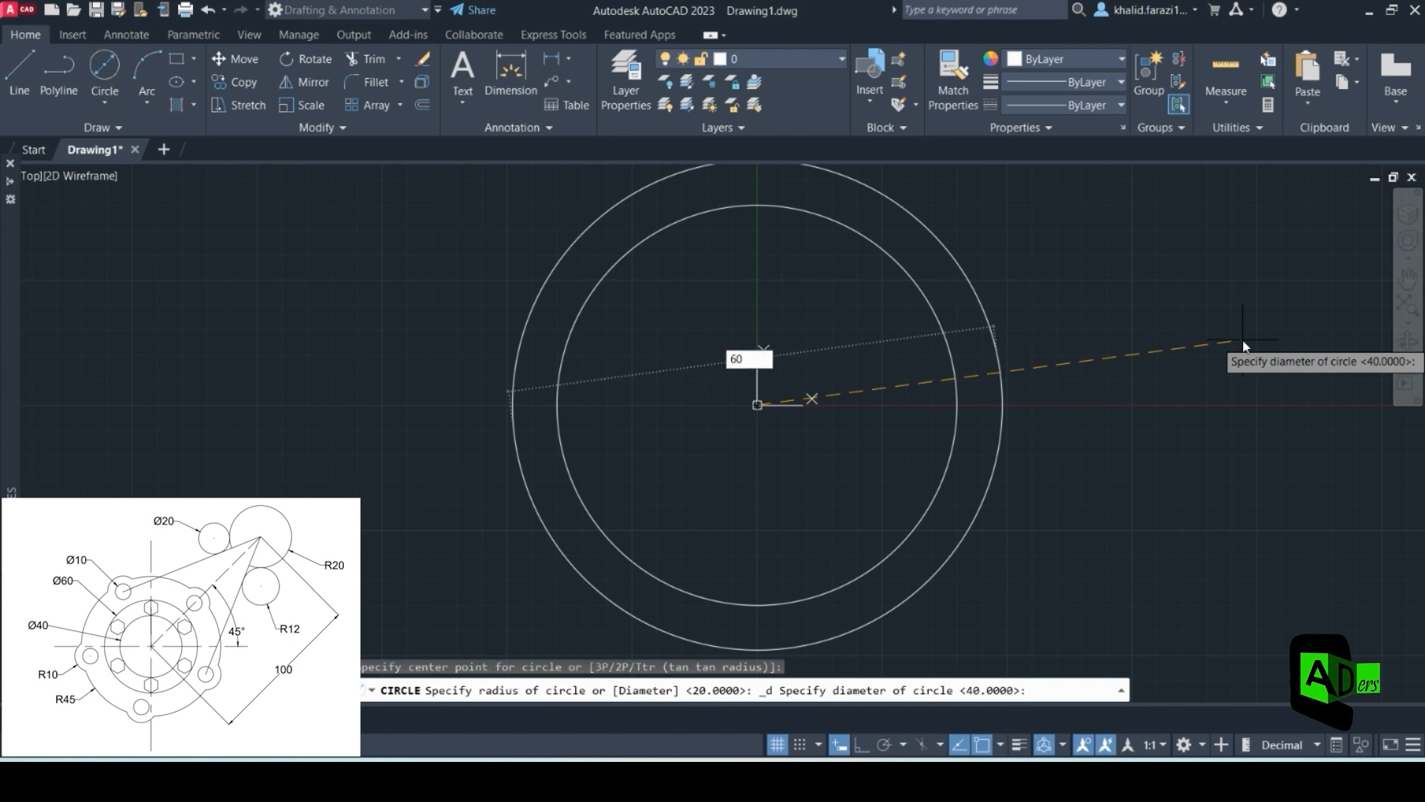
text(0)
key(Return)
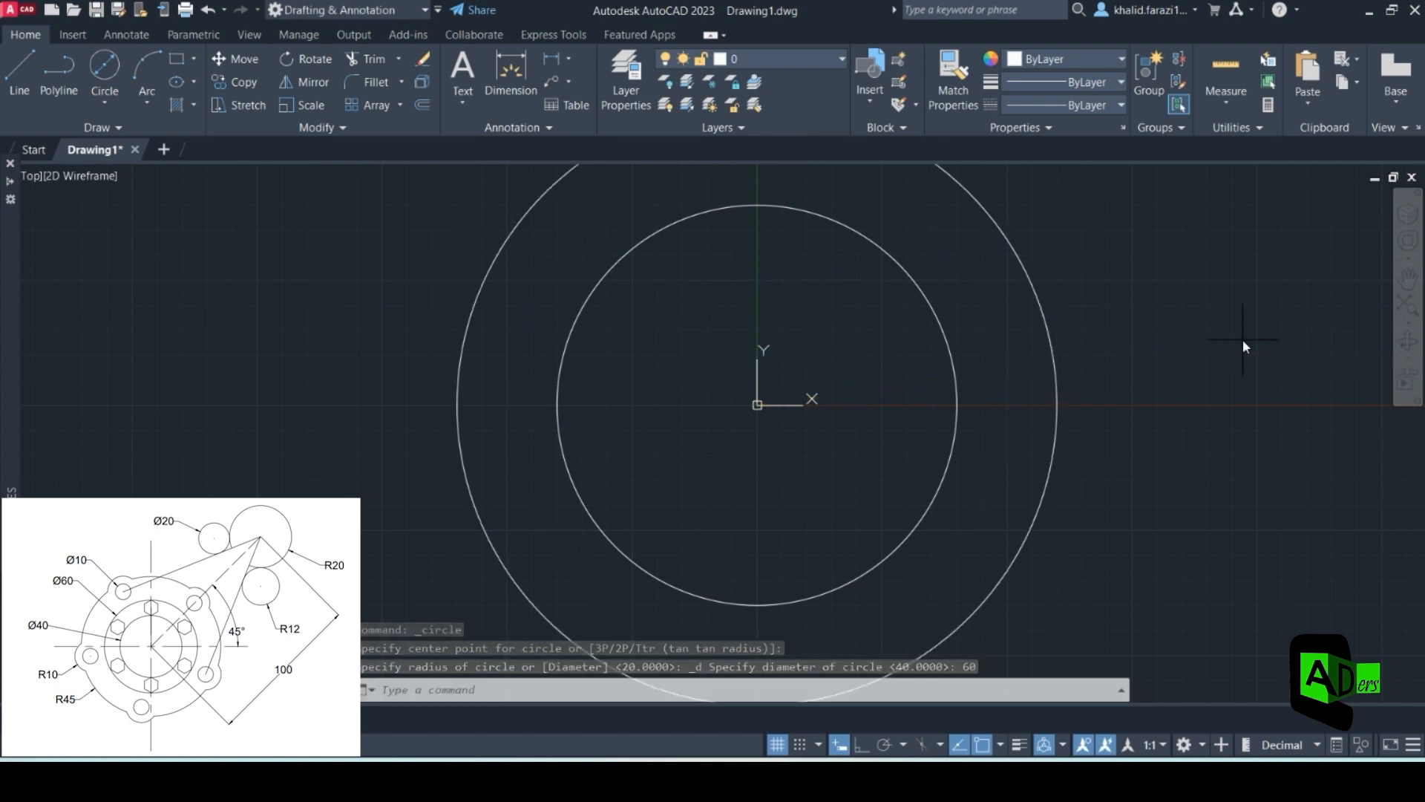
- Draw a third concentric circle of diameter 90 centred on the origin
key(Return)
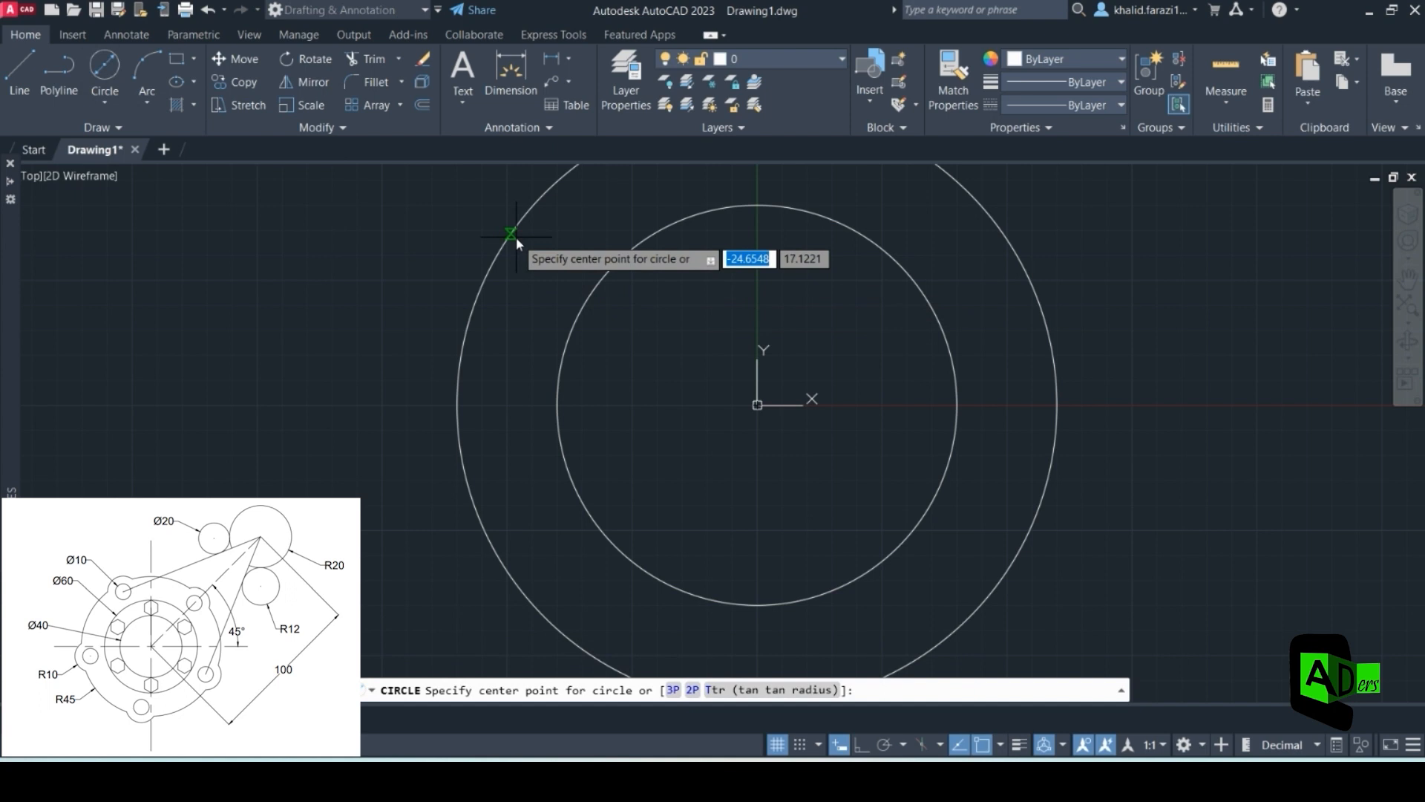
click(758, 405)
text(d)
key(Return)
text(90)
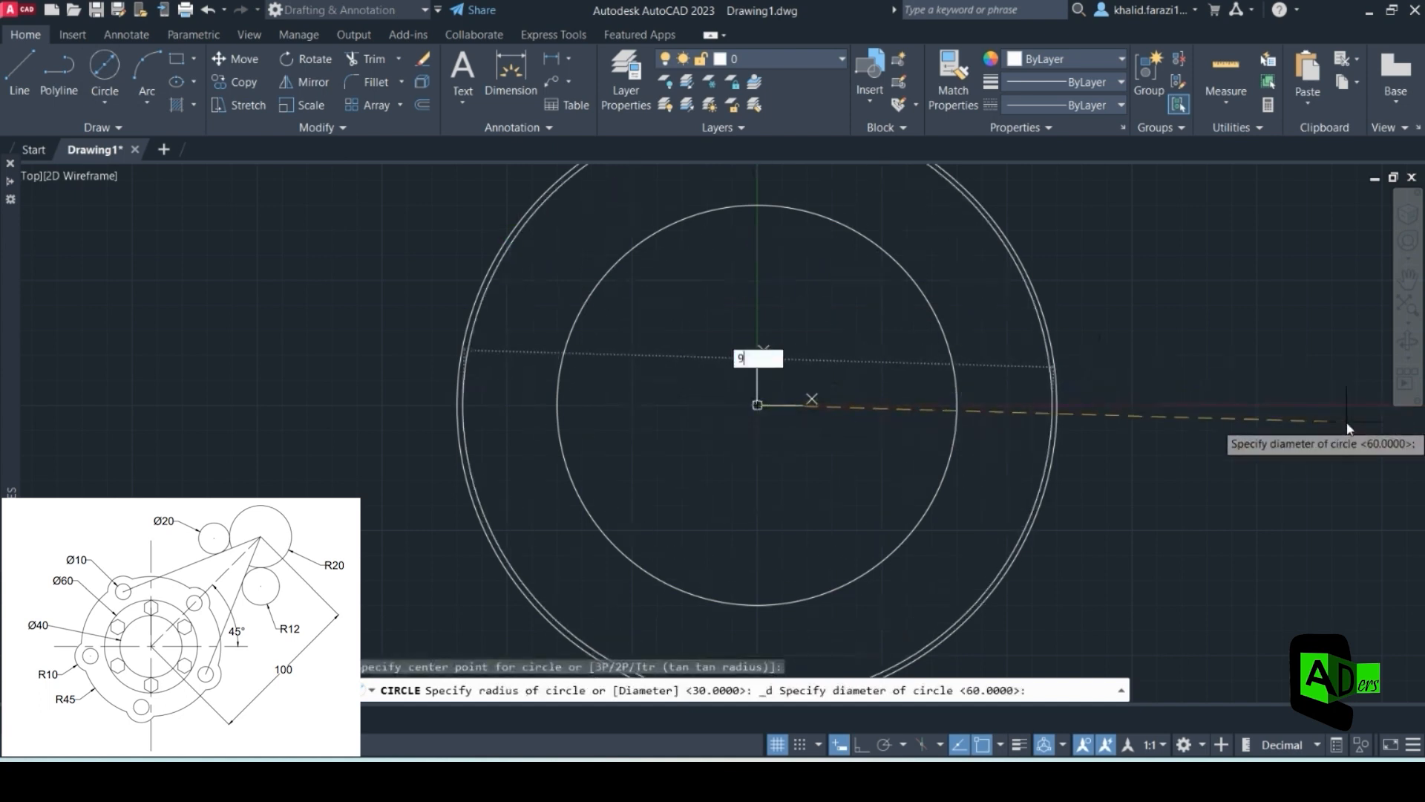
key(Return)
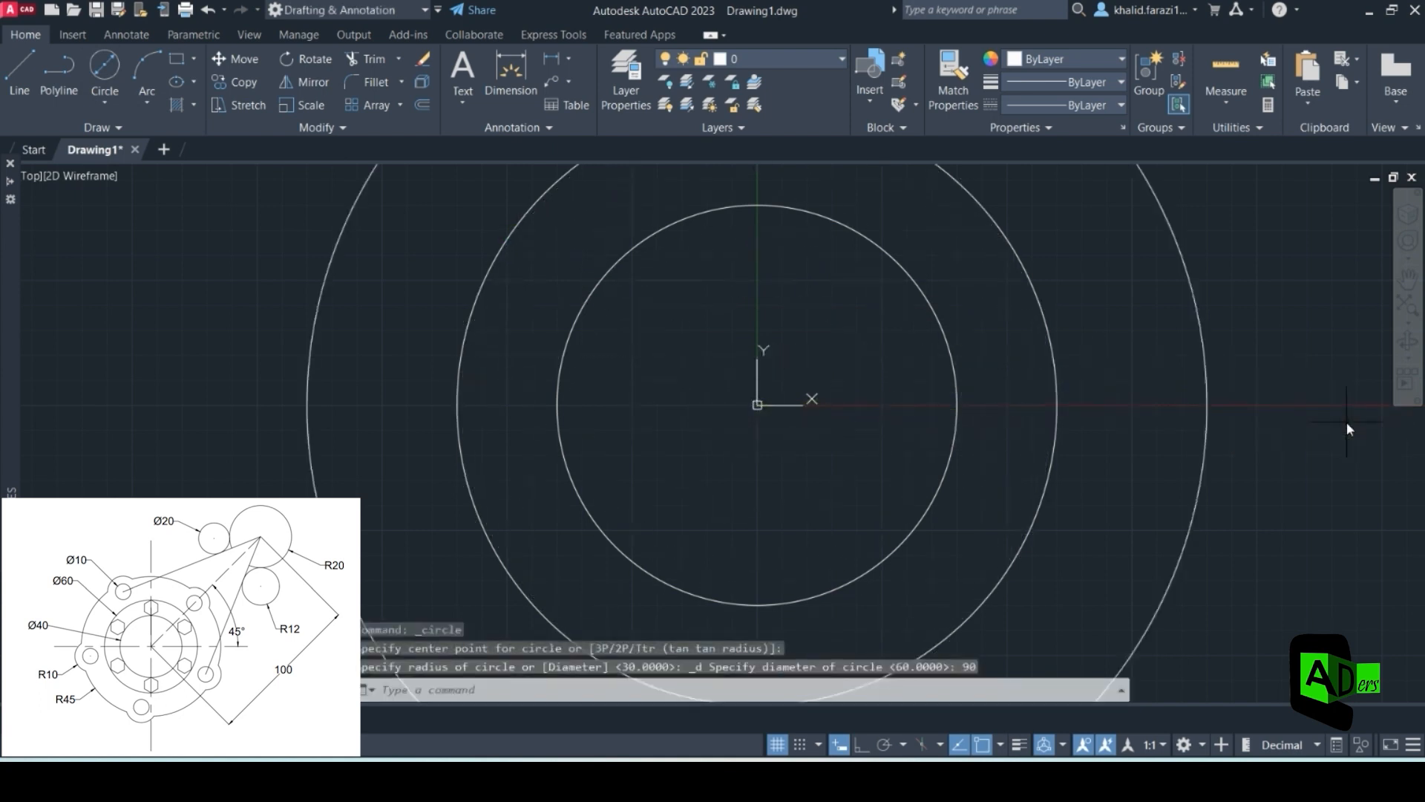
scroll(833, 403, down, 2)
middle_drag(834, 403, 818, 432)
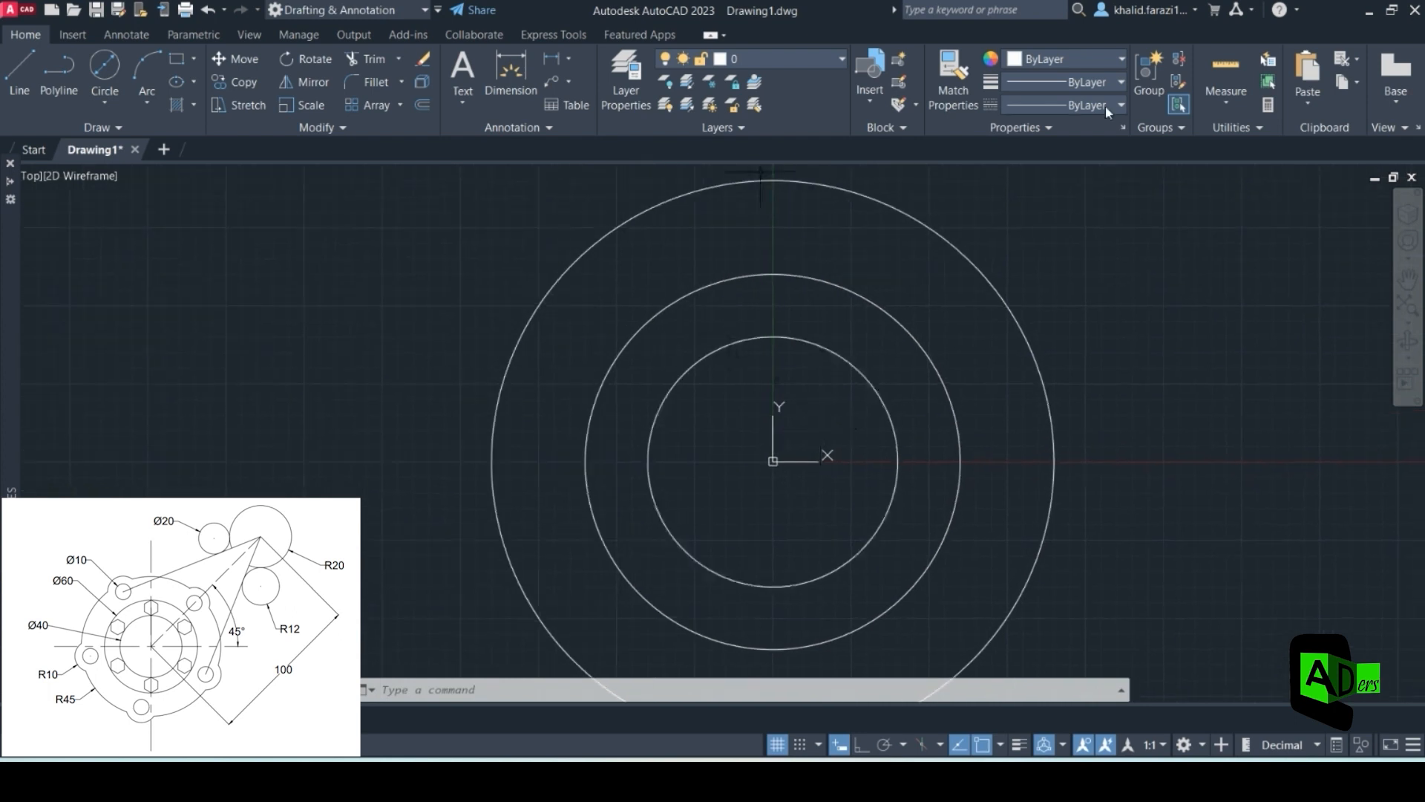
- Check the reference figure, then load the CENTERX2 linetype and make it current
click(727, 779)
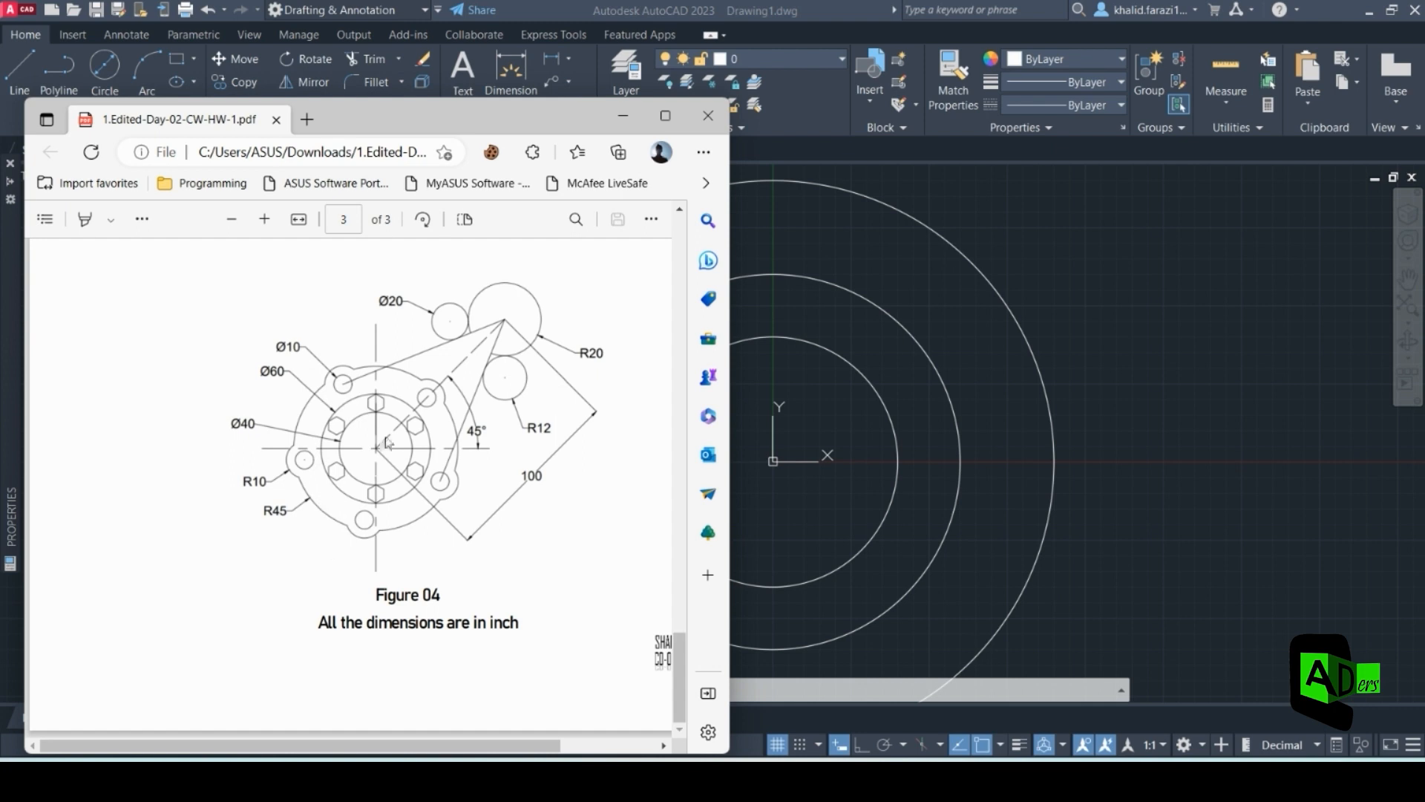
click(622, 121)
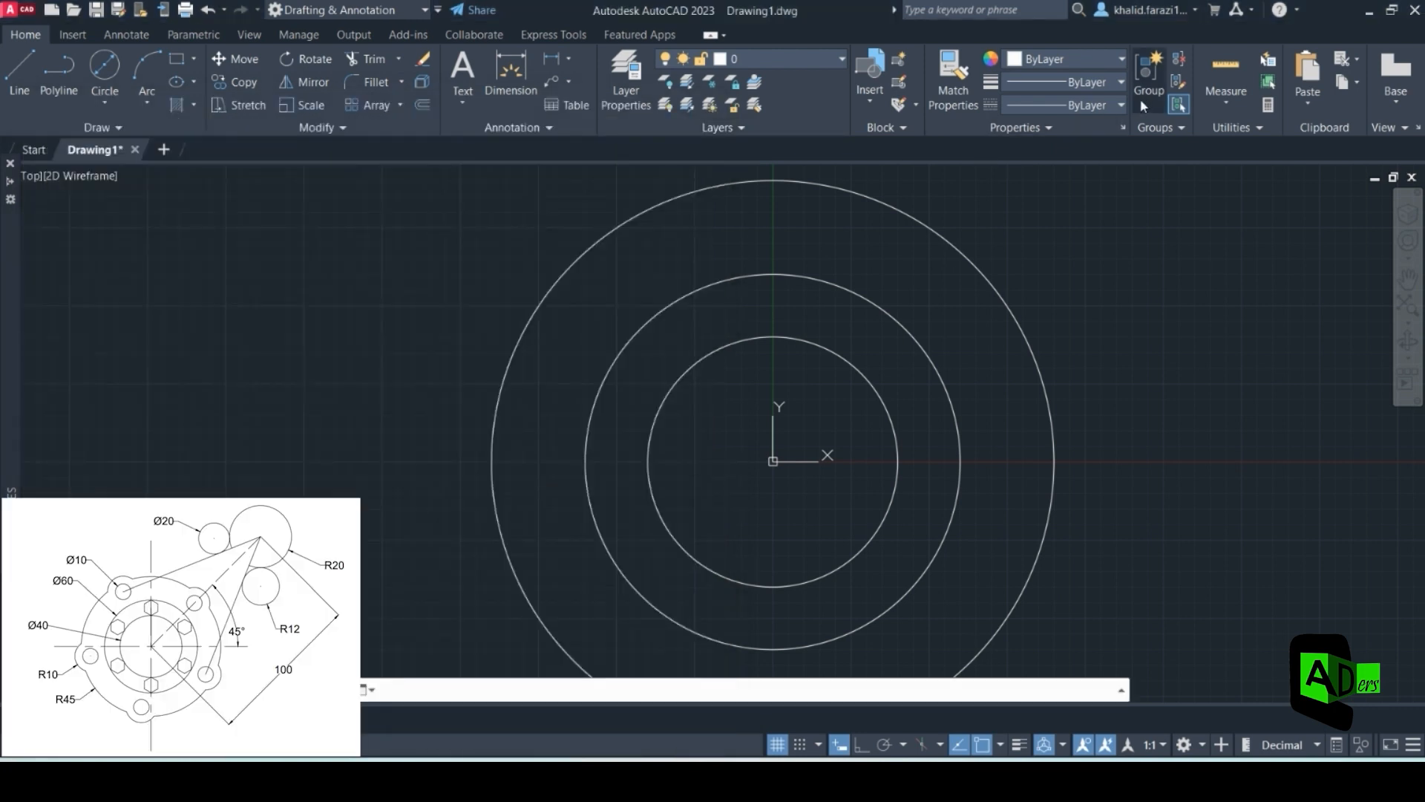
click(1115, 105)
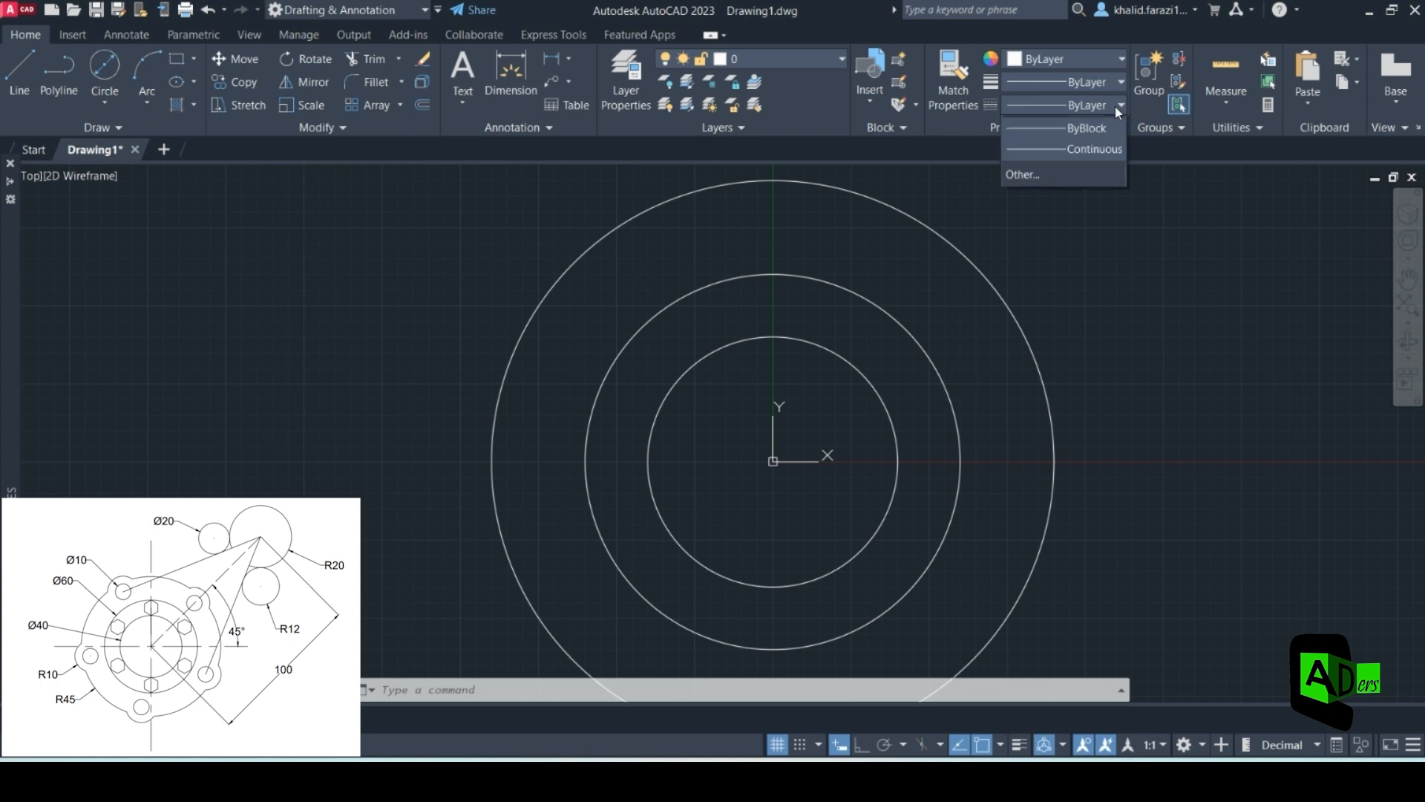
click(1028, 192)
click(868, 233)
scroll(647, 442, down, 4)
scroll(647, 441, down, 1)
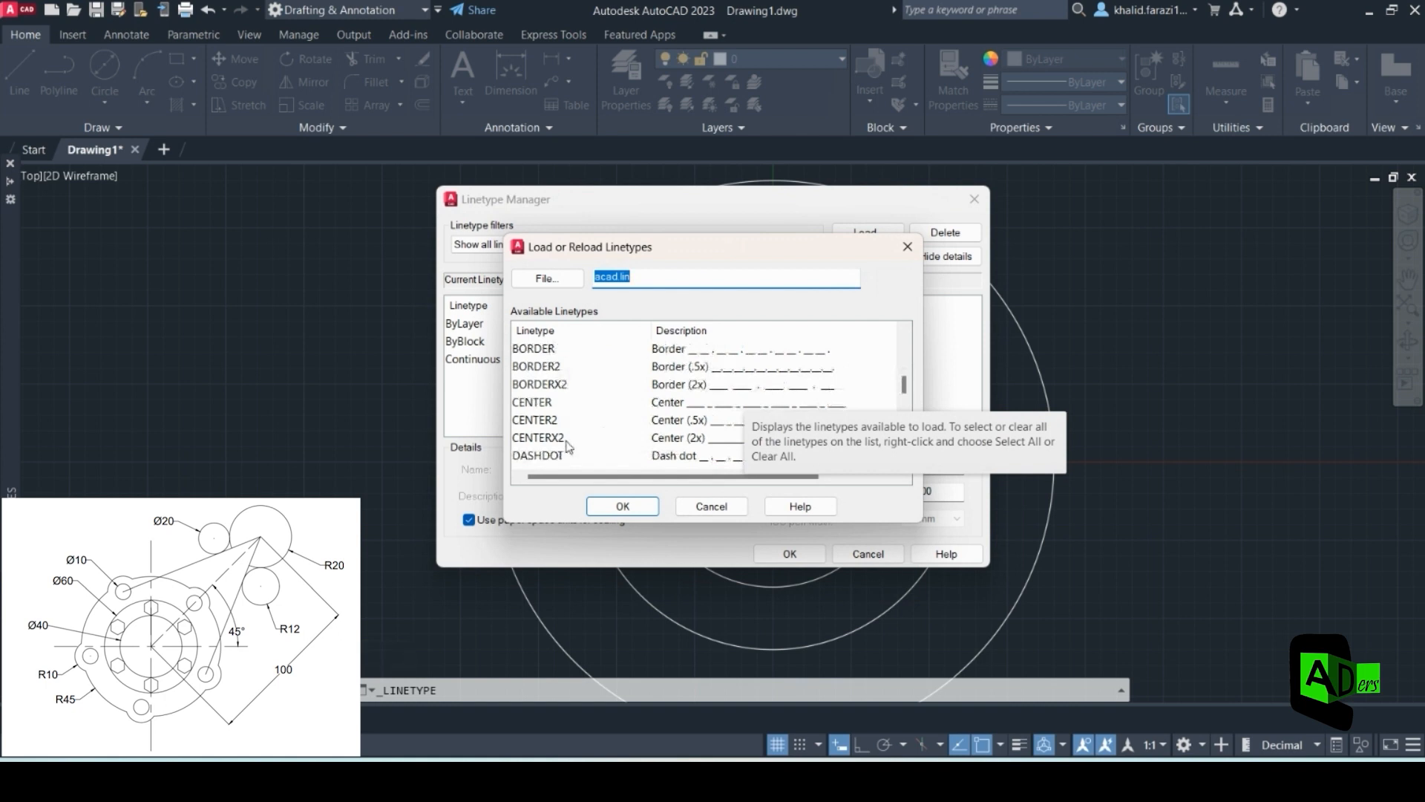
click(564, 419)
click(622, 506)
click(790, 553)
click(1098, 105)
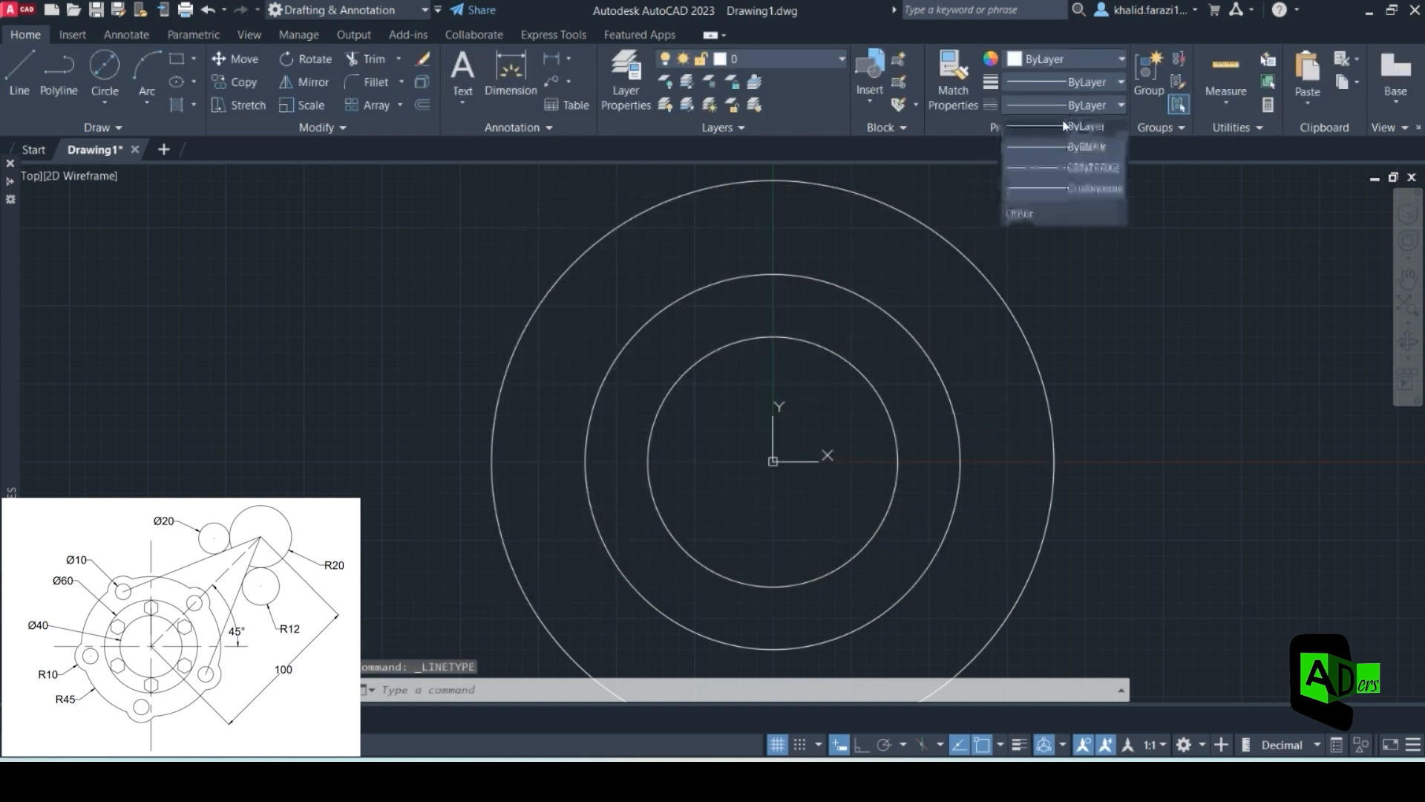
click(1054, 167)
- Load the HIDDEN linetype from acad.lin and make it the current linetype
click(1057, 104)
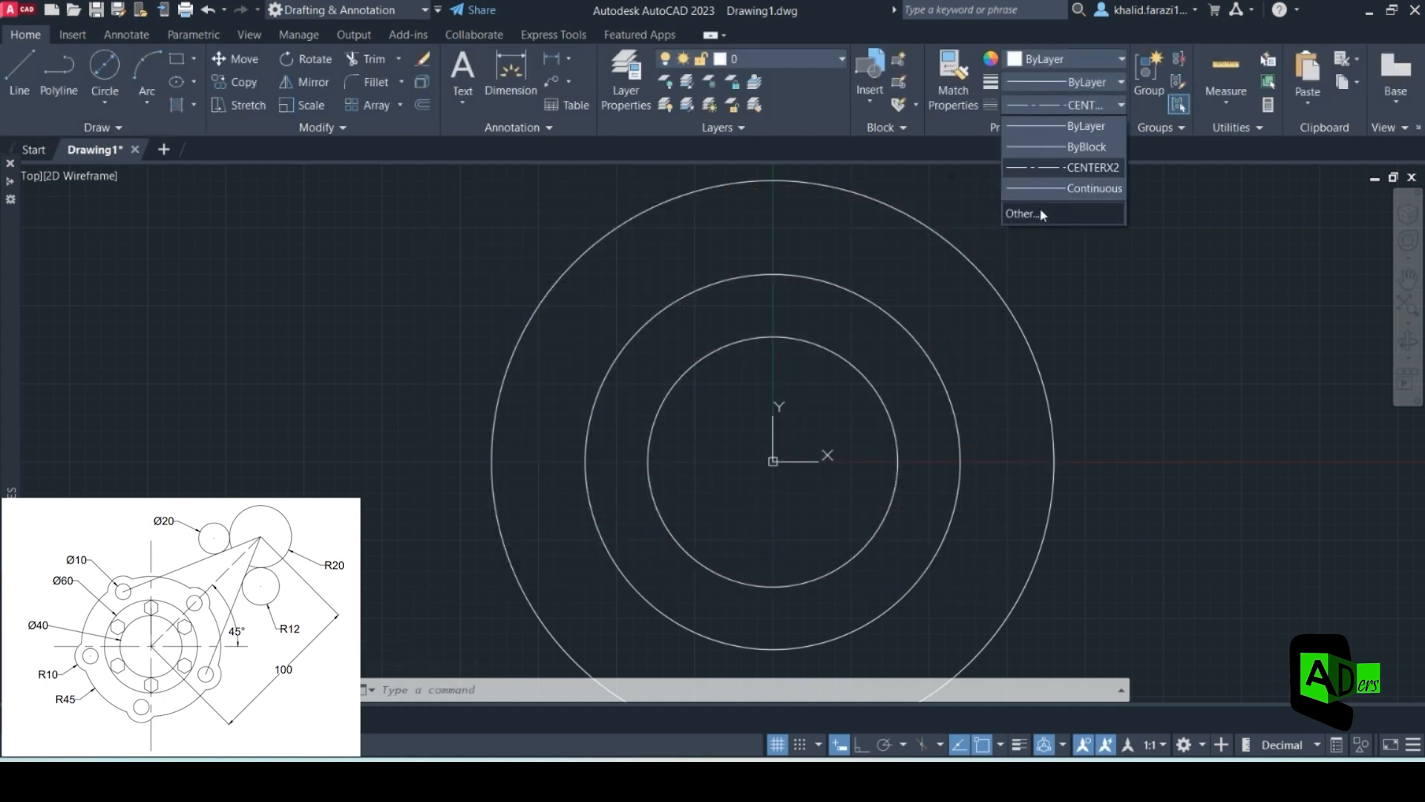
click(1025, 215)
click(867, 233)
scroll(692, 375, down, 3)
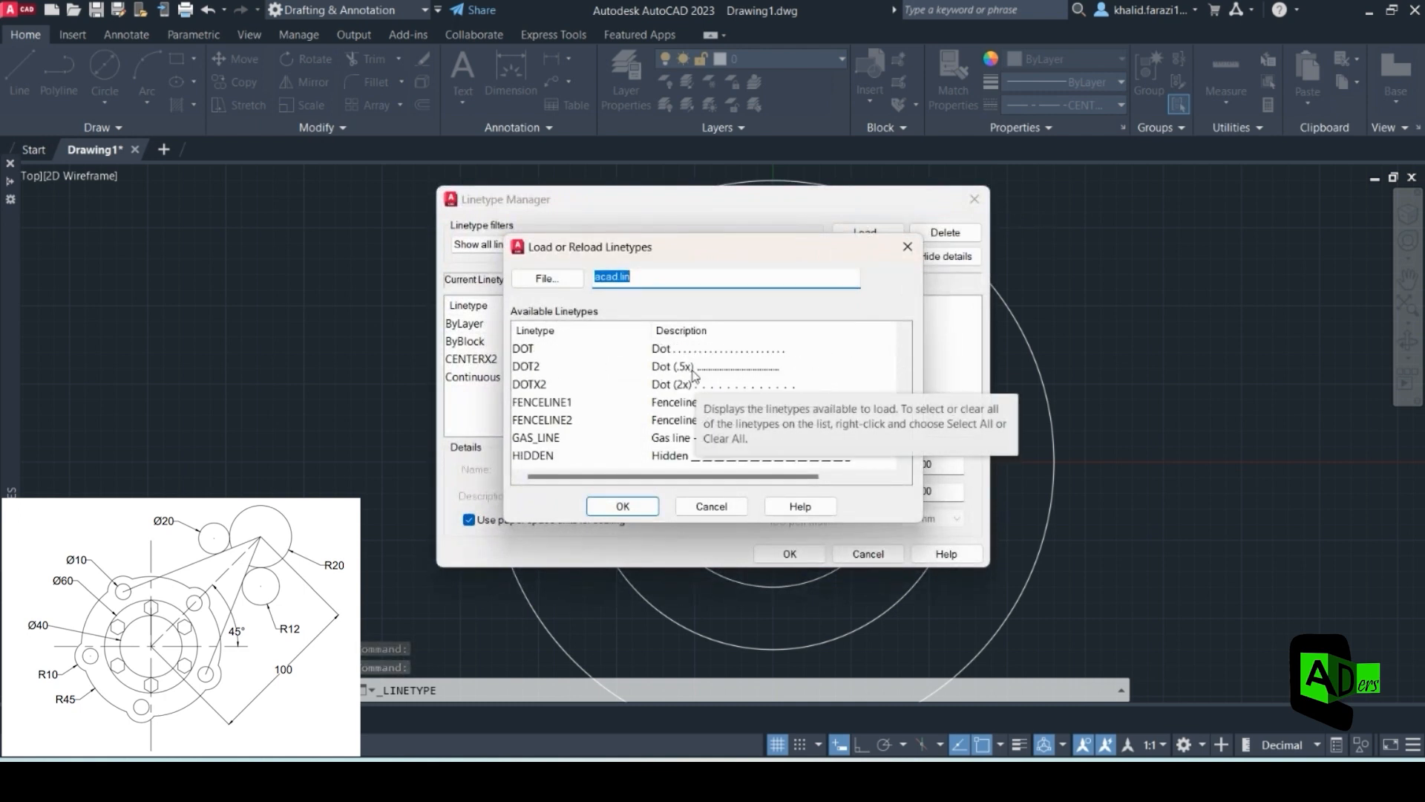
click(533, 455)
click(623, 506)
click(790, 553)
click(1099, 105)
click(1054, 210)
- Draw a concentric circle of diameter 80 in the HIDDEN linetype, centred on the origin
click(109, 79)
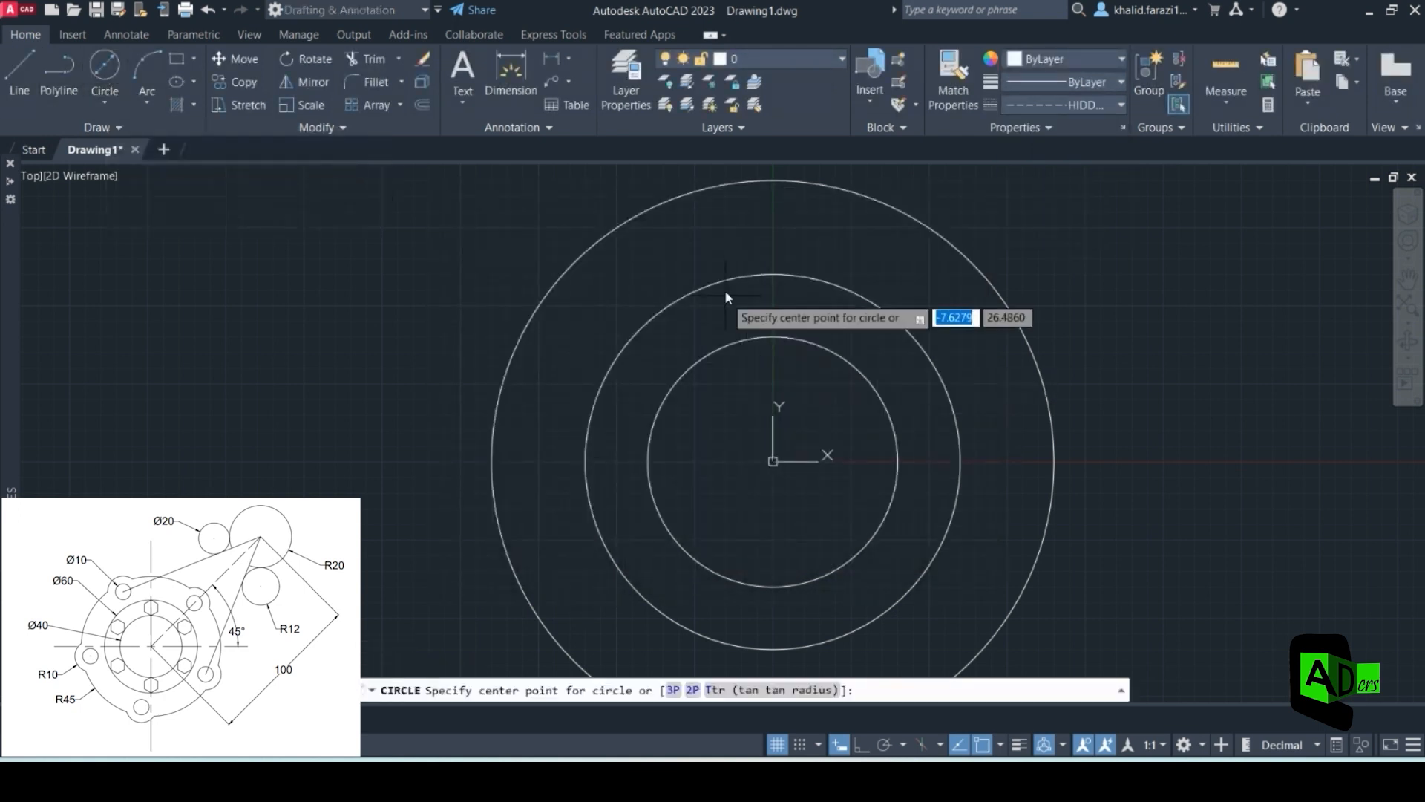
click(773, 460)
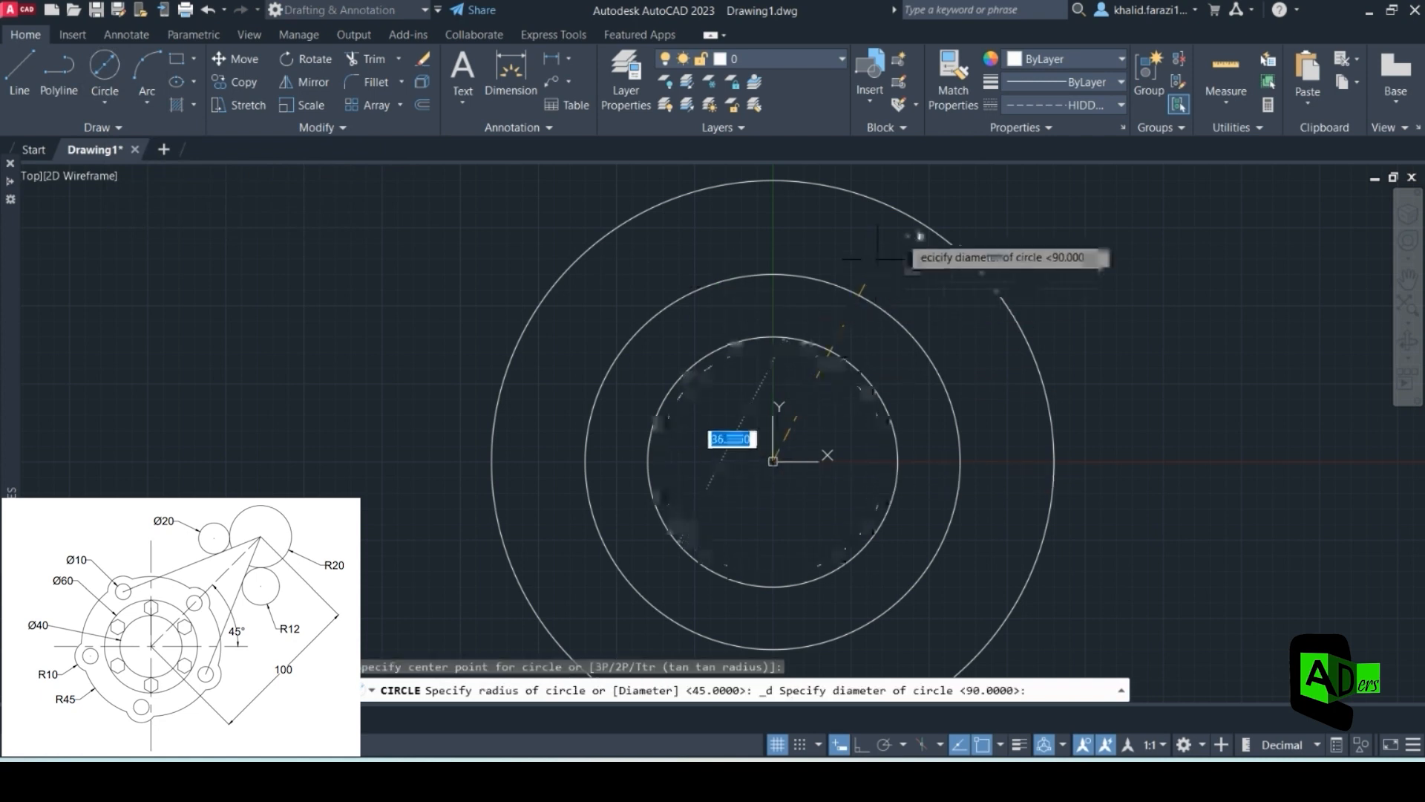
text(80)
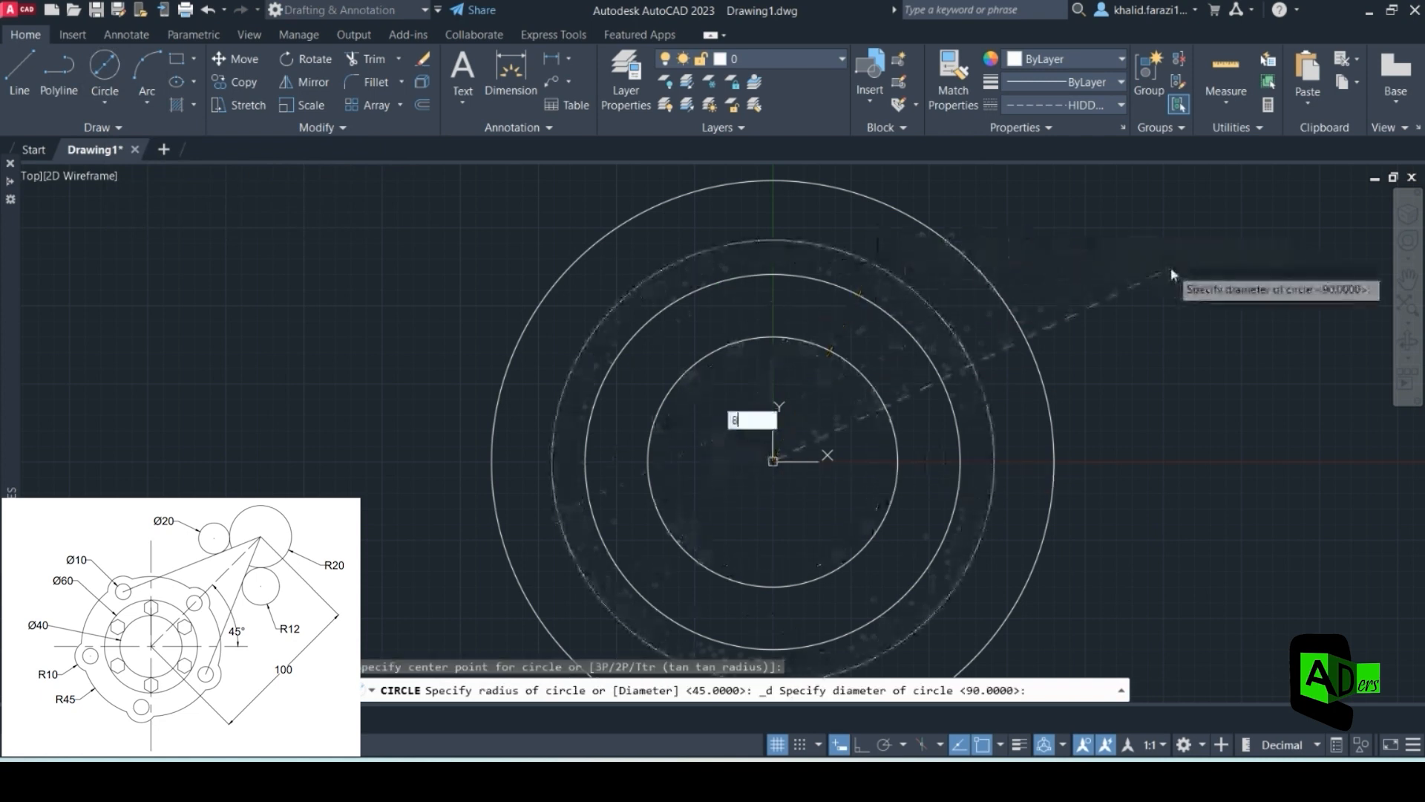
key(Return)
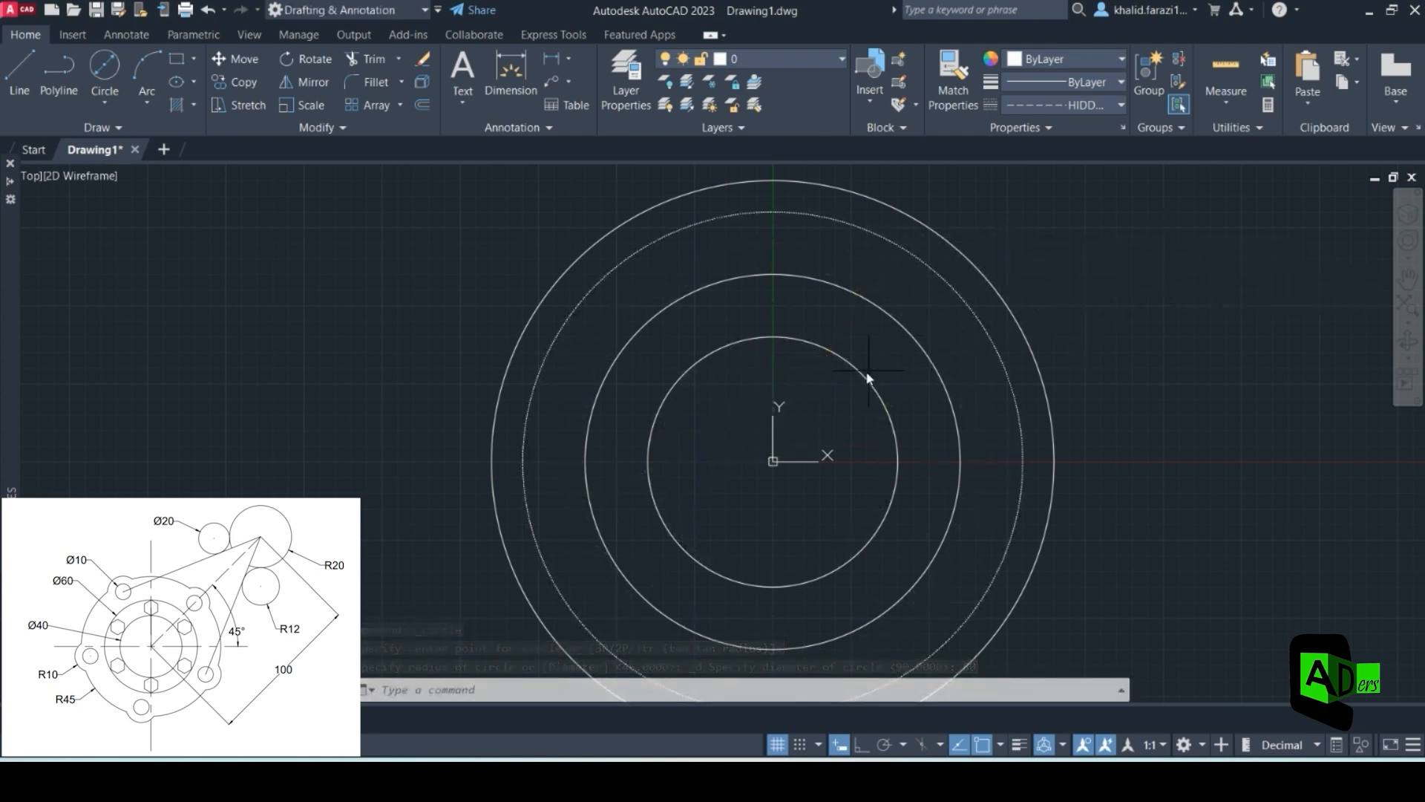
scroll(879, 352, down, 2)
middle_drag(1003, 359, 933, 405)
scroll(909, 358, up, 2)
scroll(909, 358, down, 2)
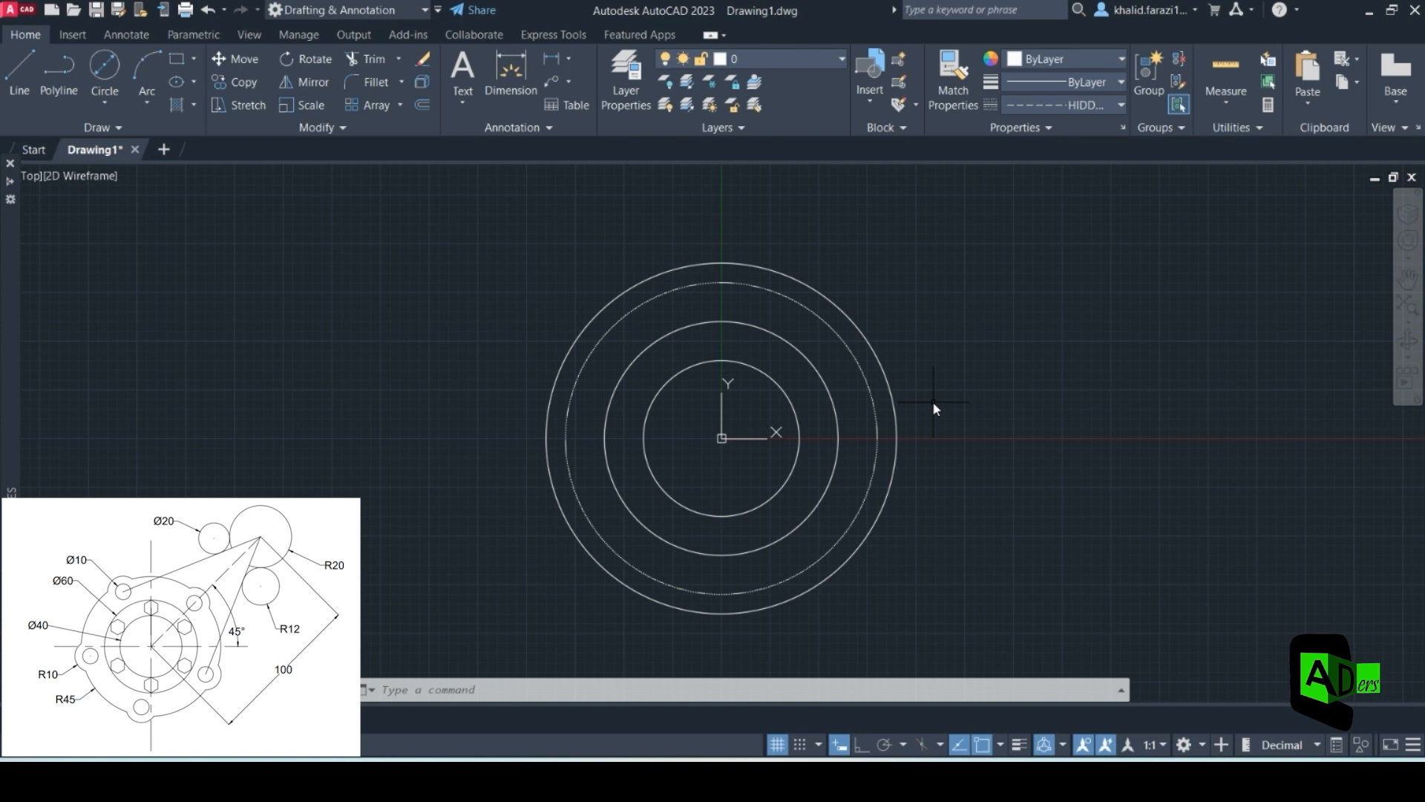
- Set the global linetype scale factor (LTSCALE) to 10
text(LT)
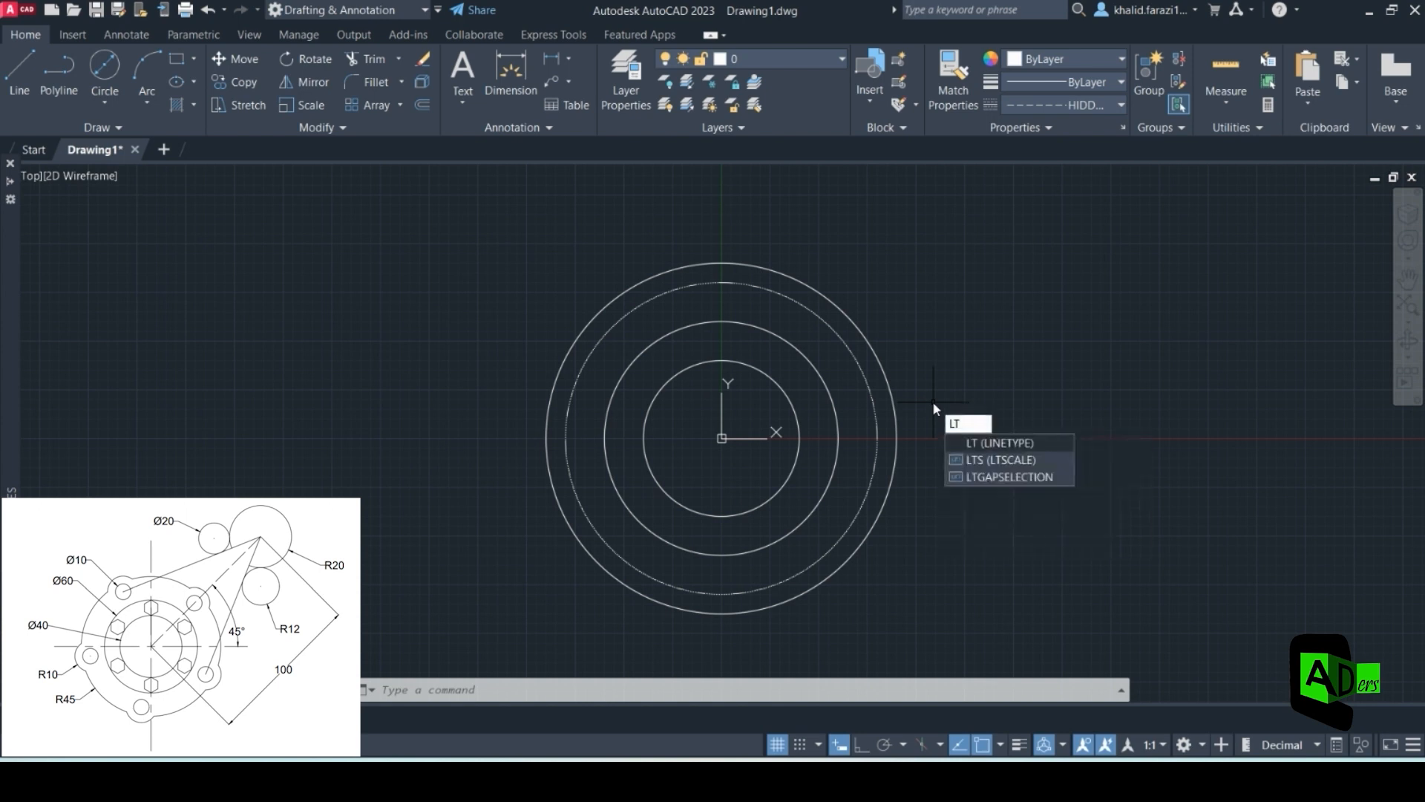
click(1004, 458)
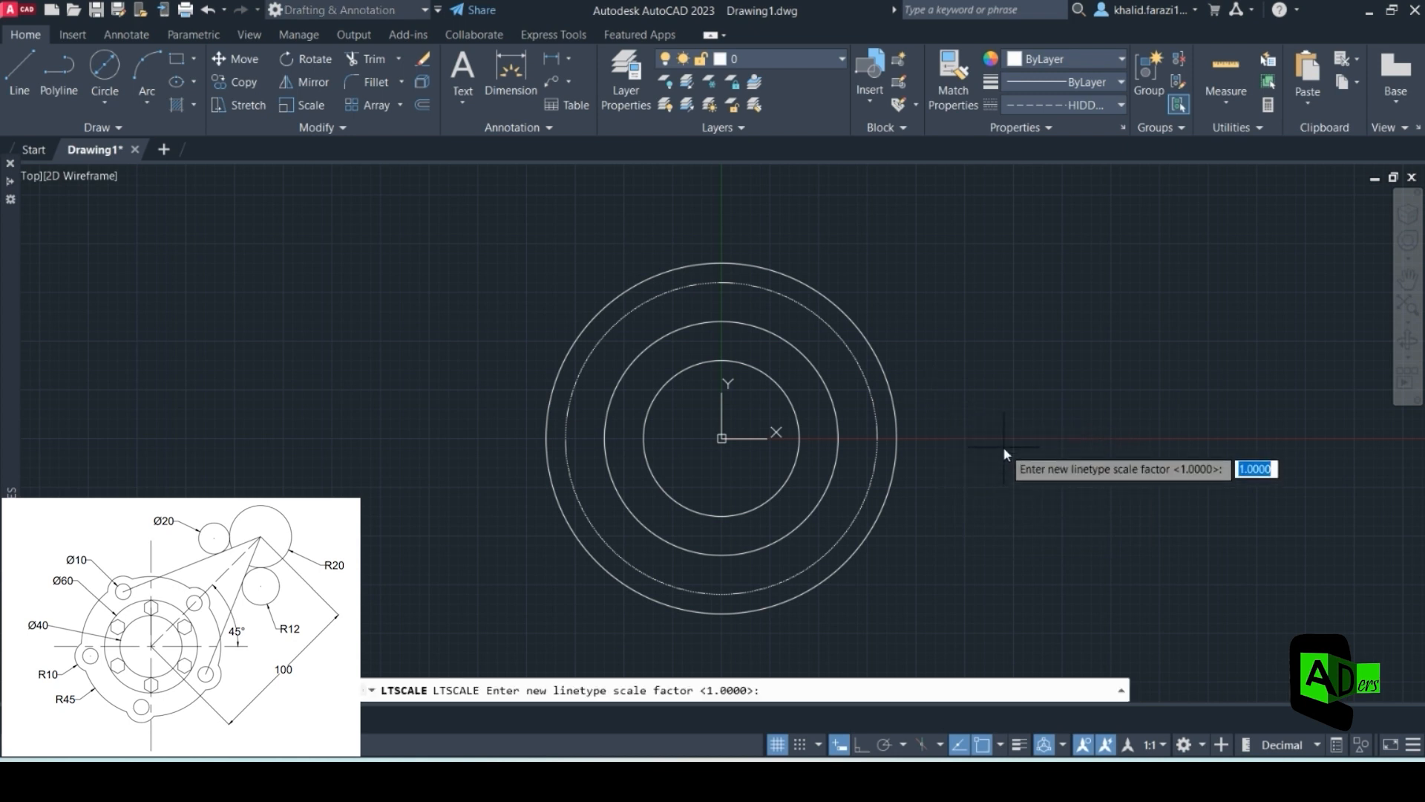
text(10)
key(Return)
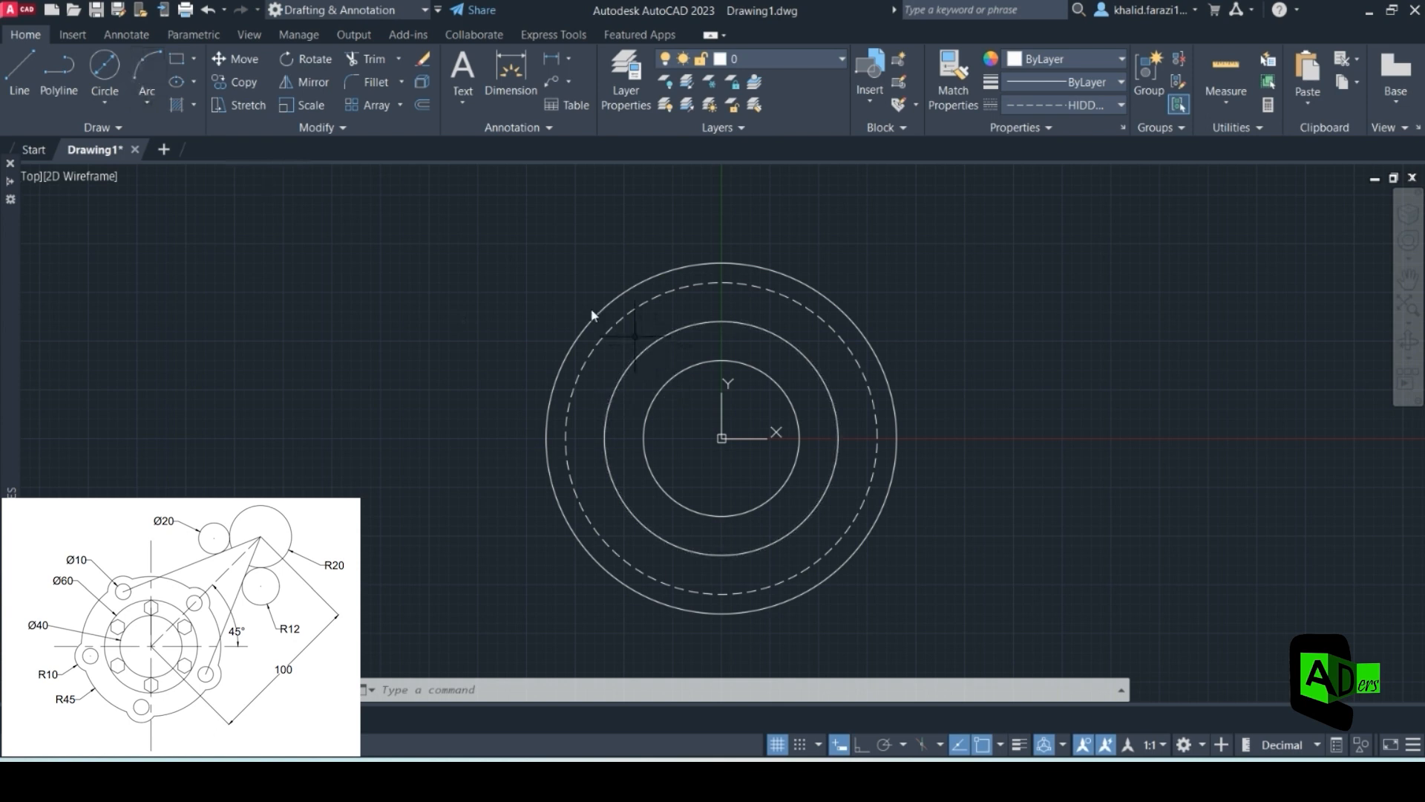
- Add a center mark to the outermost circle
click(109, 38)
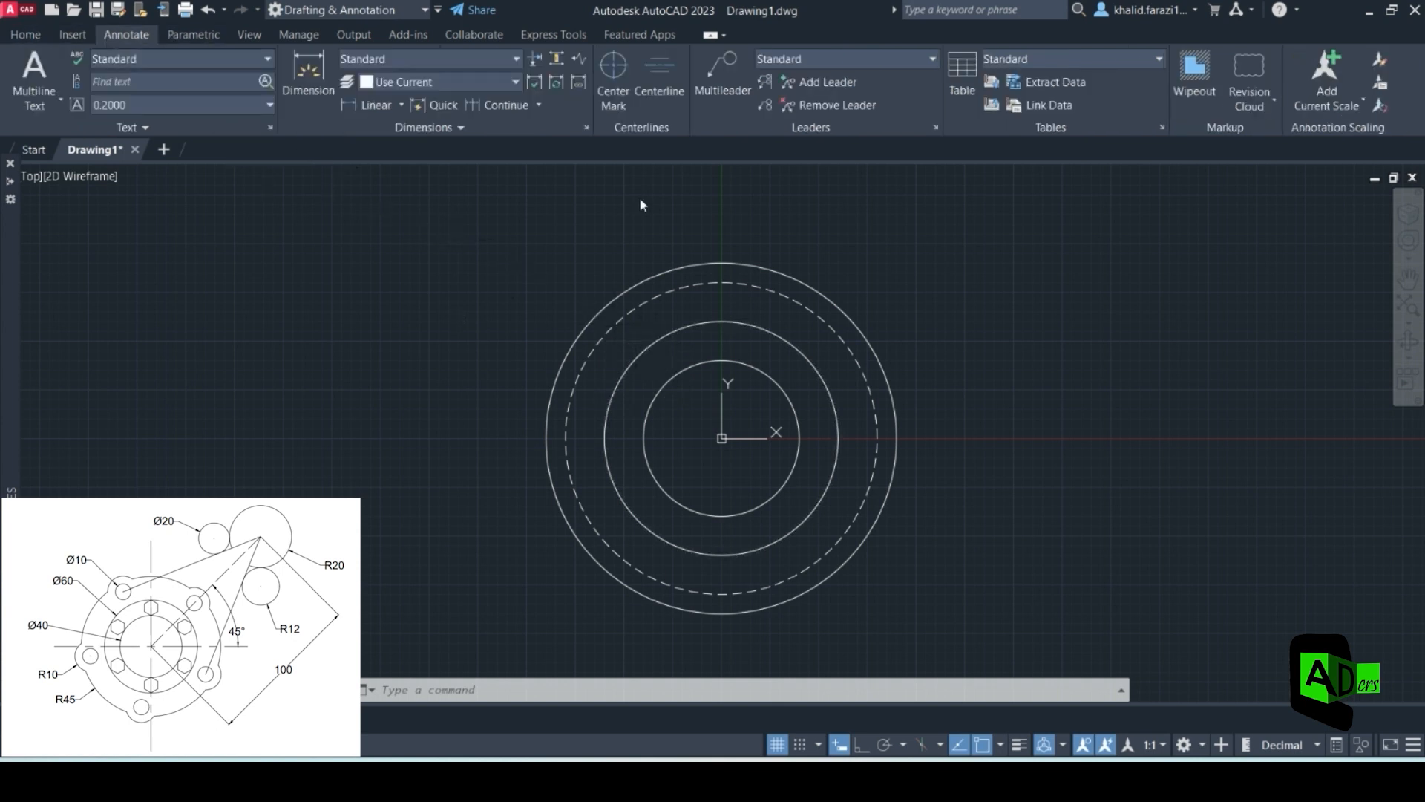
click(613, 78)
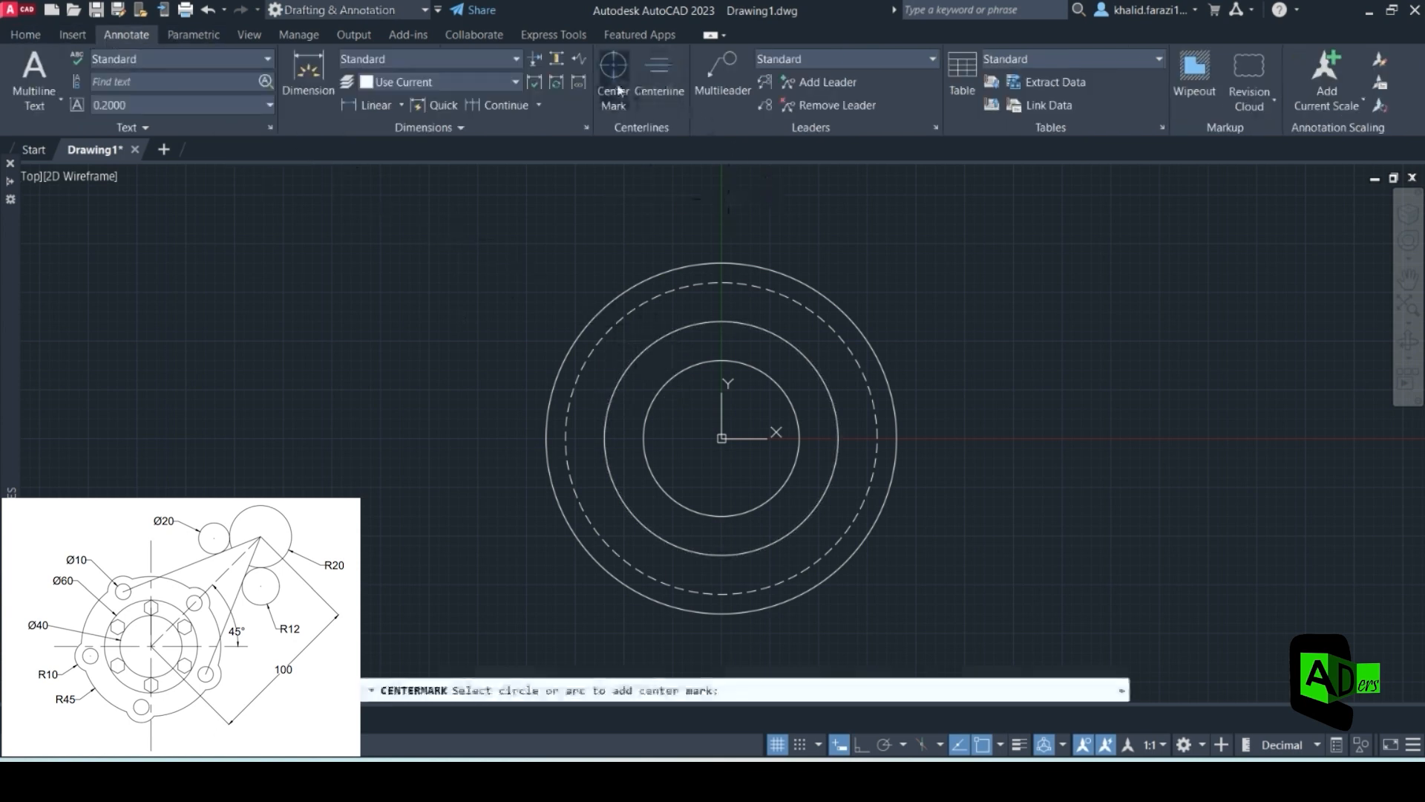
click(693, 265)
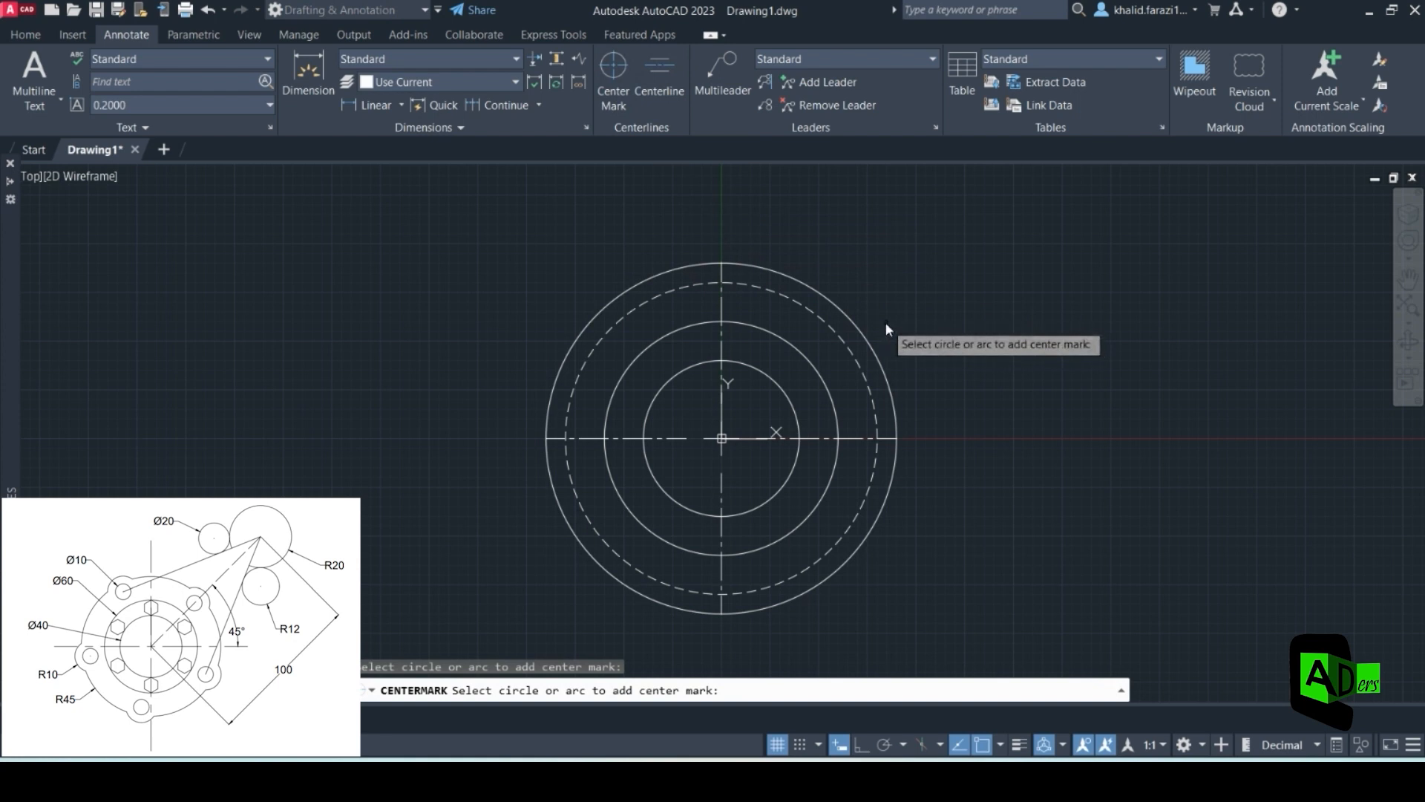
key(Escape)
- Make CENTERX2 the current linetype
click(42, 29)
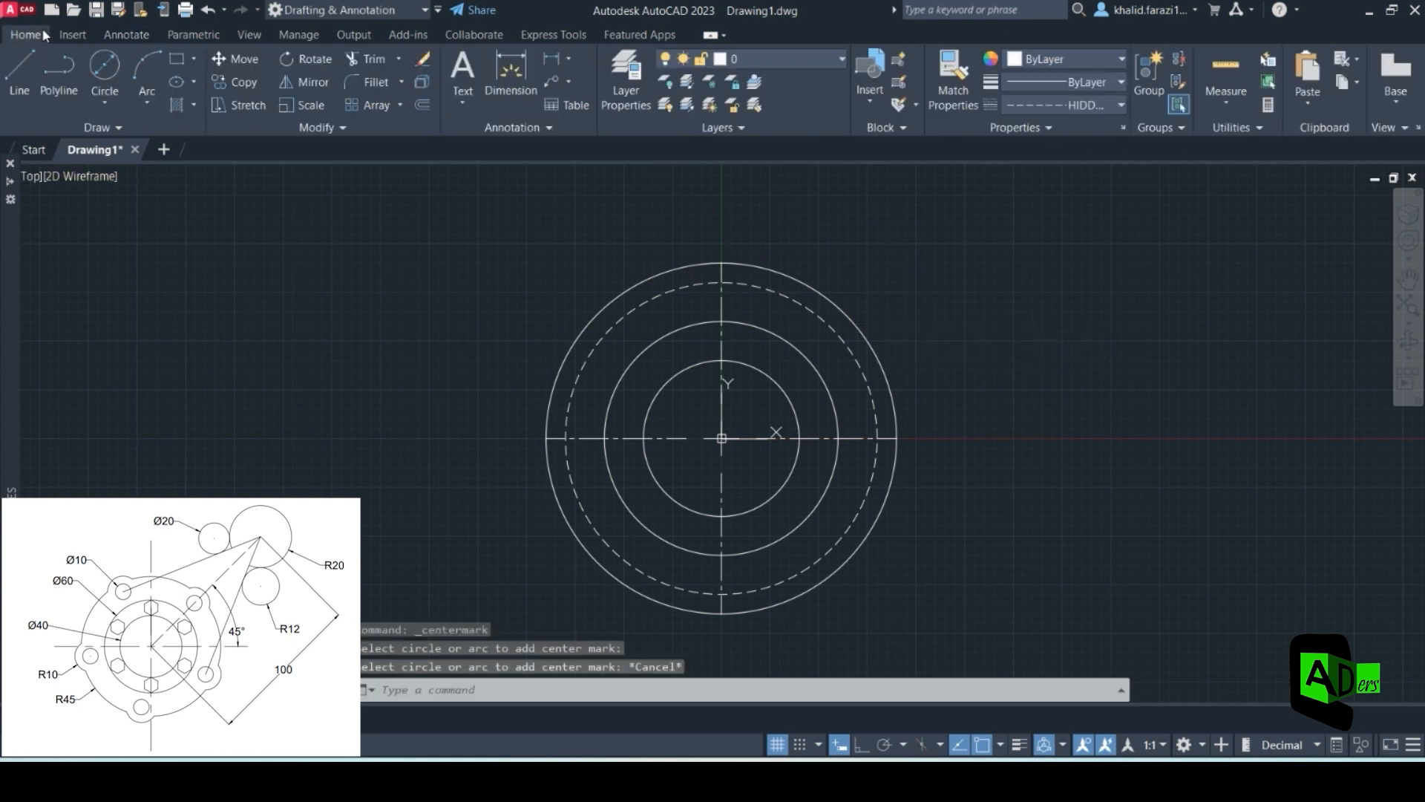
click(1058, 105)
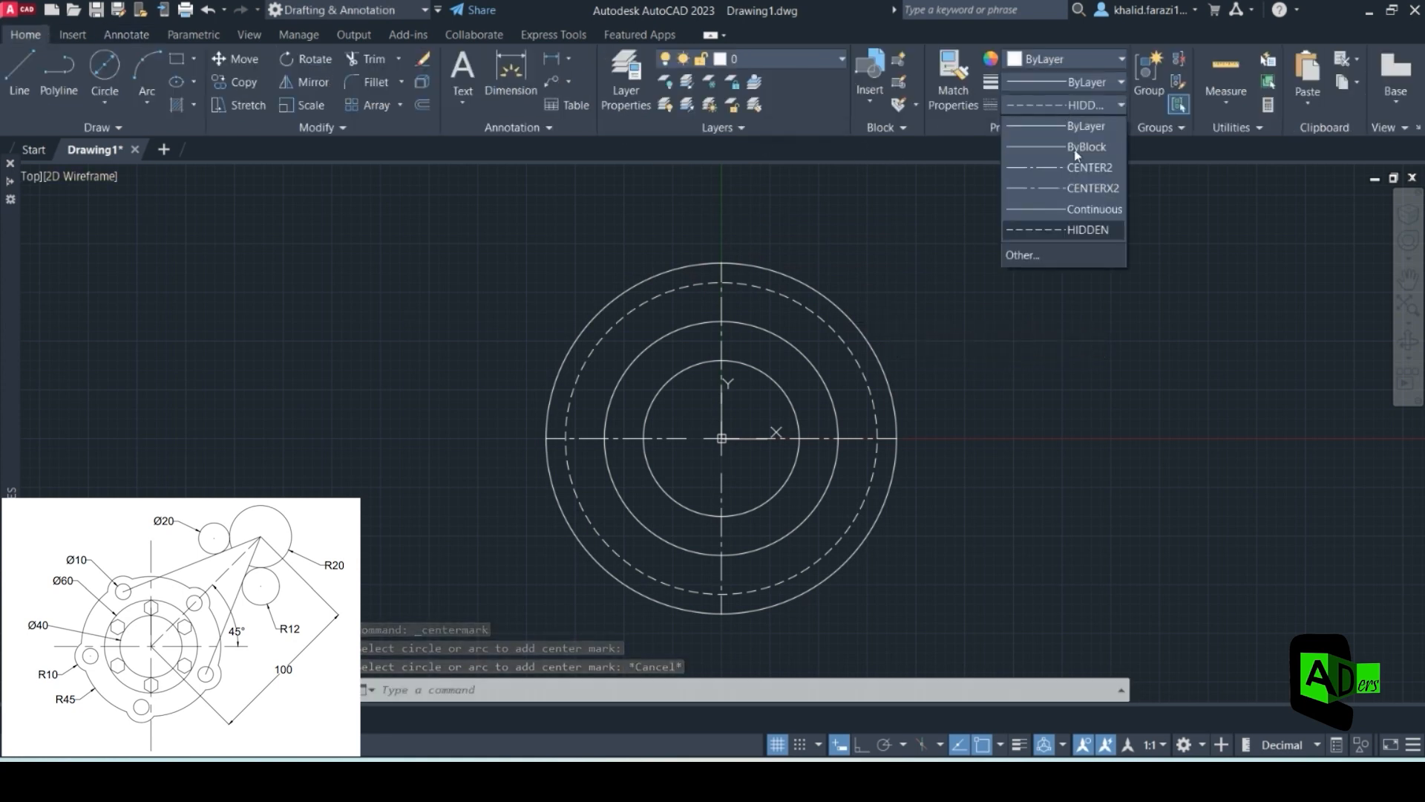
click(1084, 188)
- Draw a line 60 units long at 45 degrees from the centre of the concentric circles
click(20, 74)
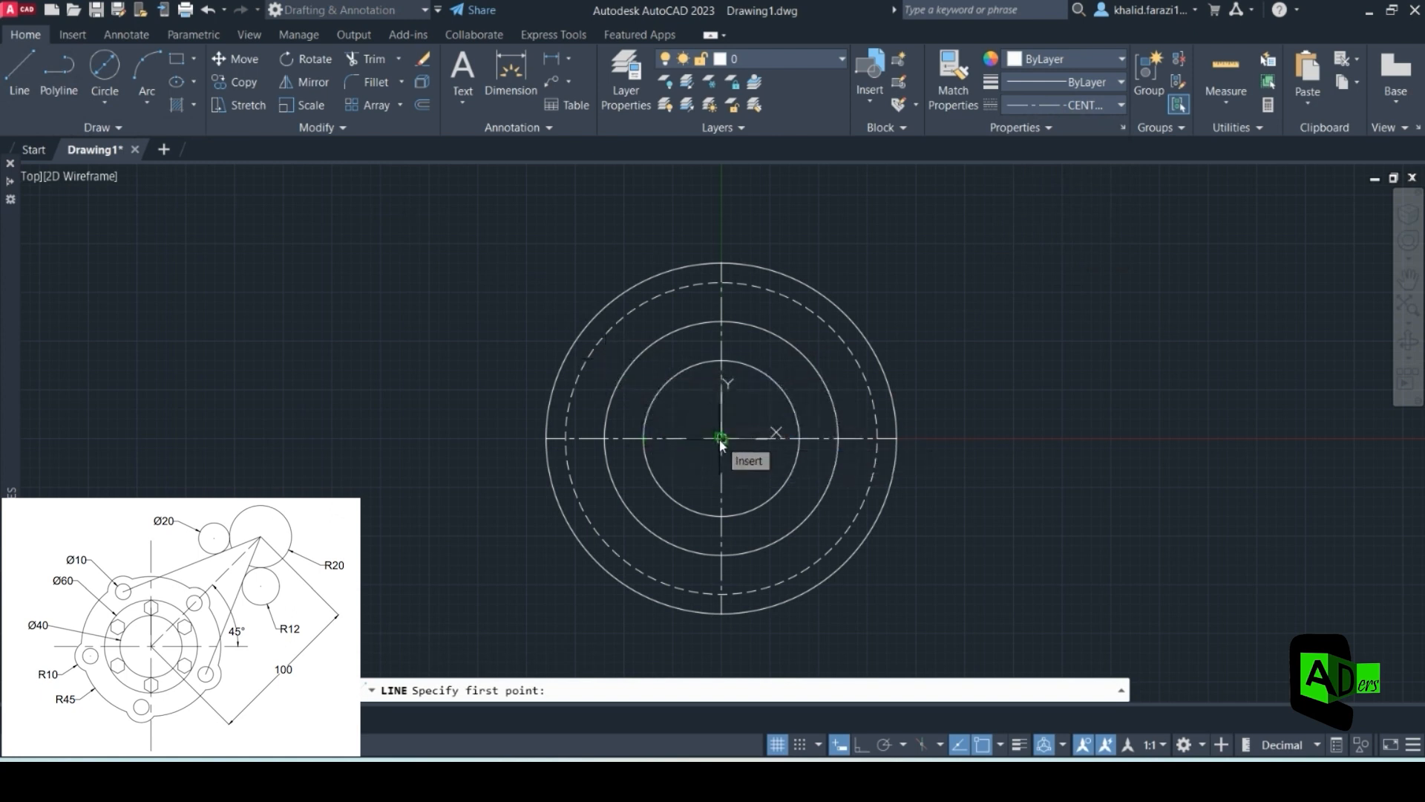
click(720, 438)
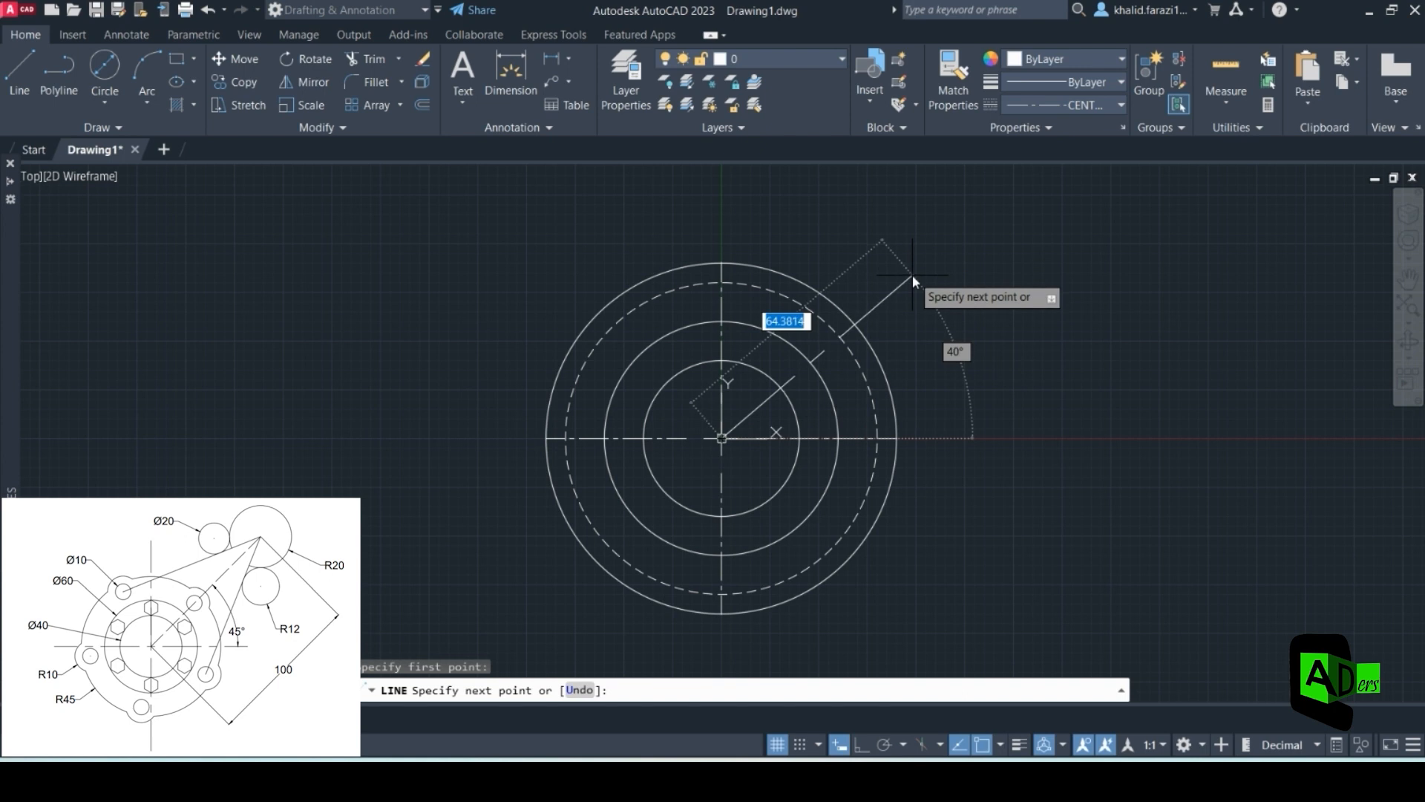
text(100)
key(Tab)
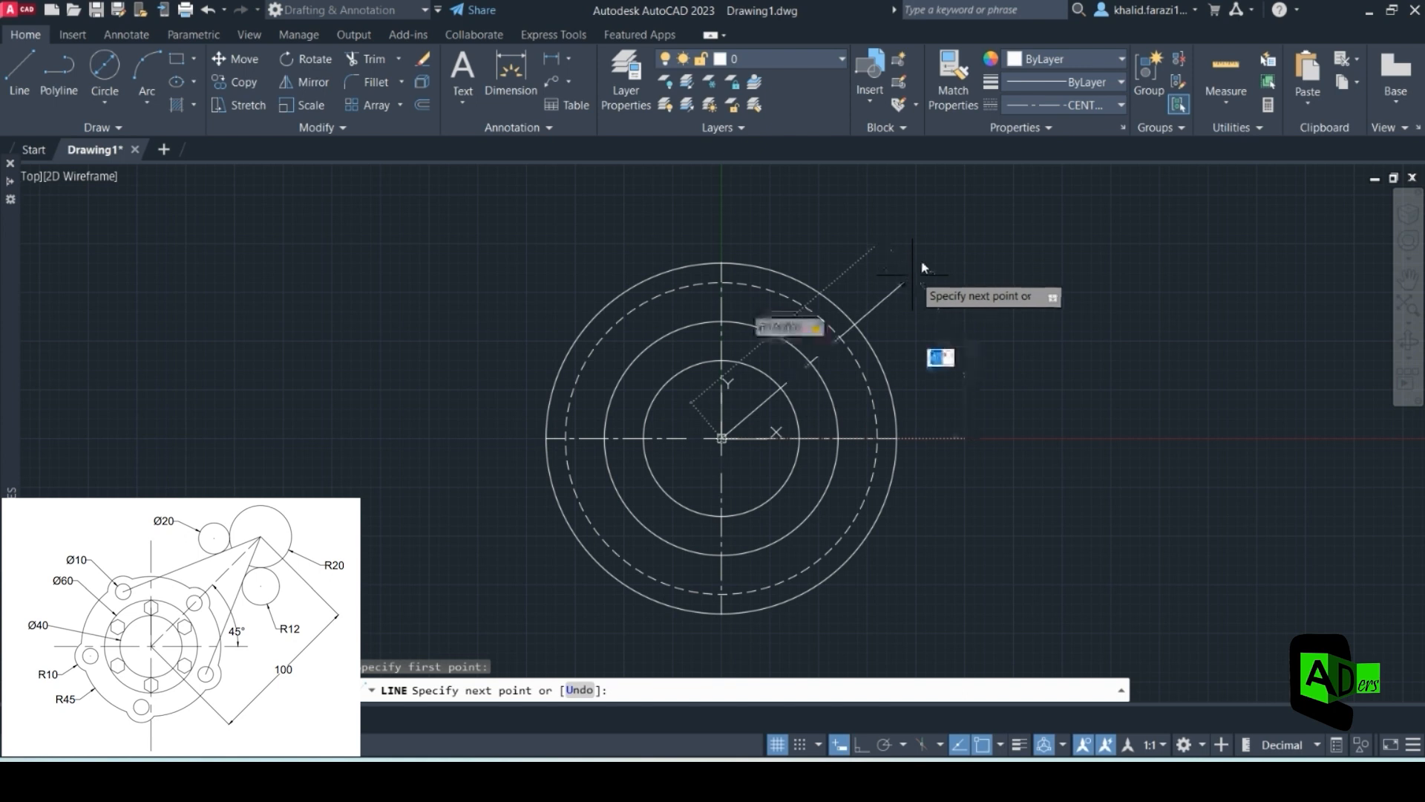
text(45)
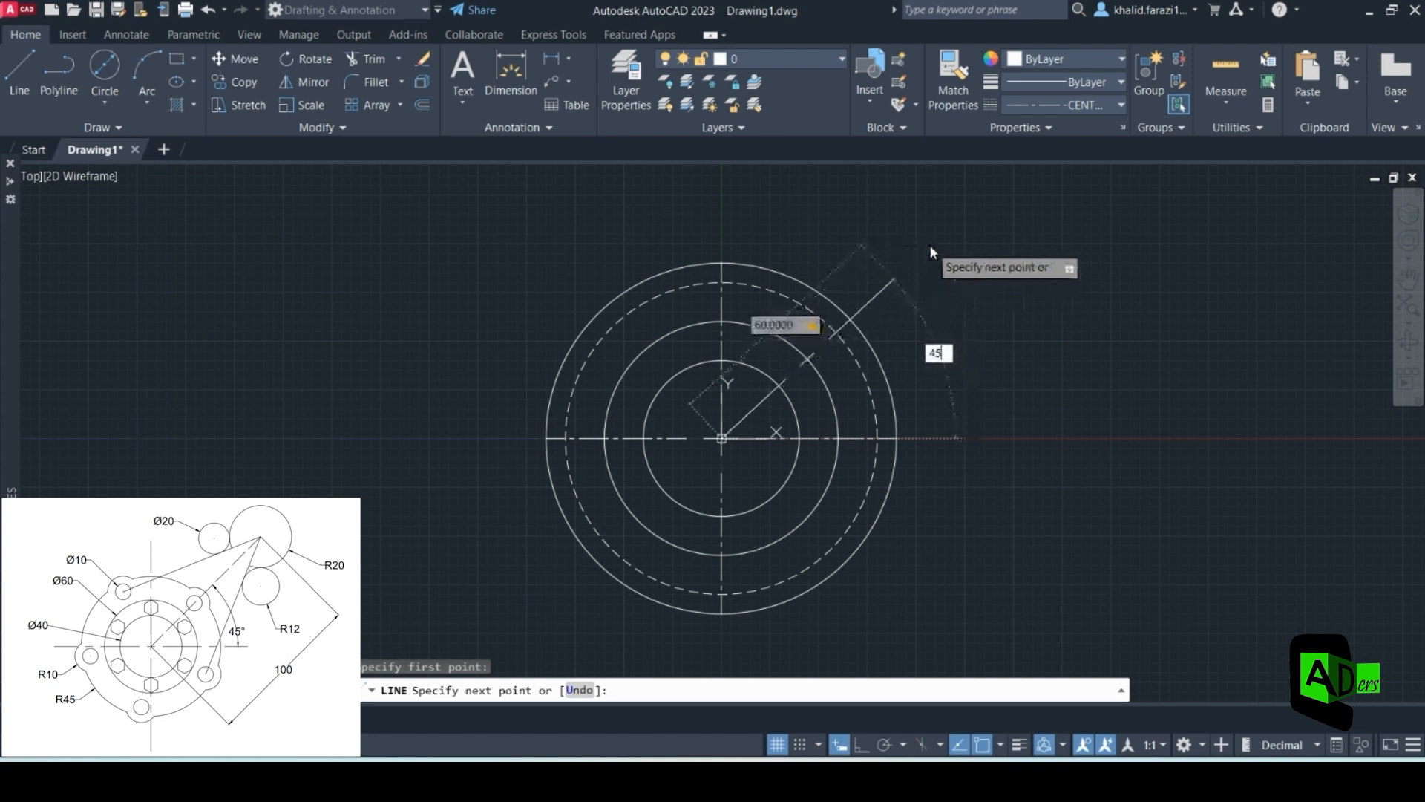
key(Return)
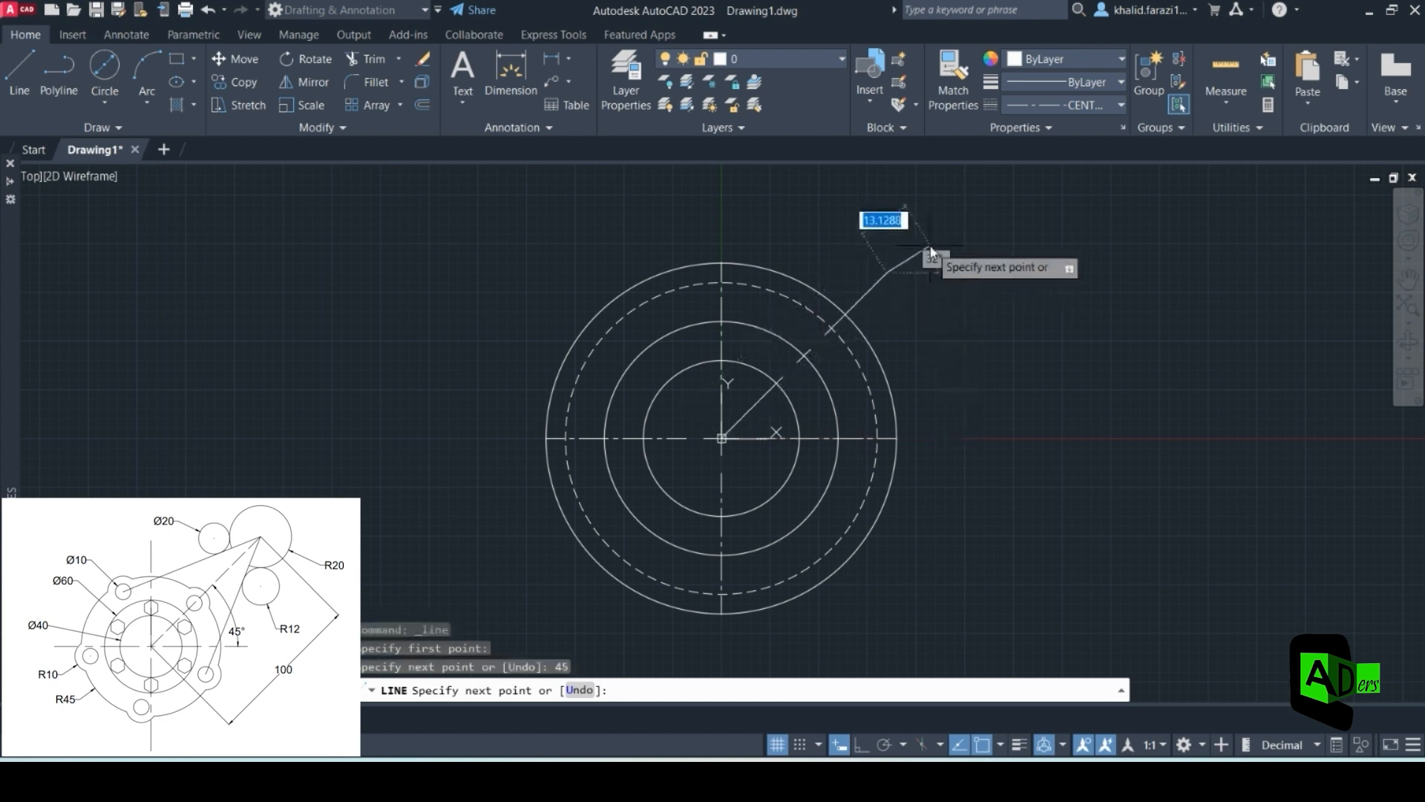
key(Escape)
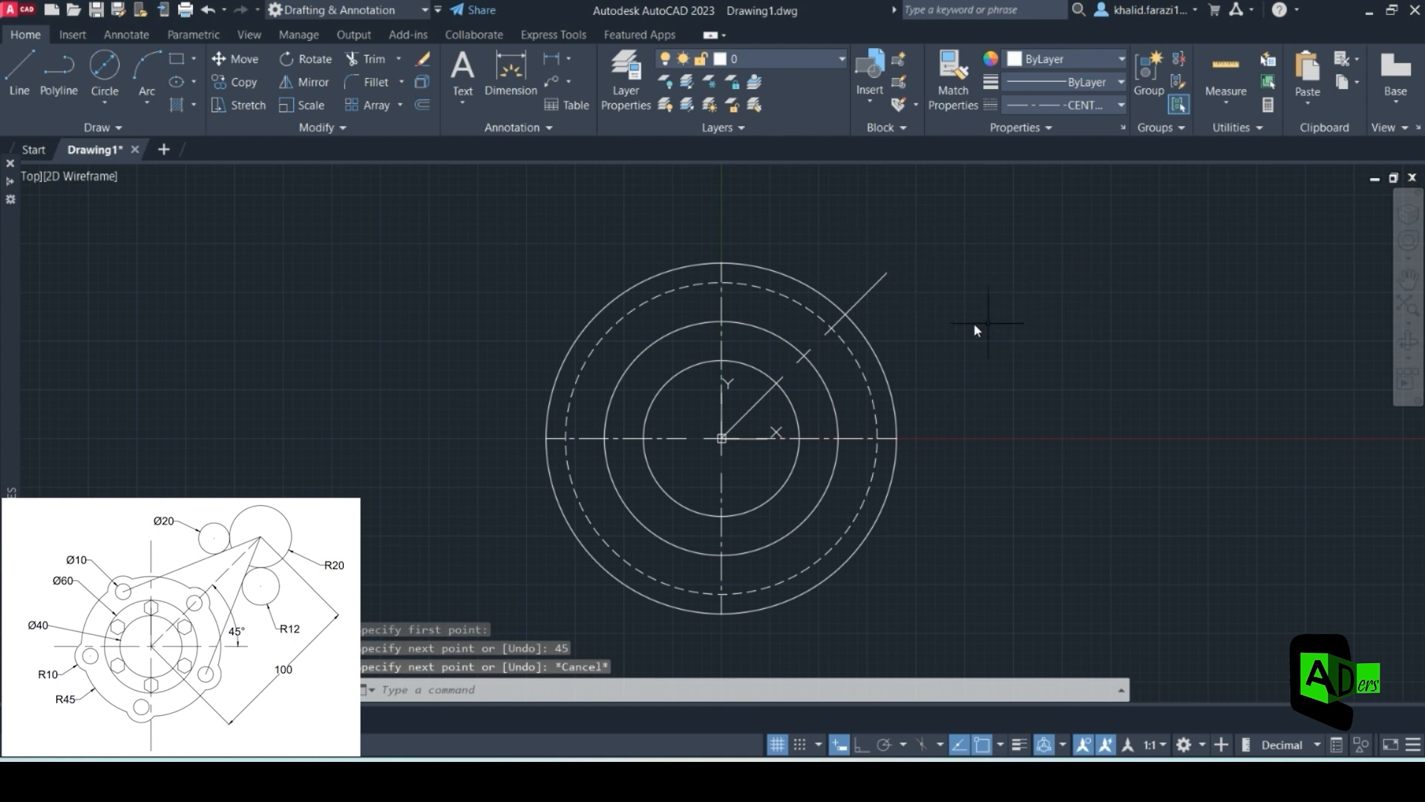
- Delete the 45-degree line just drawn from the circles' centre
click(883, 278)
mouse_move(887, 273)
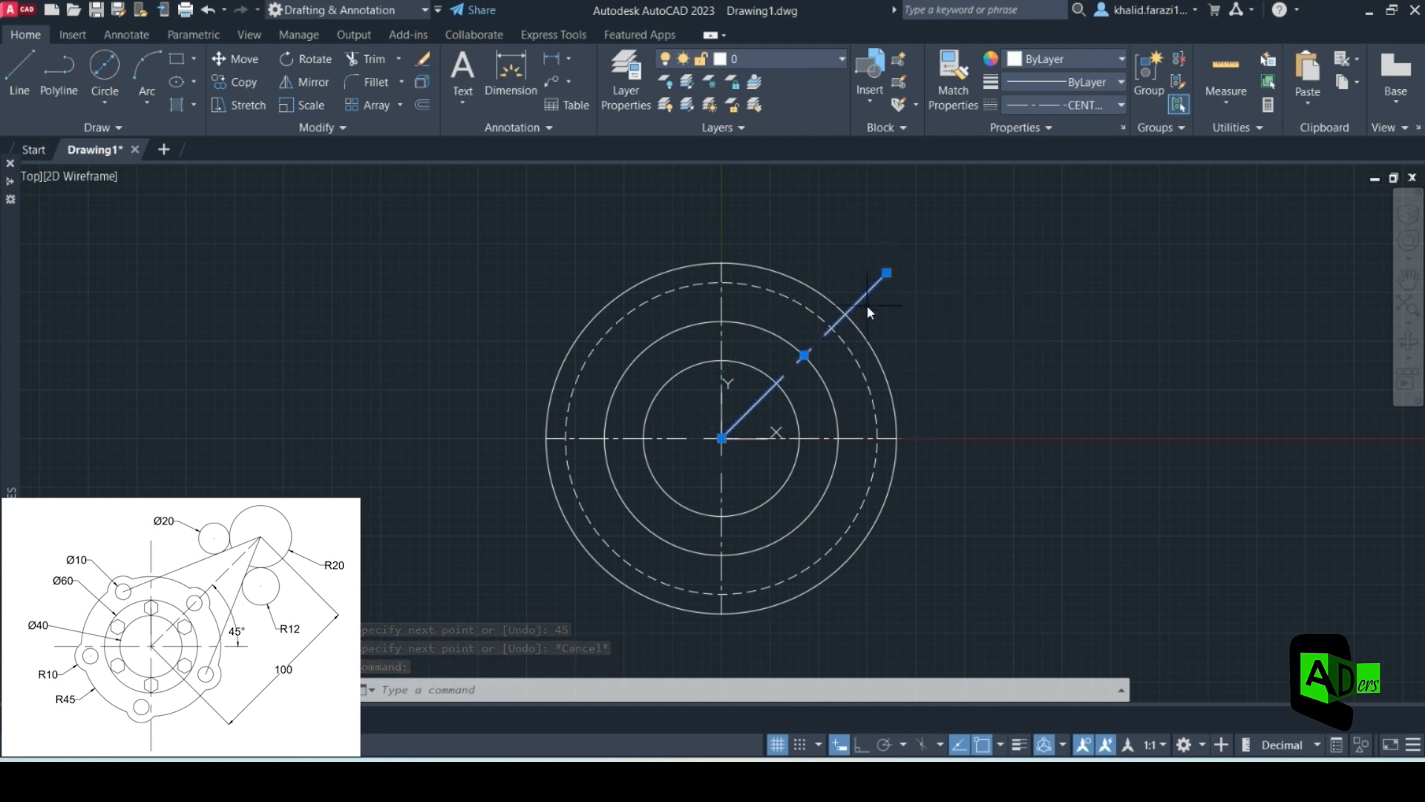
key(Delete)
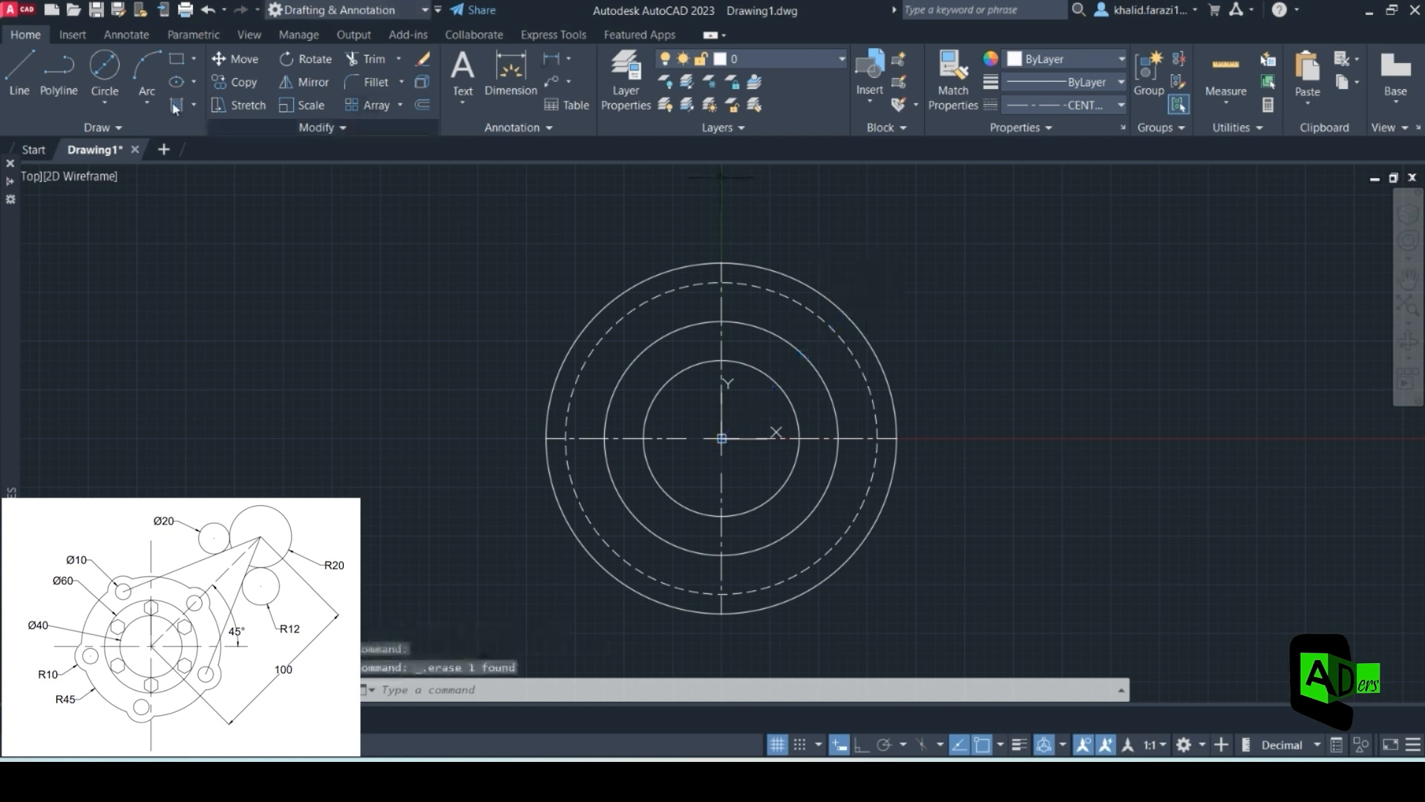
click(20, 73)
click(721, 438)
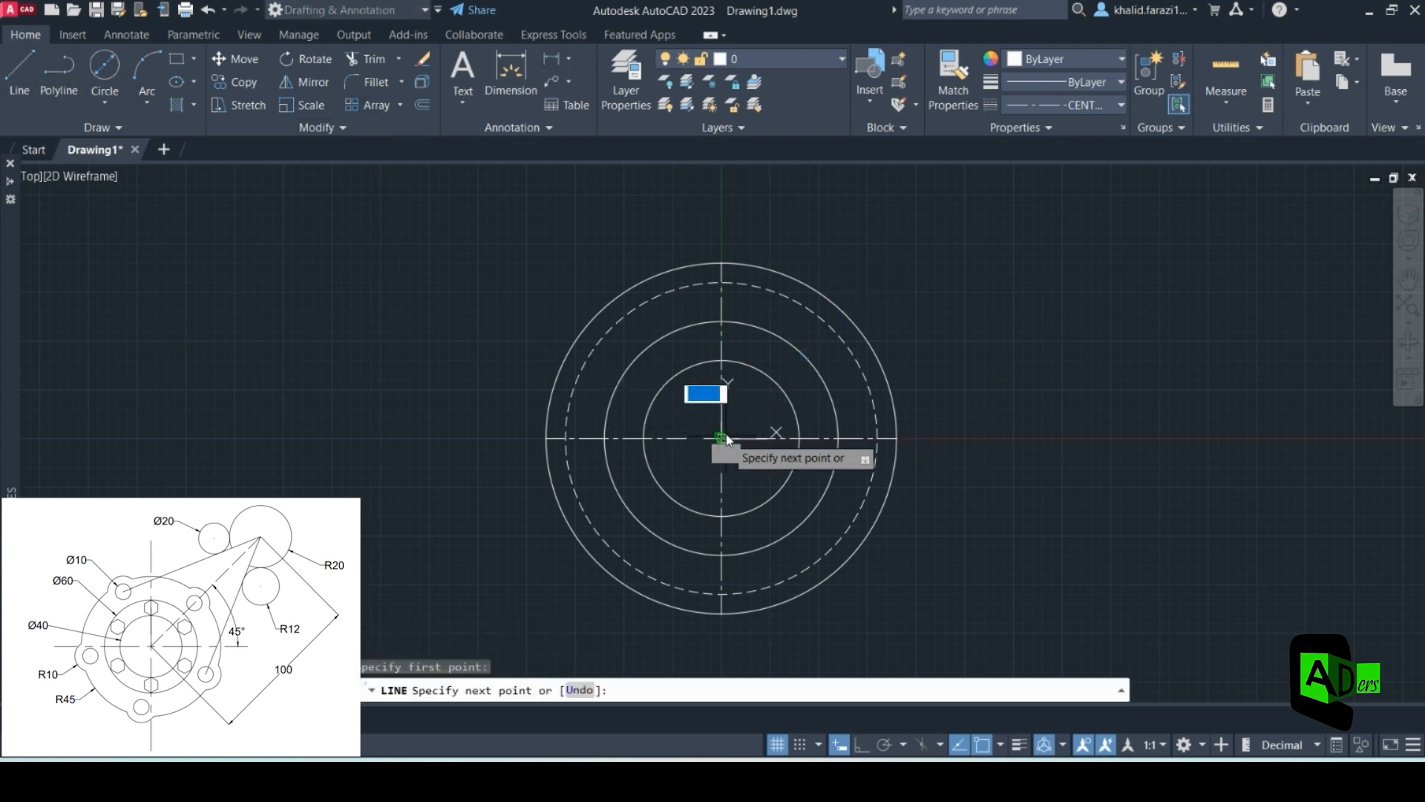
key(Escape)
- Draw a CENTERX2 line 100 units long at 45 degrees from the centre of the concentric circles
key(space)
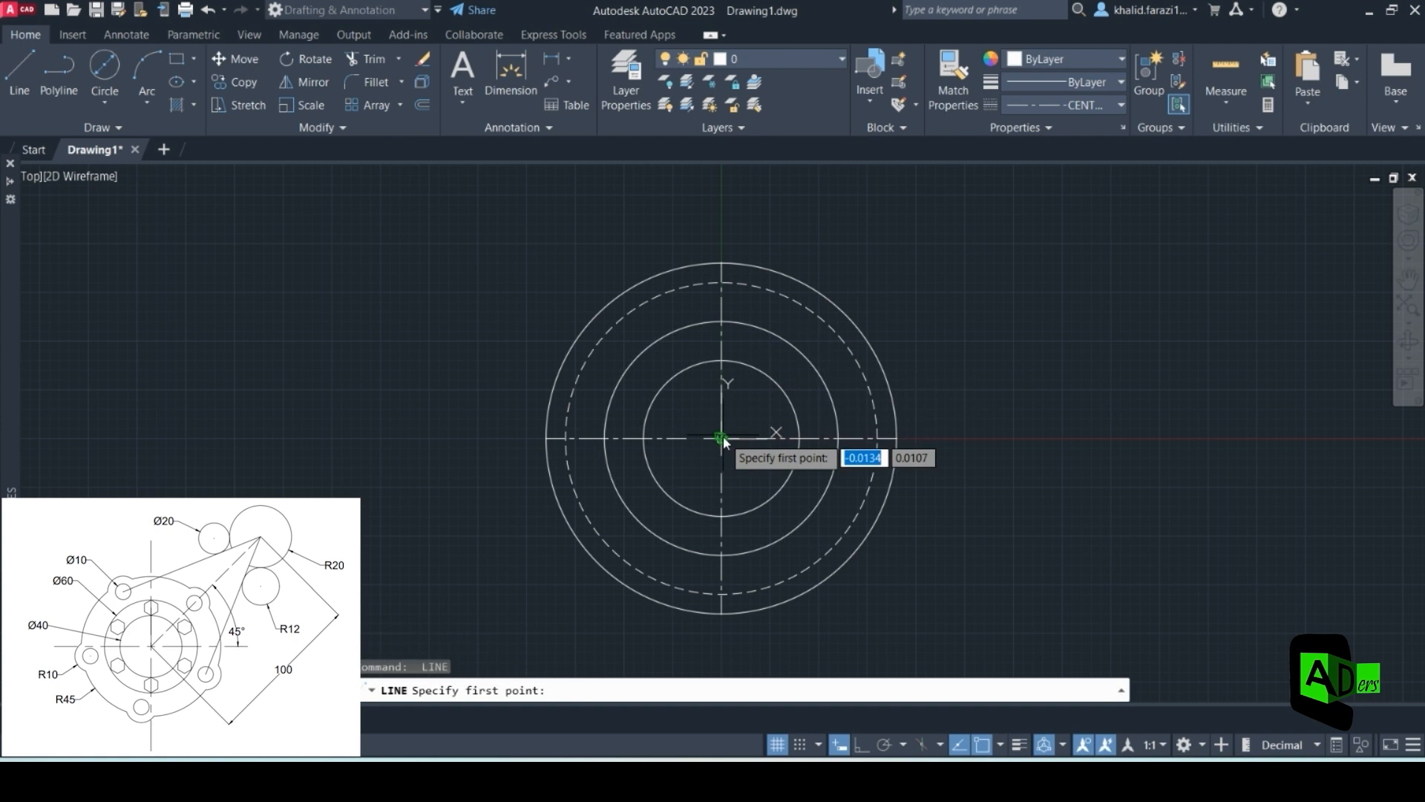
click(721, 438)
text(100)
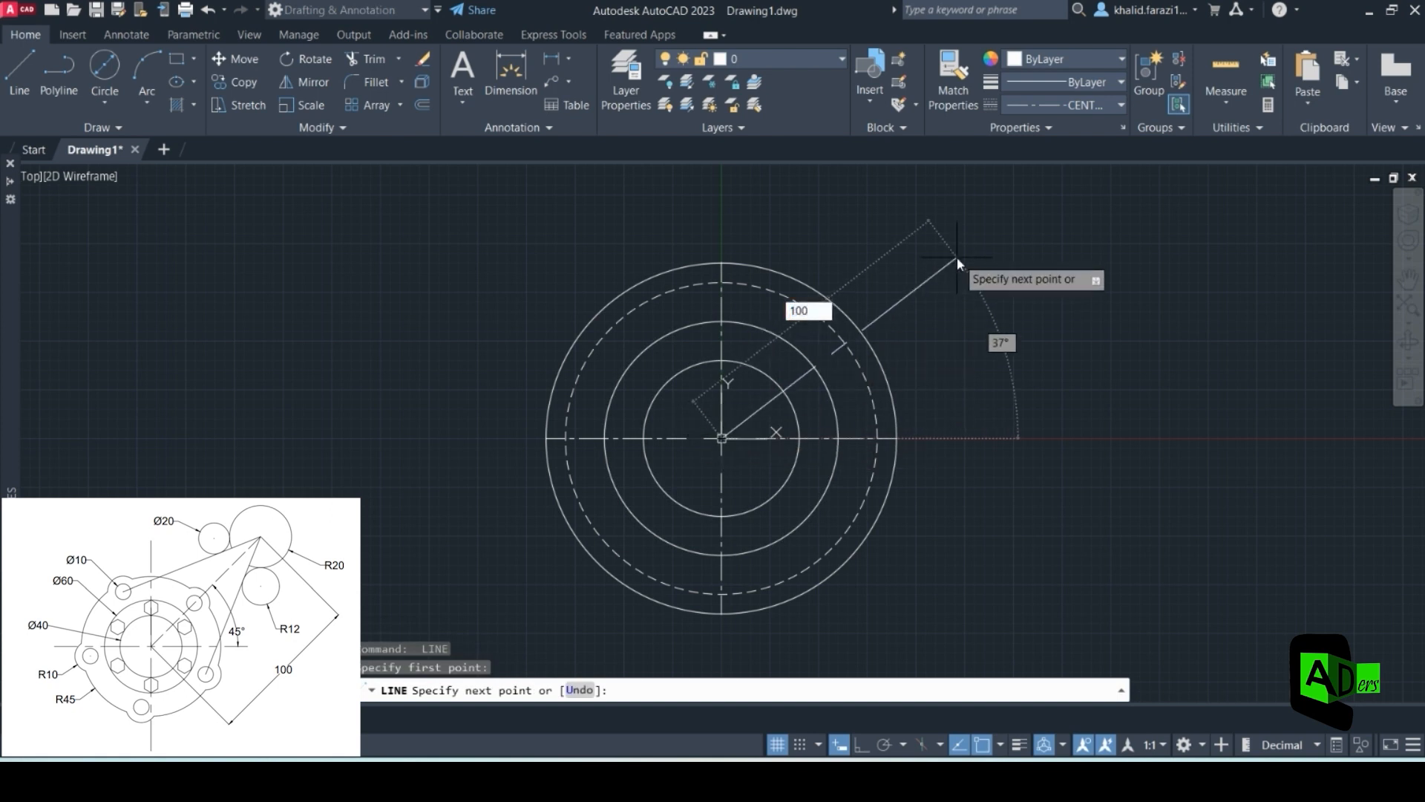
key(Tab)
text(45)
key(Return)
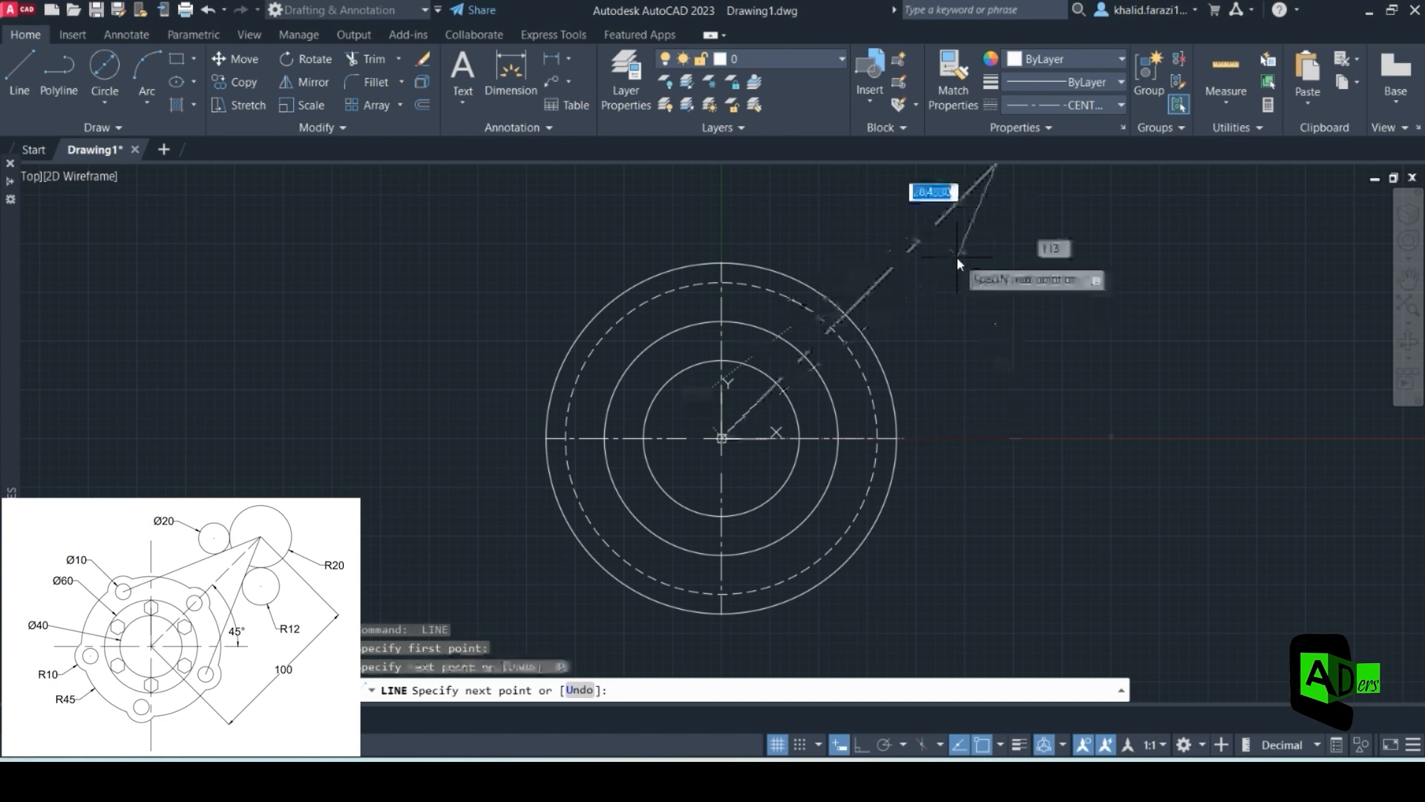
key(Escape)
scroll(970, 312, down, 2)
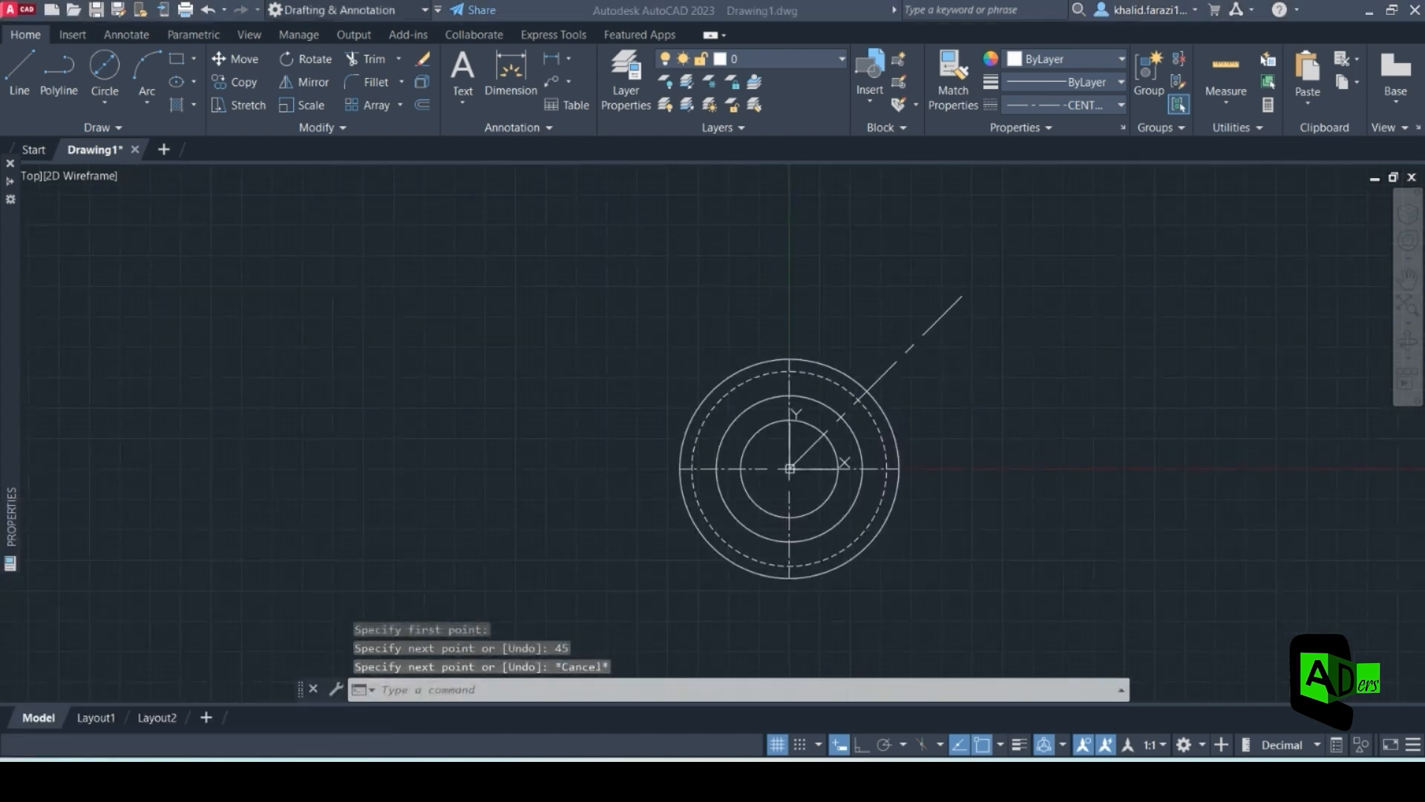
- Consult Figure 04 in the reference PDF and draw a circle of diameter 10 where the 45-degree line crosses the hidden circle
key(alt+Tab)
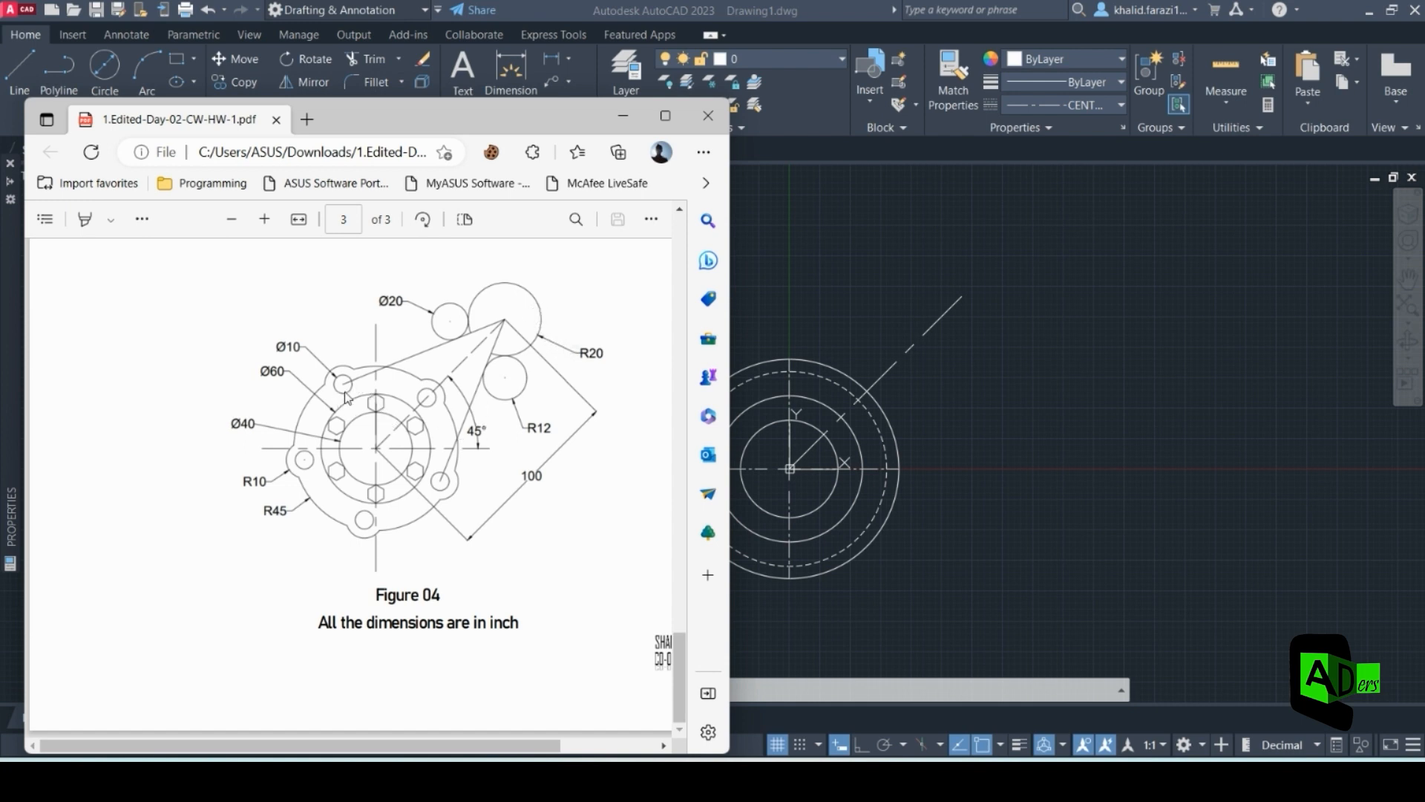
click(623, 118)
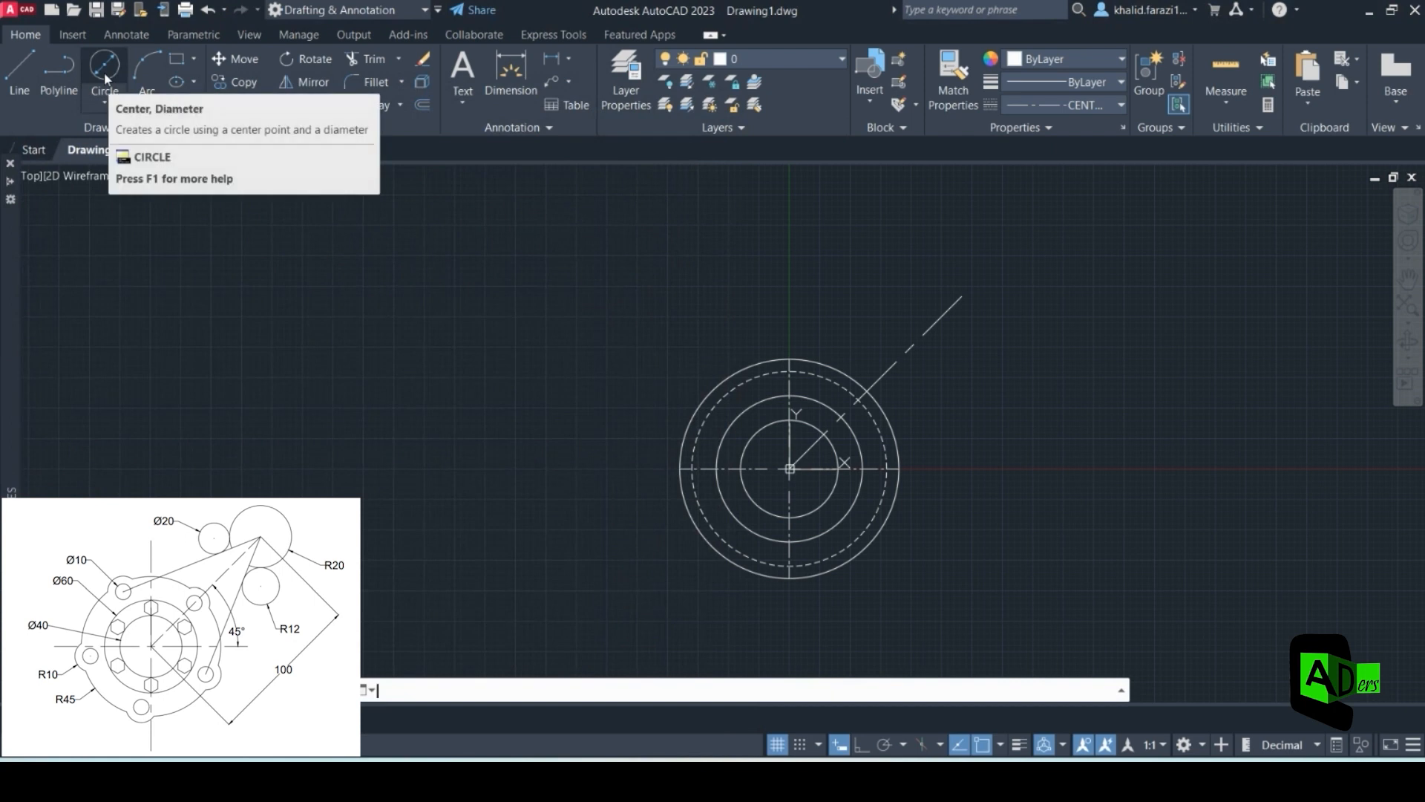
scroll(854, 404, up, 8)
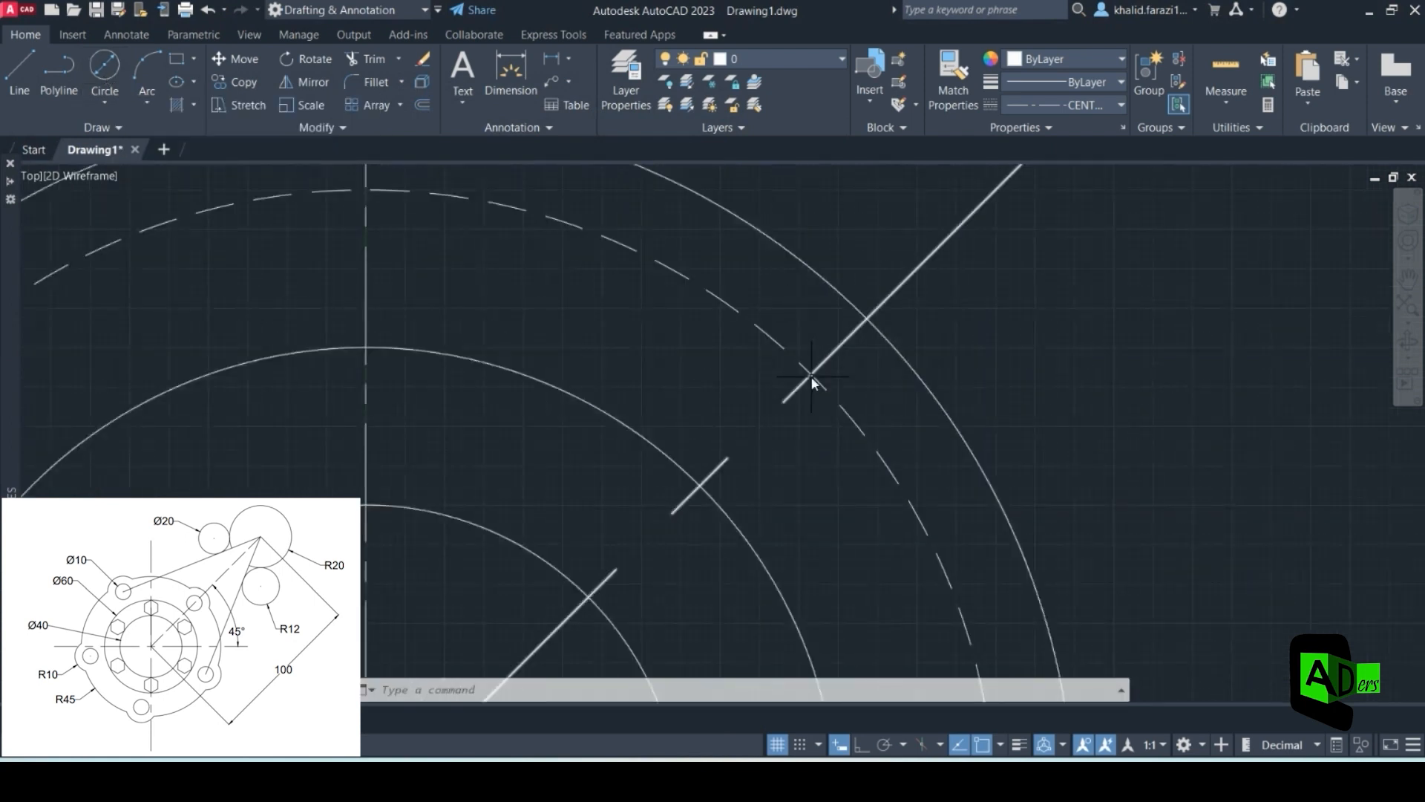
click(99, 62)
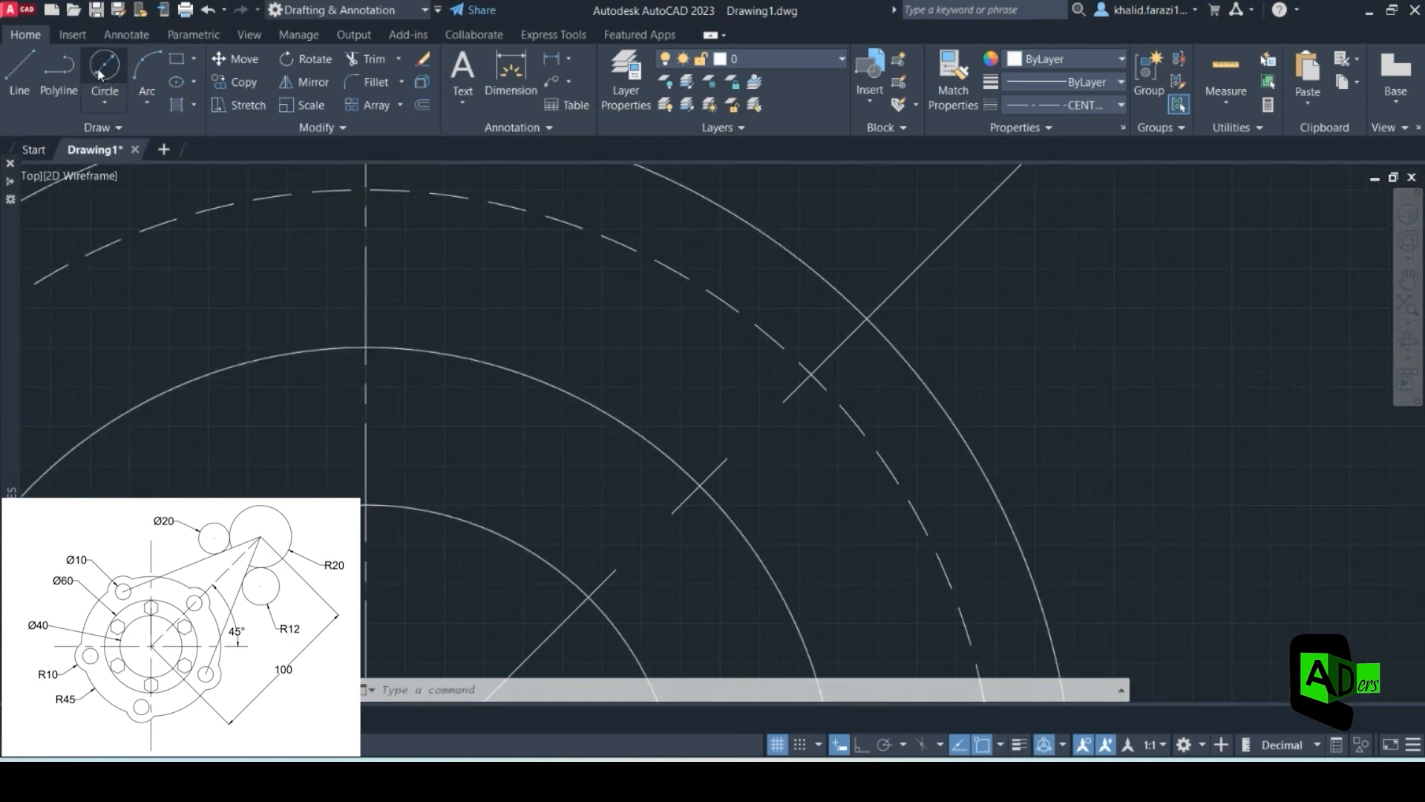
click(812, 374)
text(d)
key(Return)
text(10)
key(Return)
key(Return)
- Set the current linetype to ByLayer and draw a circle of diameter 20 concentric with the small hole circle
click(1080, 105)
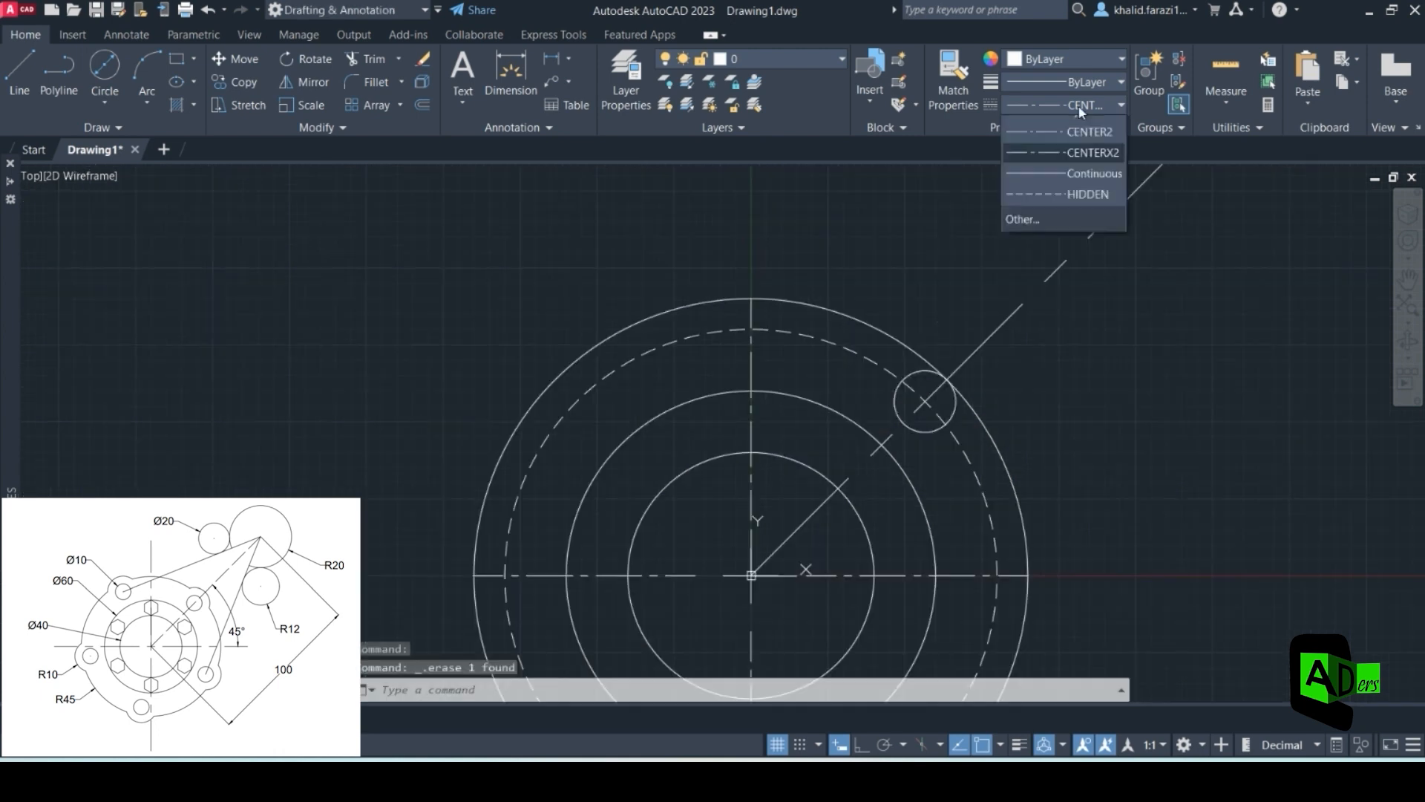
click(1069, 131)
click(105, 74)
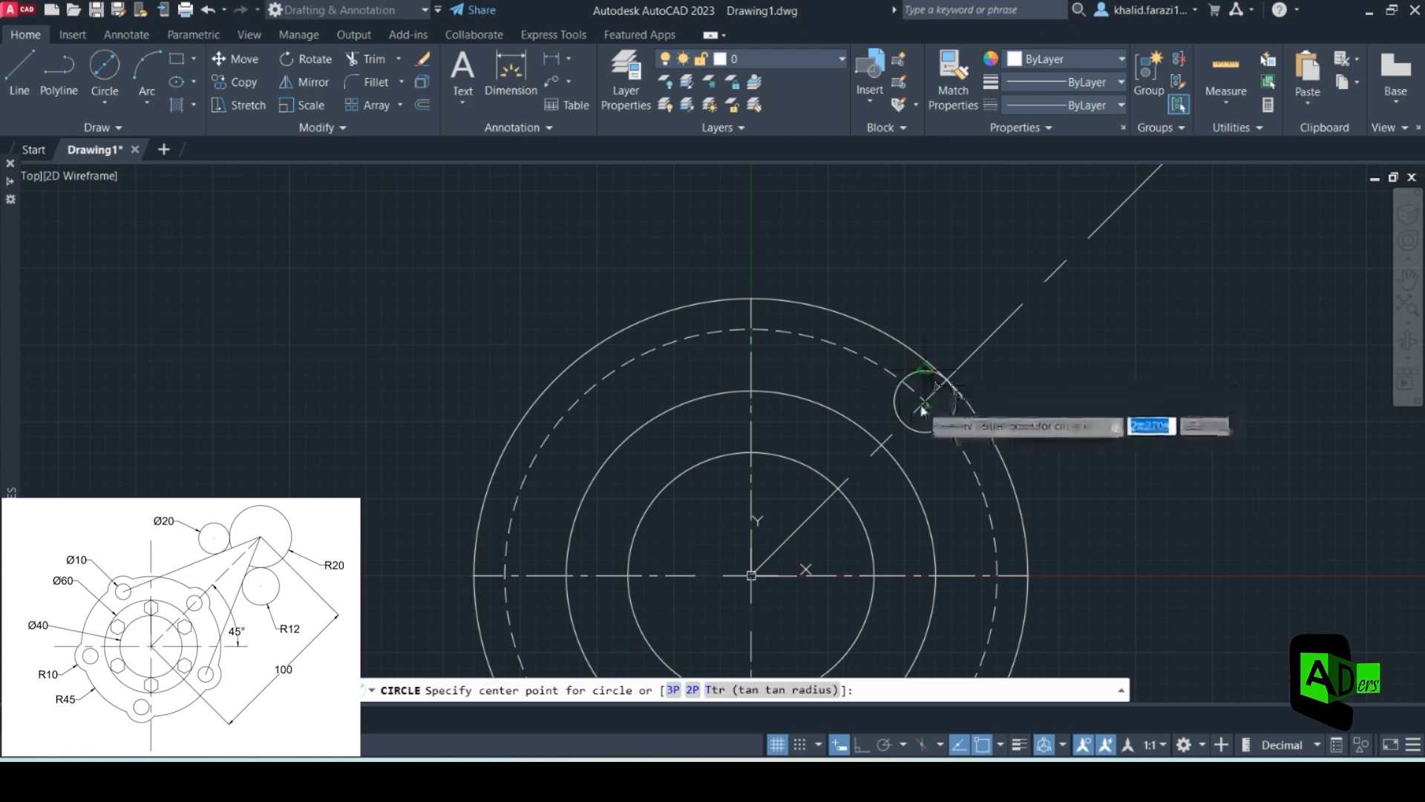
click(917, 380)
text(20)
key(Return)
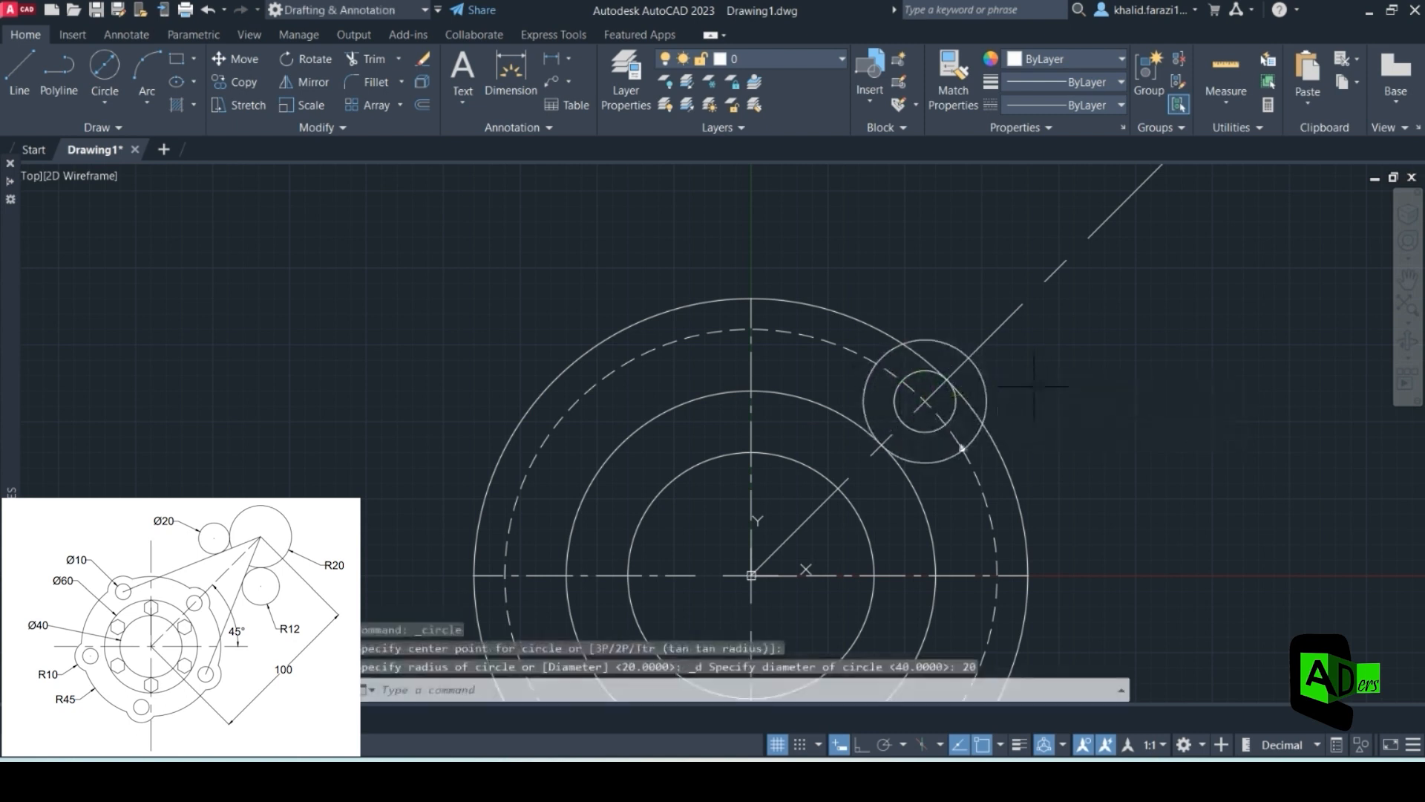
- Trim the diameter 20 circle's part inside the outermost circle and the outermost circle's arc inside the resulting lug
scroll(962, 448, up, 2)
click(369, 59)
click(924, 487)
click(787, 360)
key(Return)
scroll(846, 317, up, 2)
click(832, 250)
click(955, 289)
key(Return)
click(1074, 520)
click(1069, 430)
key(Return)
- Trim the hidden circle's segment inside the diameter 10 hole and end the Trim command
scroll(974, 441, up, 2)
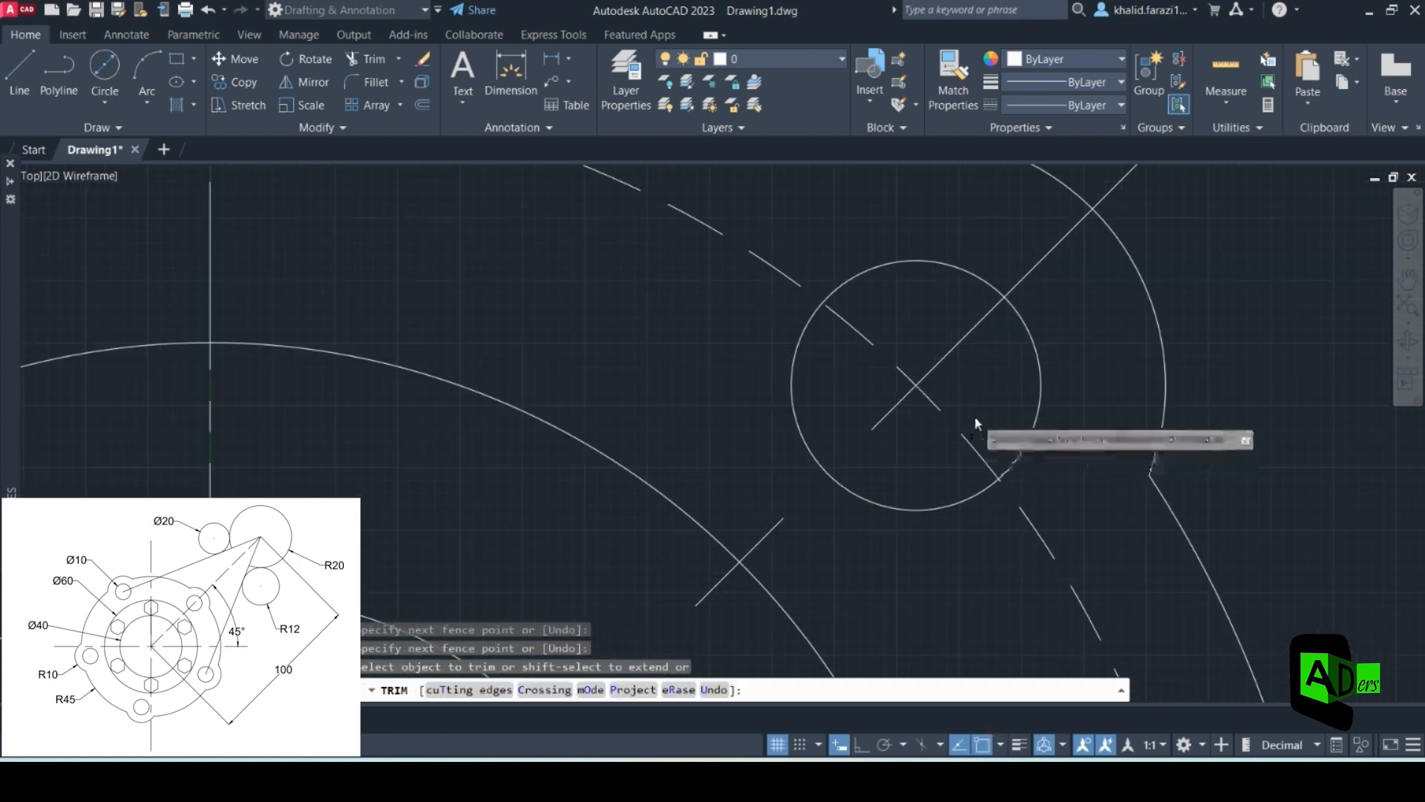
click(933, 435)
click(885, 364)
key(Return)
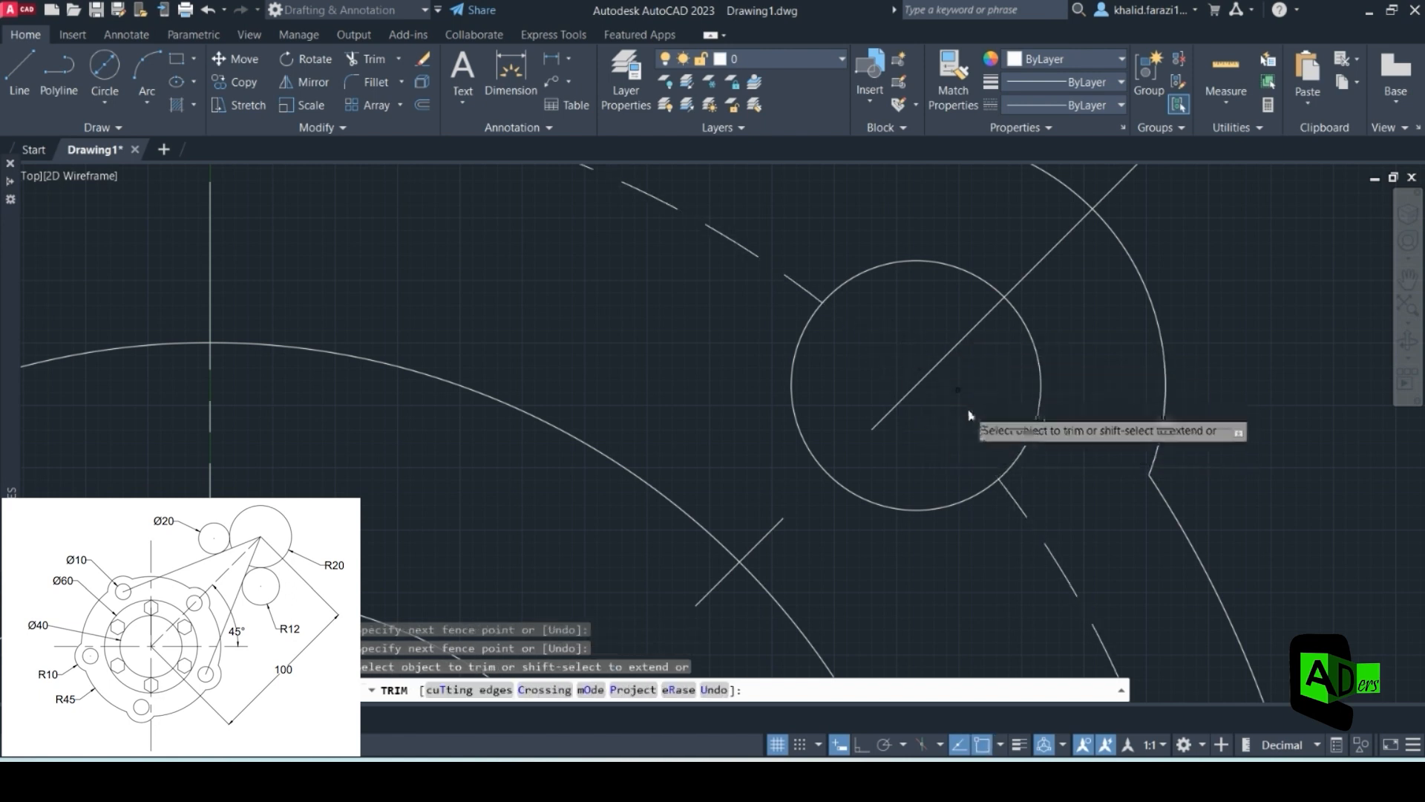
scroll(943, 410, down, 3)
scroll(1022, 443, down, 1)
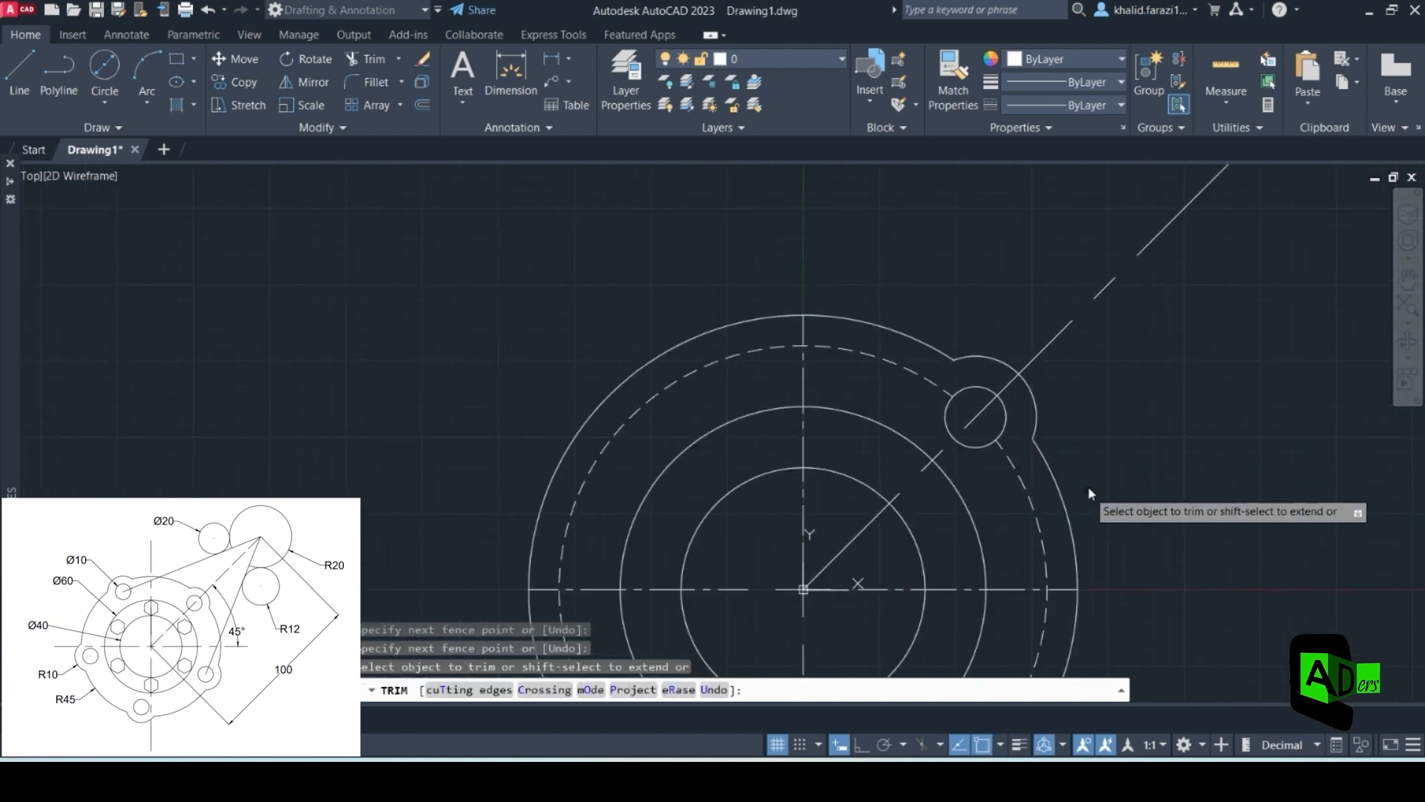
middle_drag(1088, 489, 1111, 396)
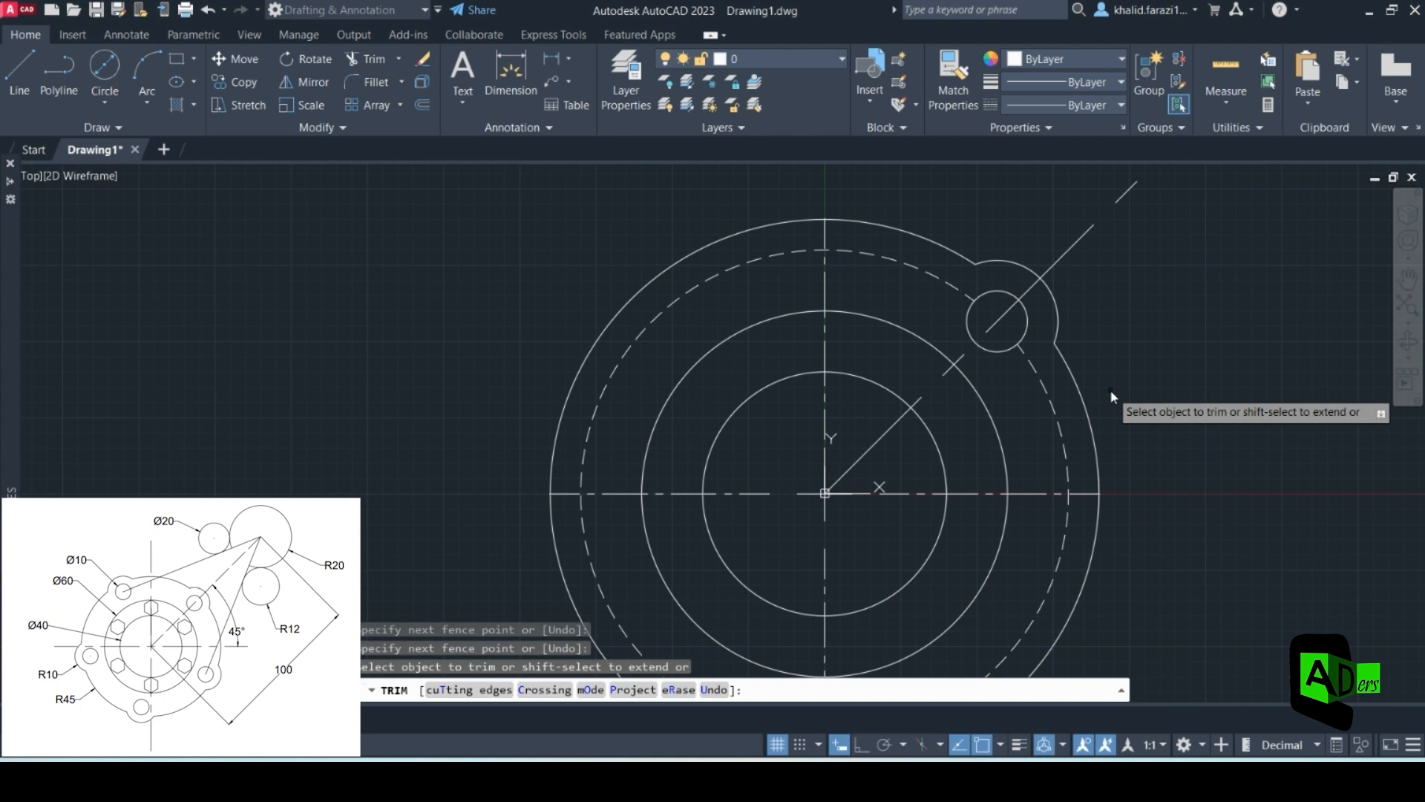
key(Escape)
- Create a polar array of the small hole and its lug arc about the flange centre, with 5 items over 360 degrees
mouse_move(1024, 451)
middle_down()
mouse_move(987, 433)
mouse_move(1002, 428)
middle_up()
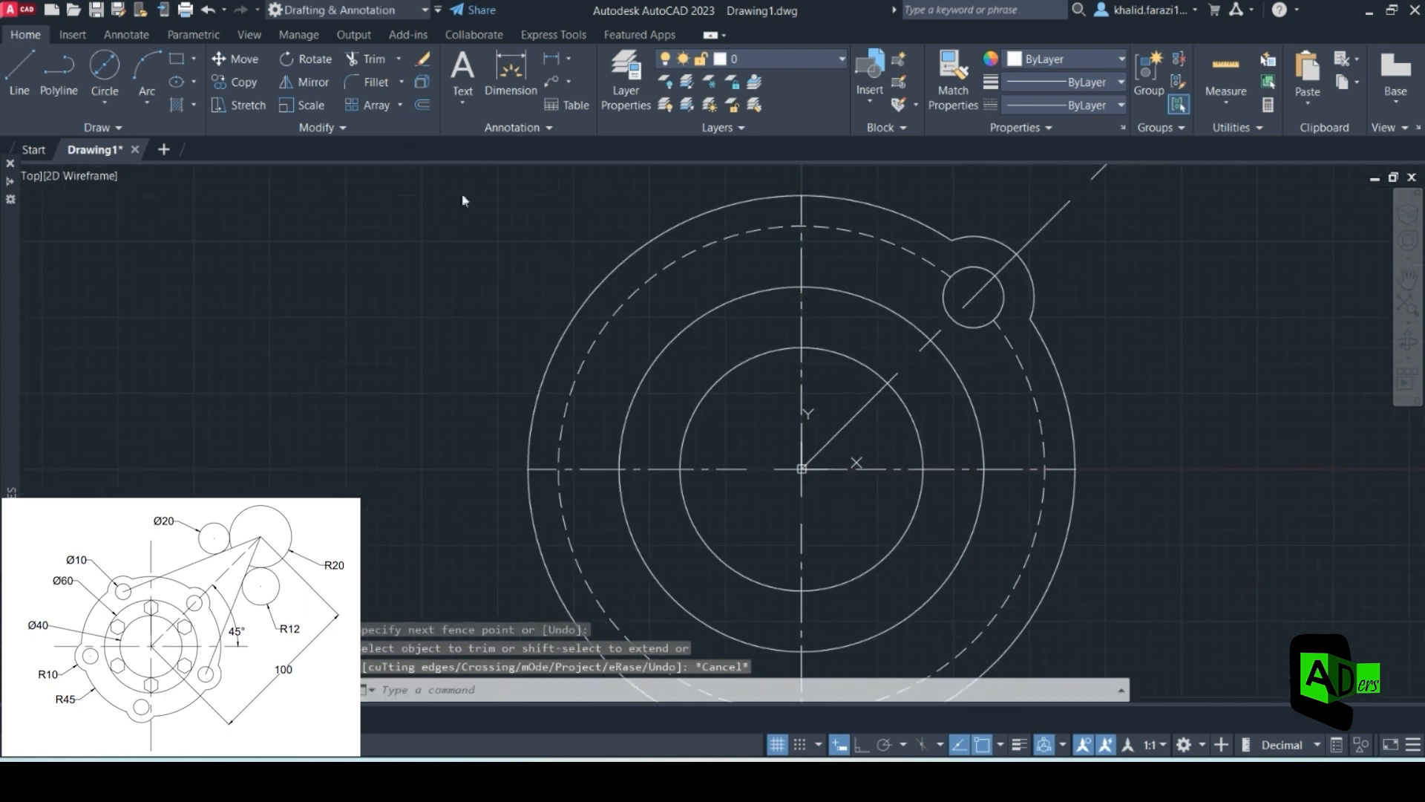
click(400, 104)
click(406, 215)
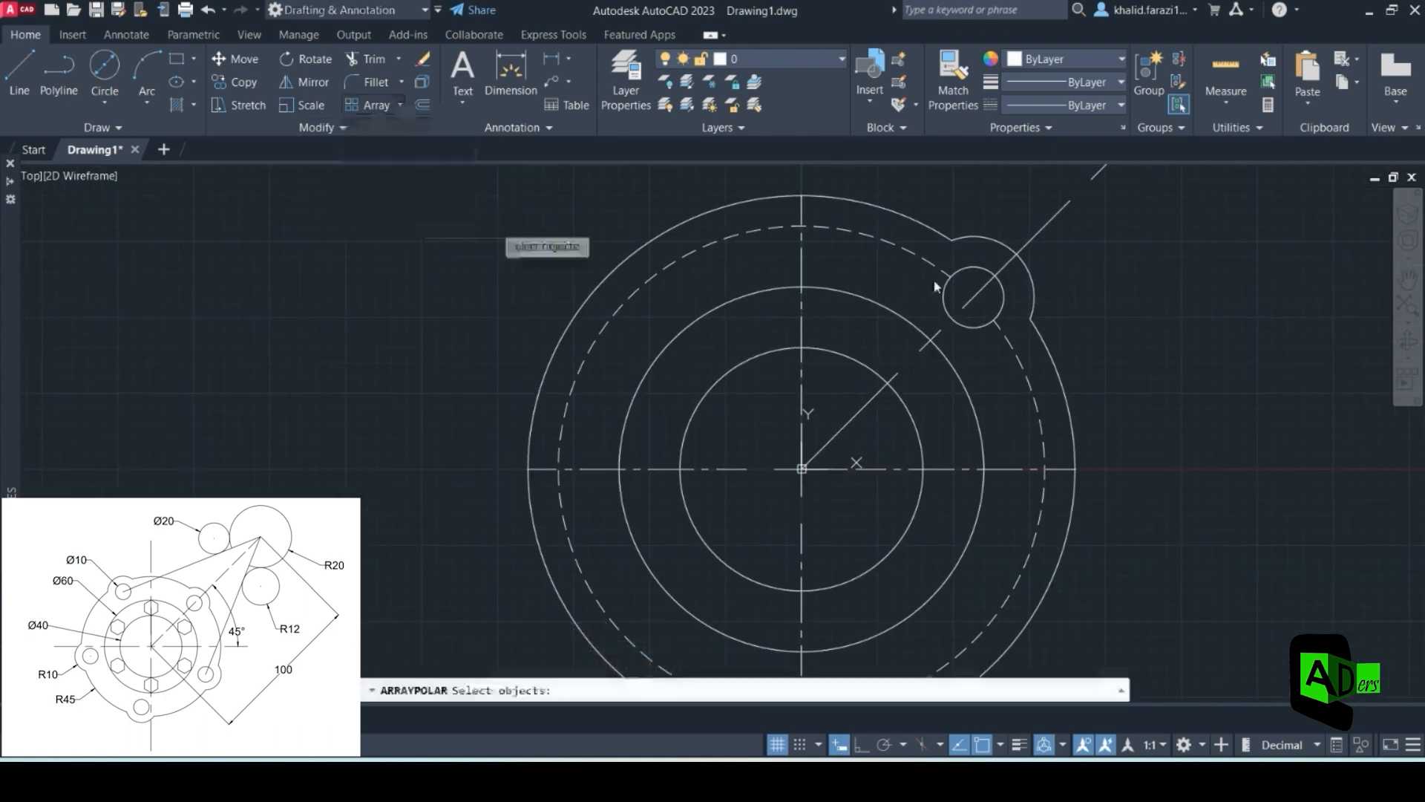
click(975, 272)
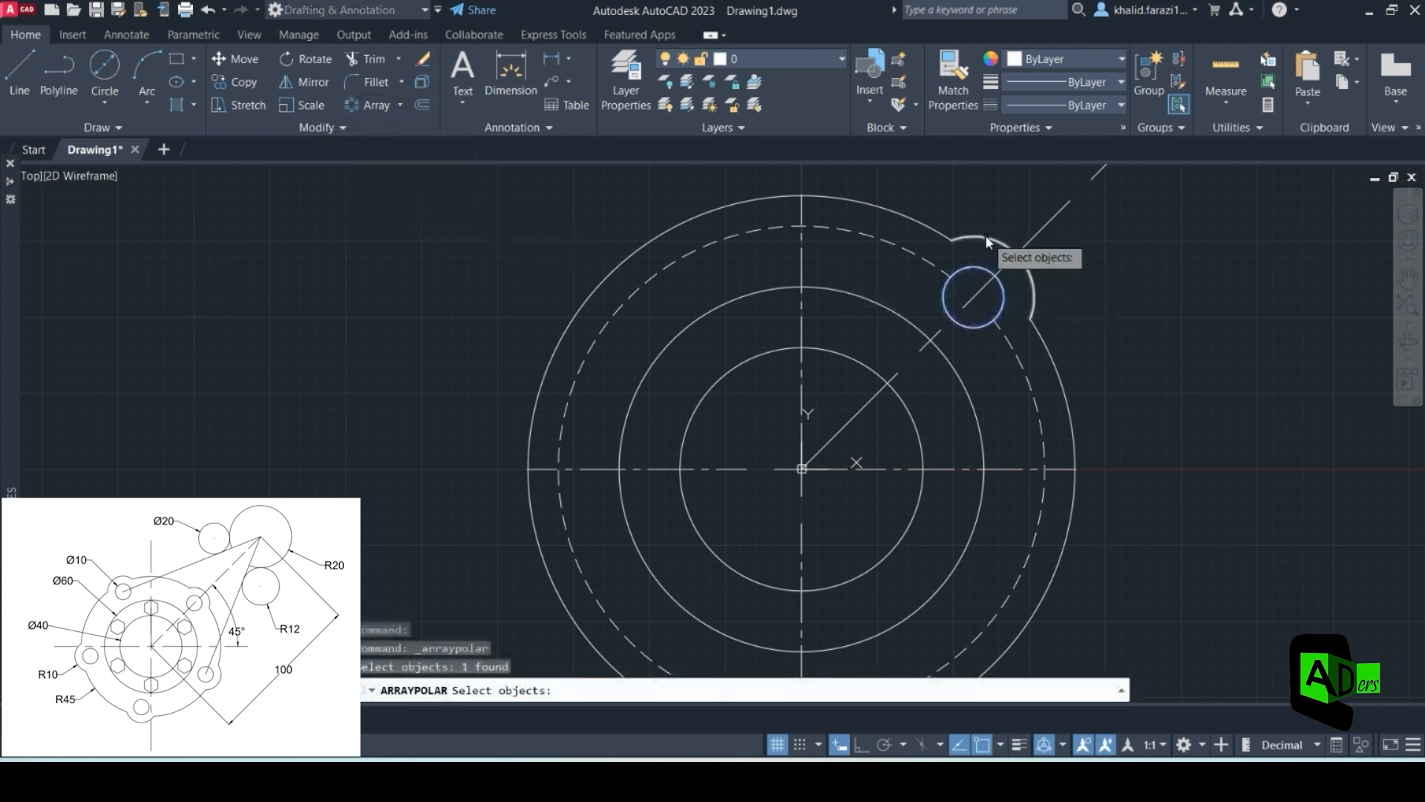
click(987, 241)
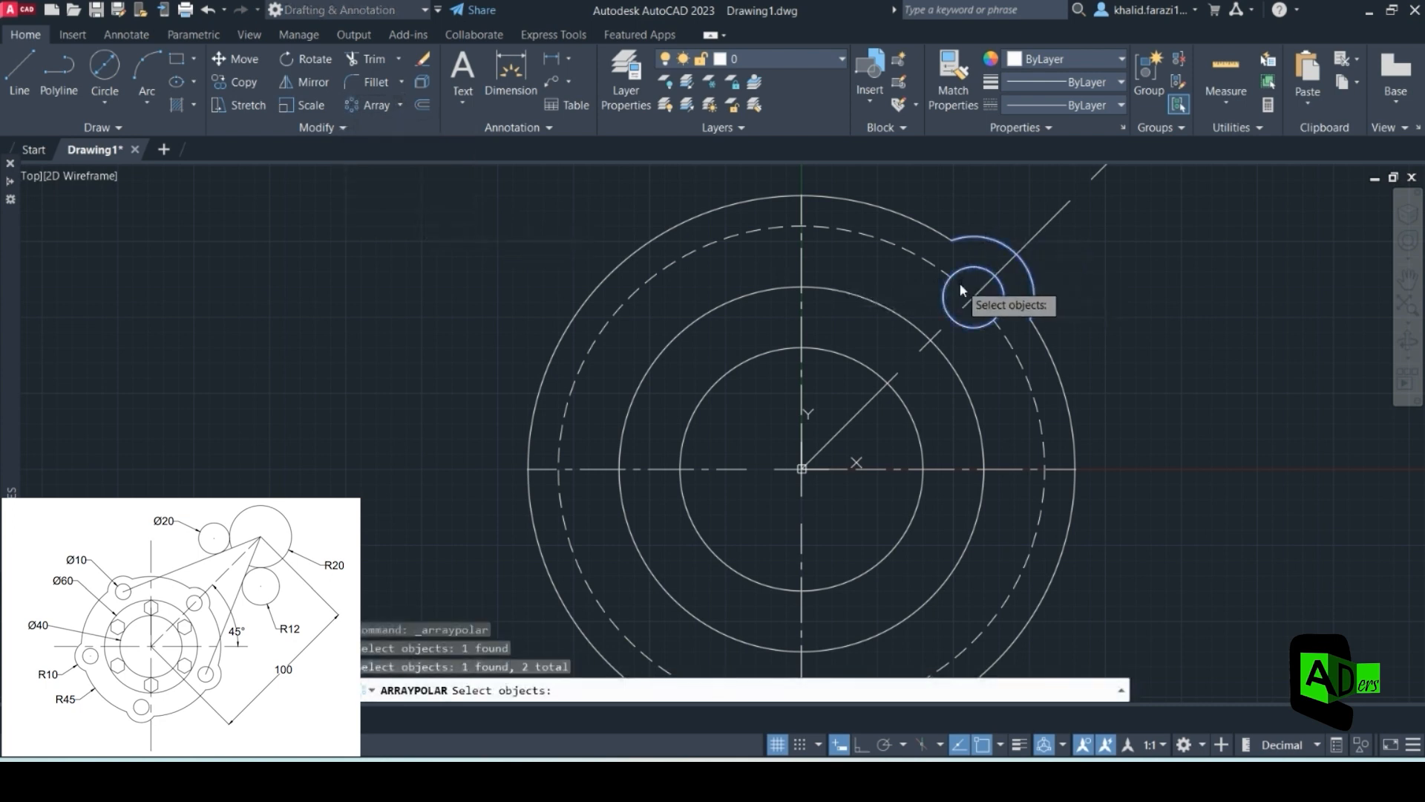
key(Return)
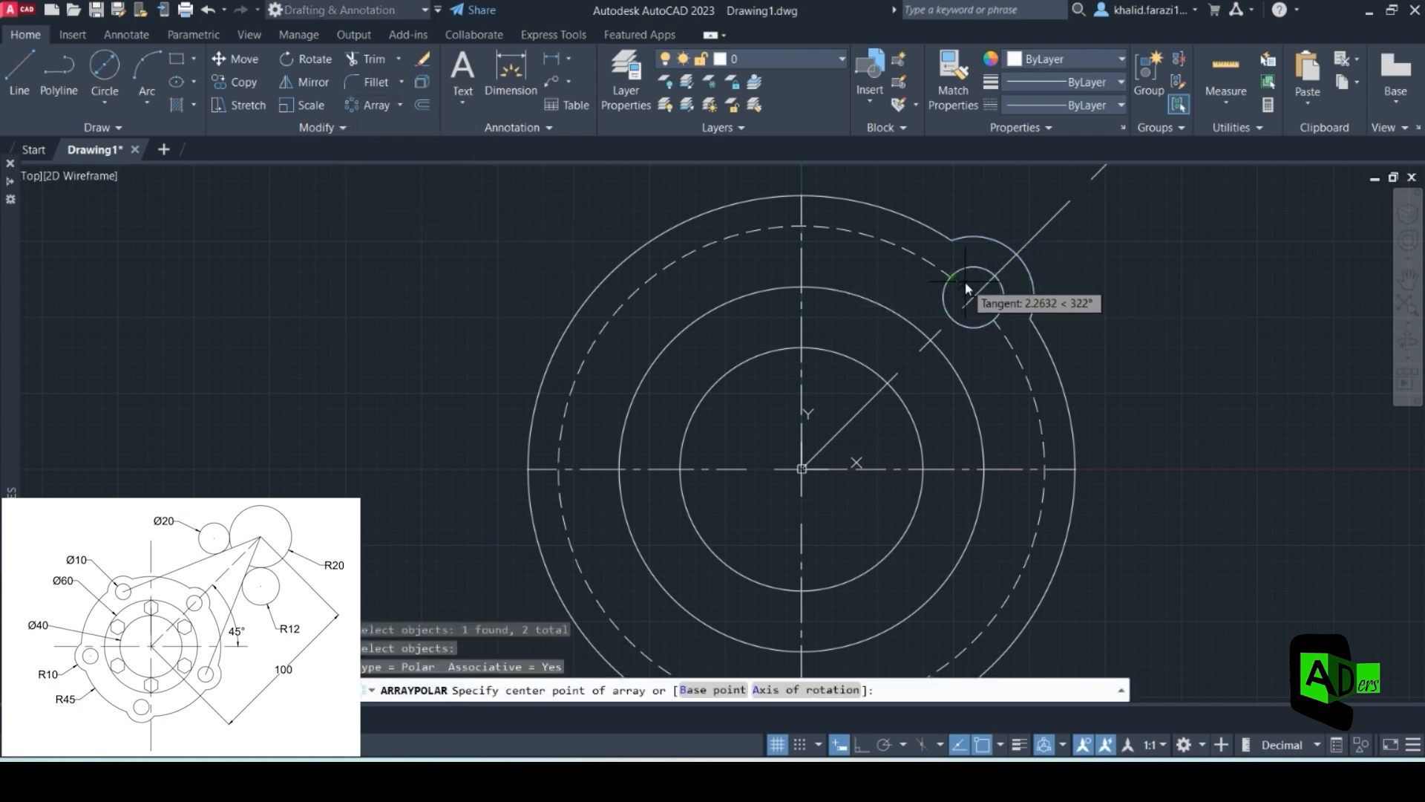
click(802, 468)
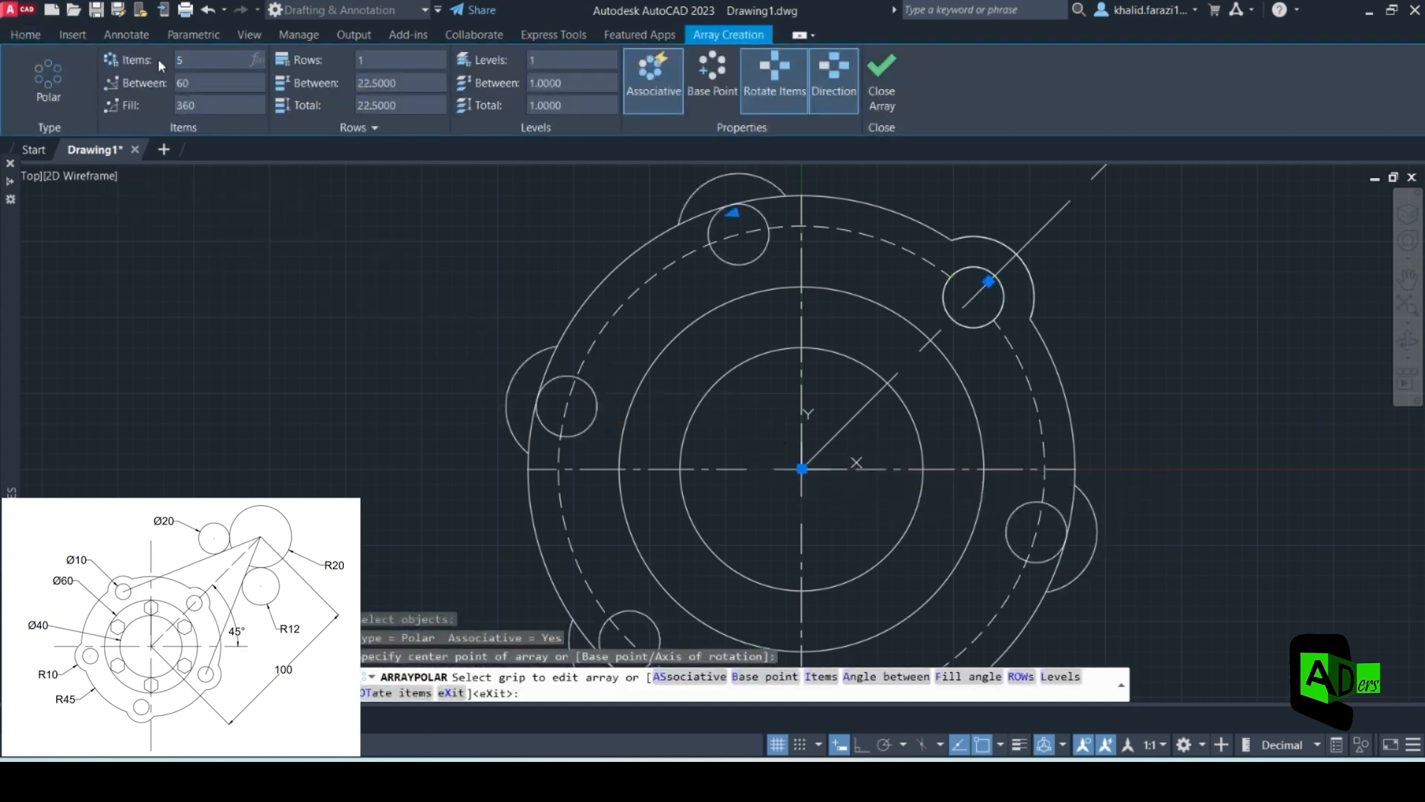
key(Return)
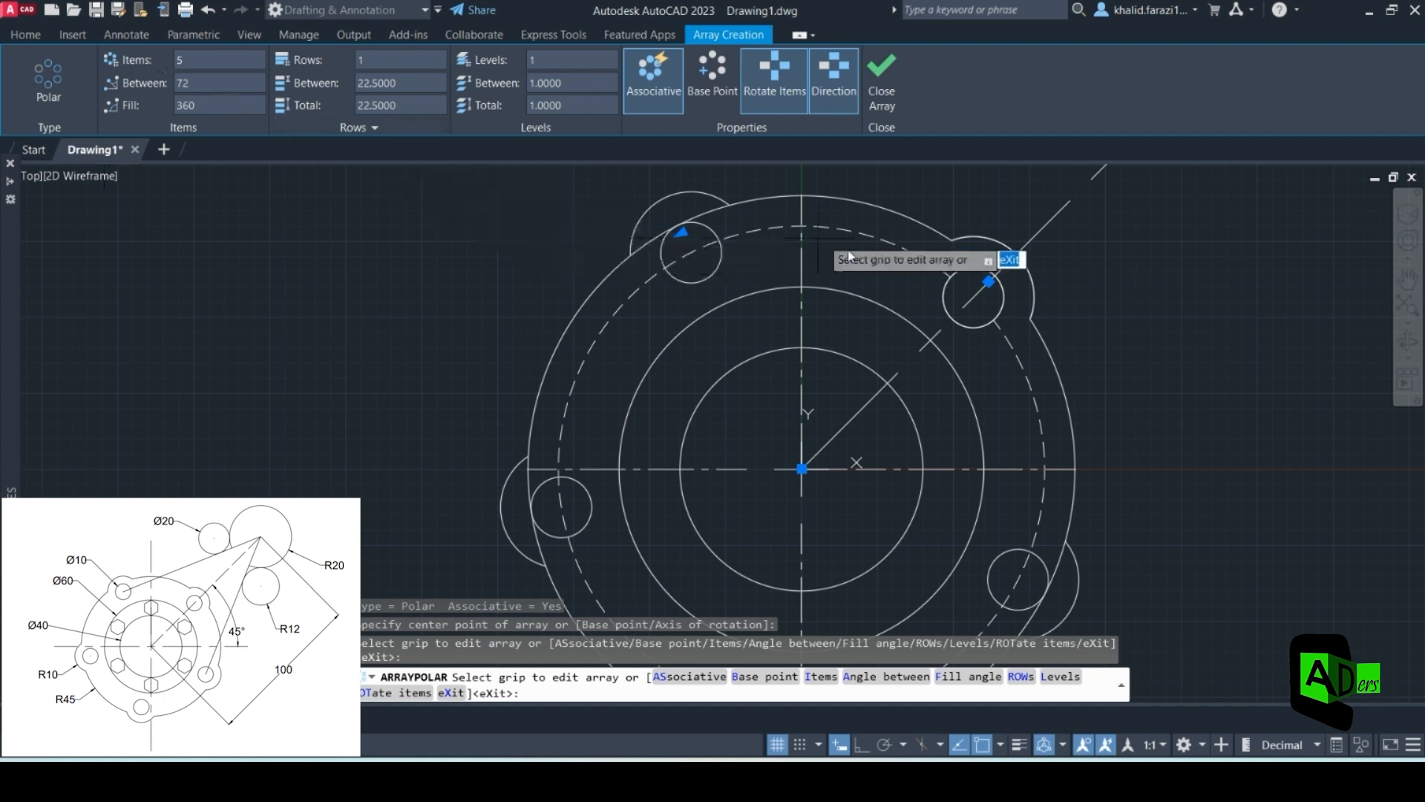
key(Escape)
- Trim the outermost circle's arcs inside the arrayed lugs so the flange outline follows the lugs
click(374, 59)
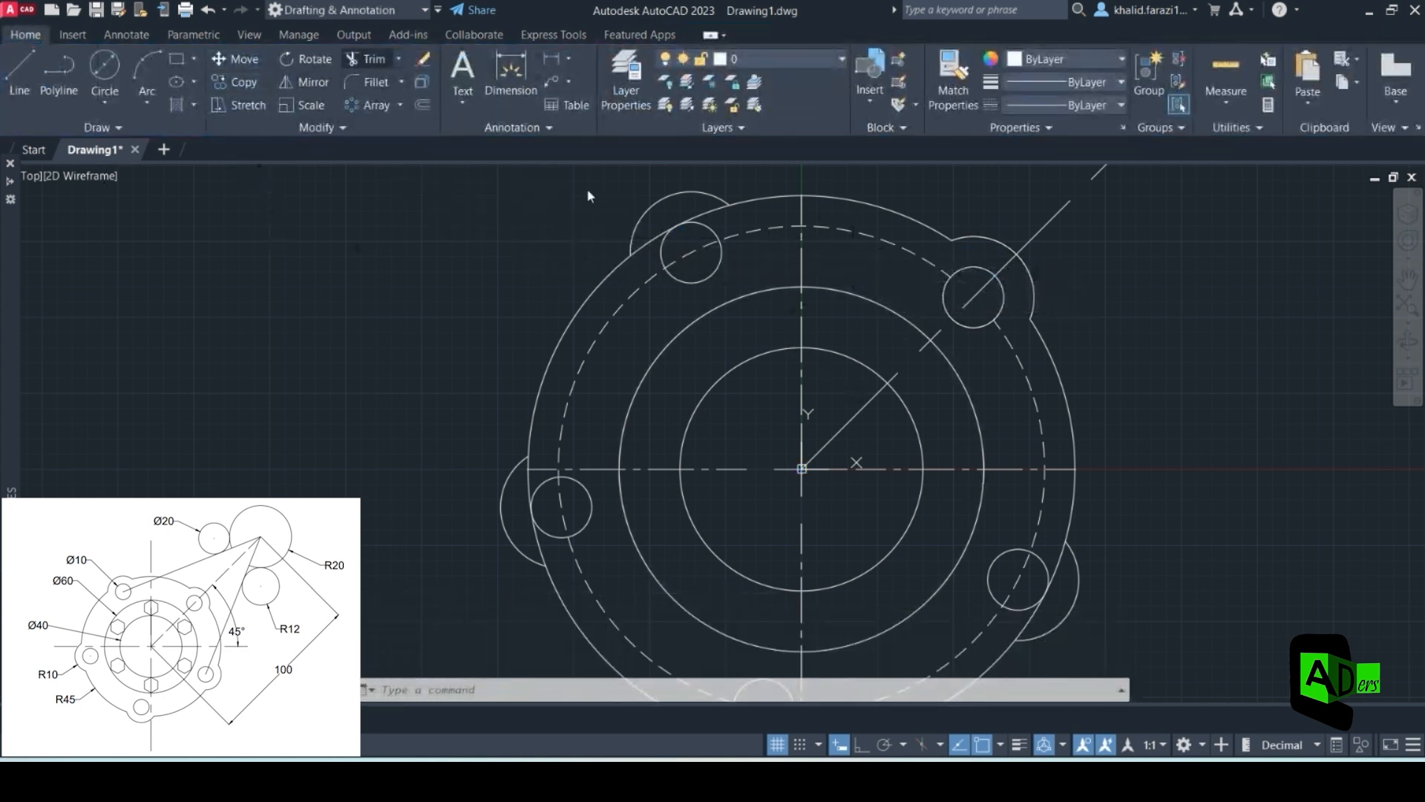
drag(681, 199, 653, 248)
mouse_move(533, 481)
mouse_down()
mouse_move(525, 497)
mouse_move(553, 549)
mouse_move(653, 554)
mouse_up()
scroll(720, 554, up, 4)
scroll(735, 542, down, 2)
scroll(723, 516, up, 4)
scroll(803, 495, down, 4)
scroll(981, 399, up, 4)
drag(961, 386, 1053, 352)
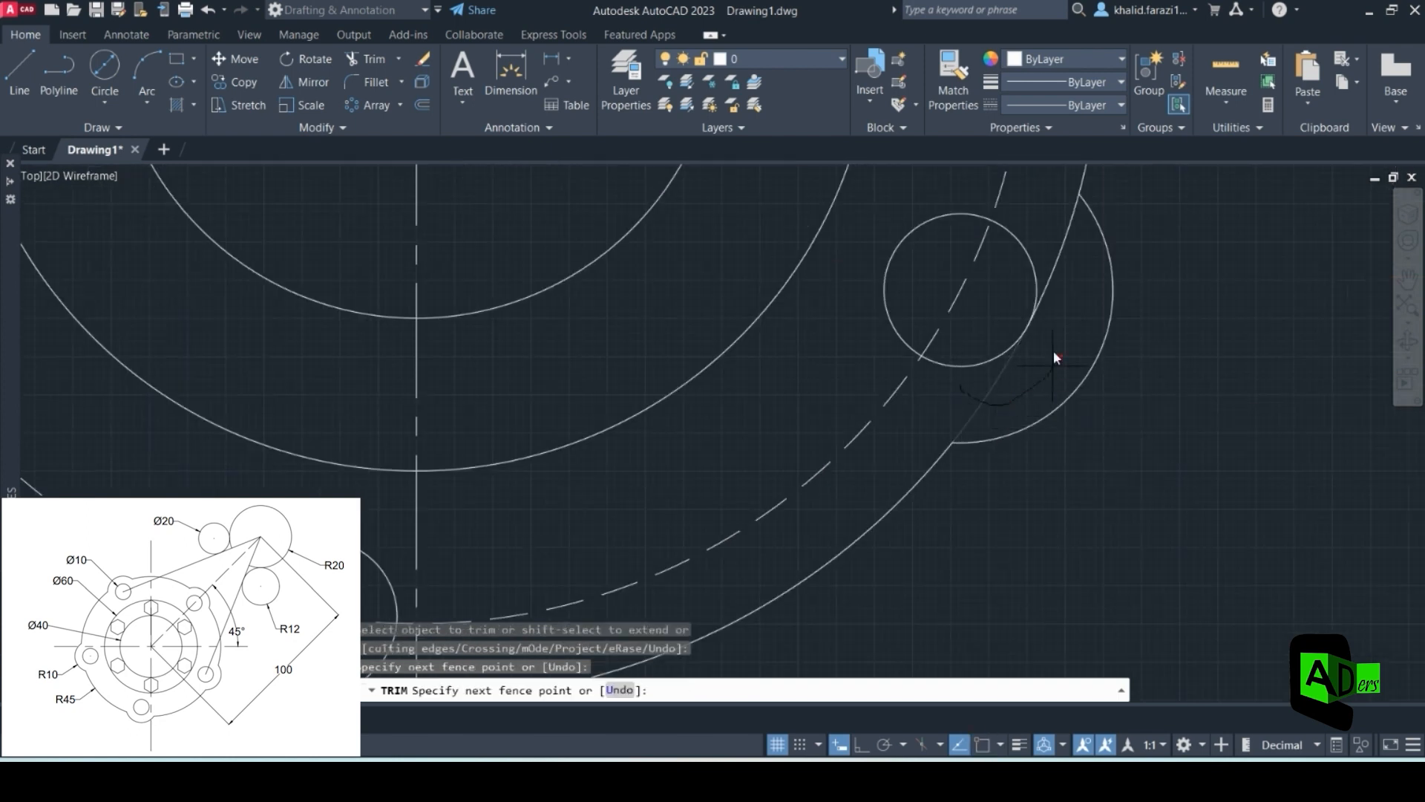
drag(1056, 251, 1061, 245)
scroll(1032, 282, down, 5)
scroll(1022, 371, up, 5)
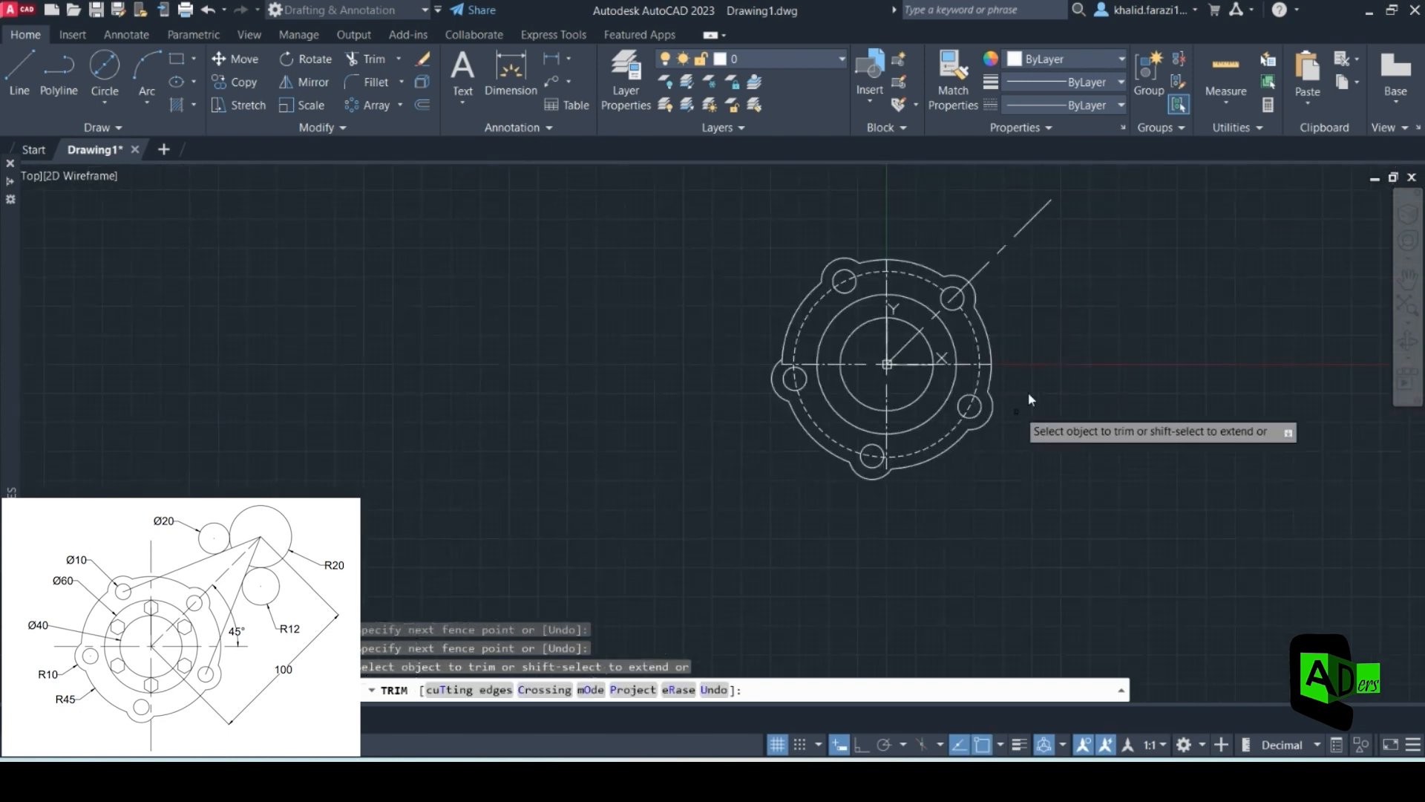
middle_drag(1026, 343, 1010, 386)
key(Return)
- Trim the leftover piece of the outermost circle inside the left lug and end the Trim command
key(Return)
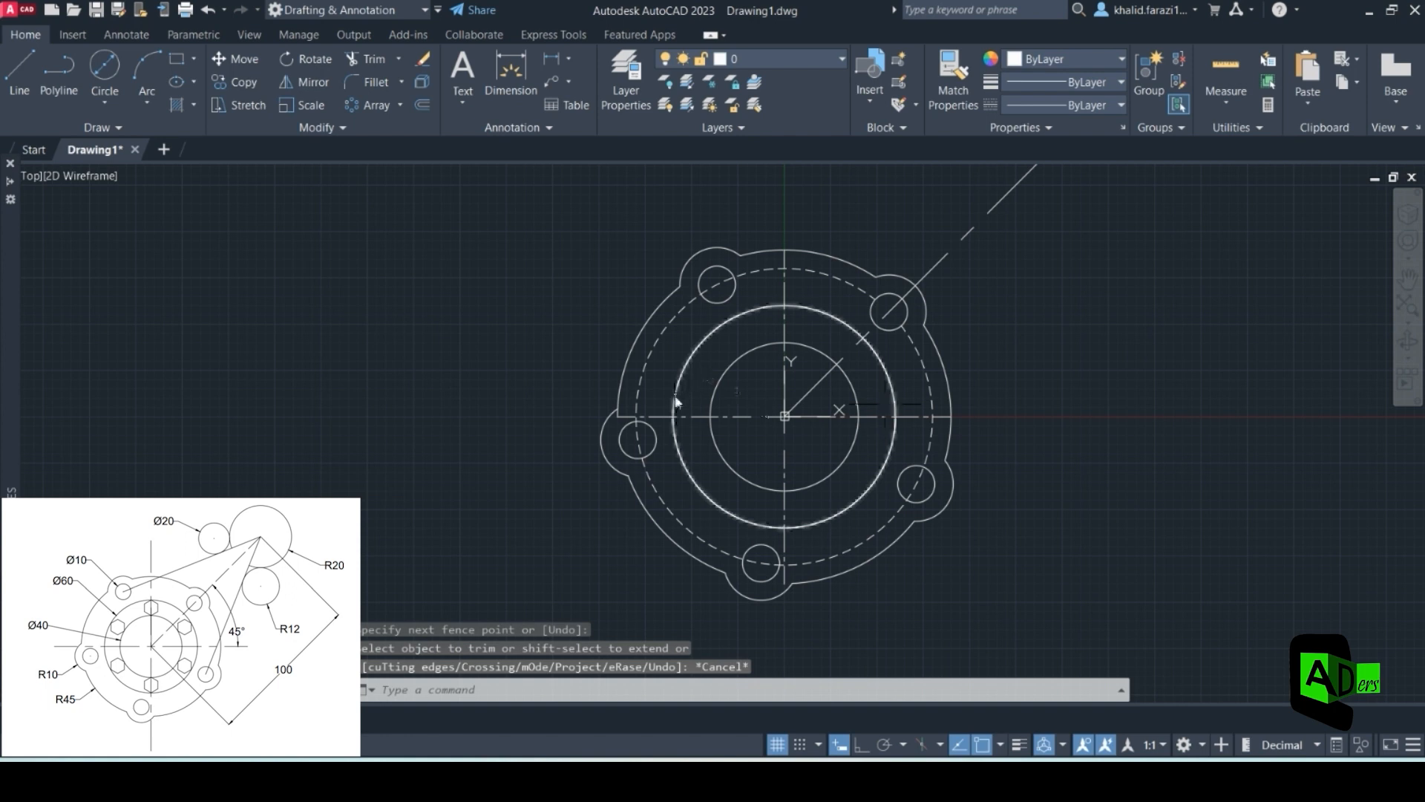
scroll(630, 411, up, 6)
drag(608, 420, 537, 414)
scroll(606, 401, down, 7)
scroll(808, 371, up, 1)
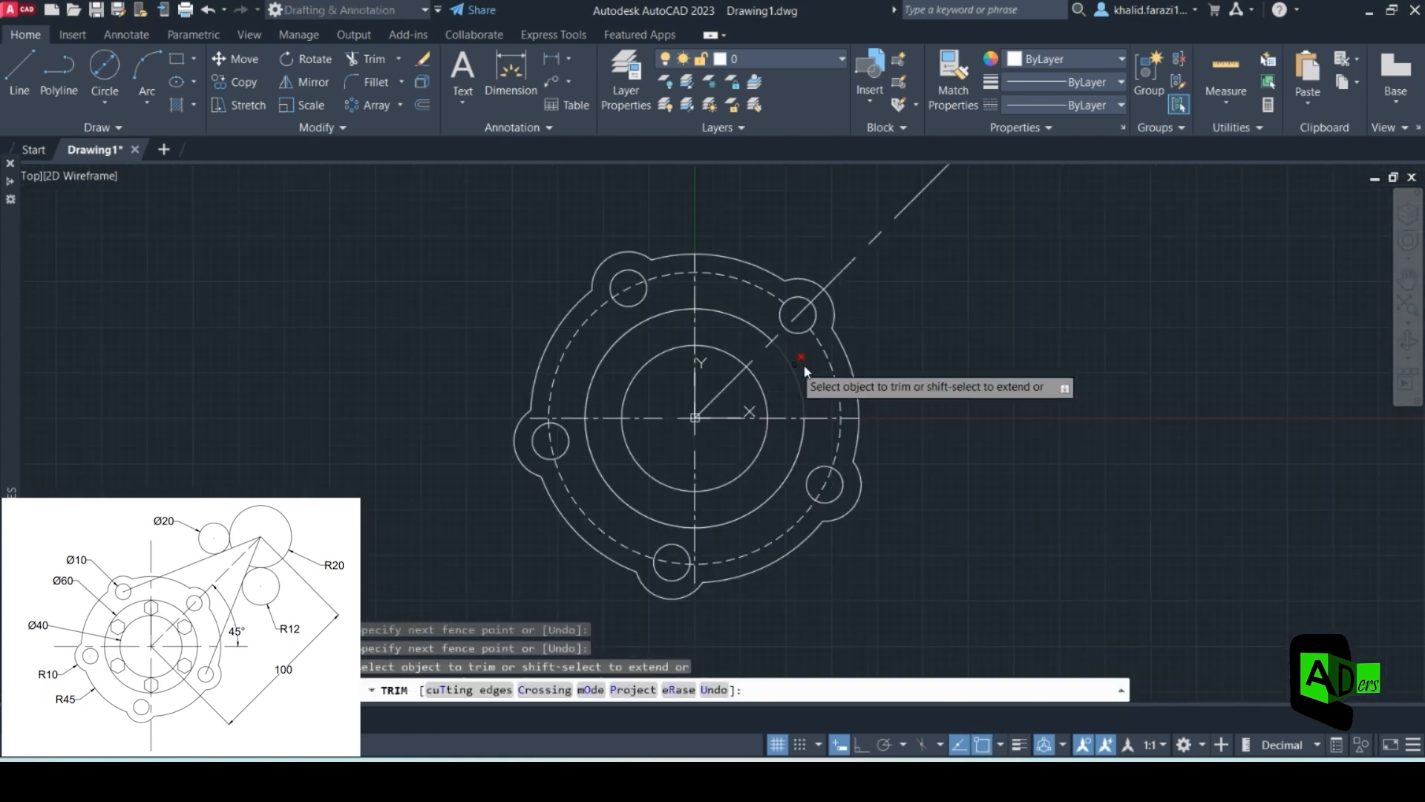
key(Escape)
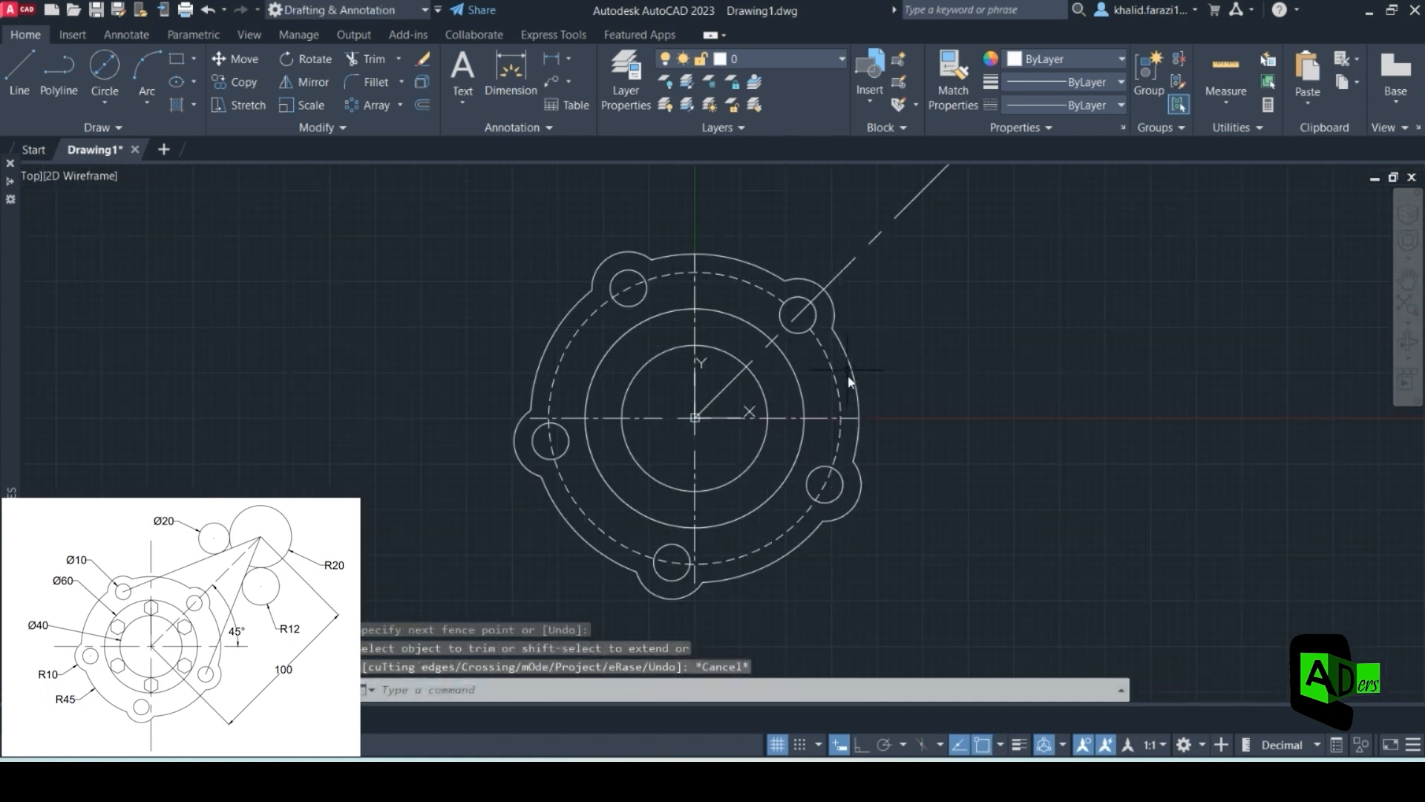
scroll(706, 324, up, 3)
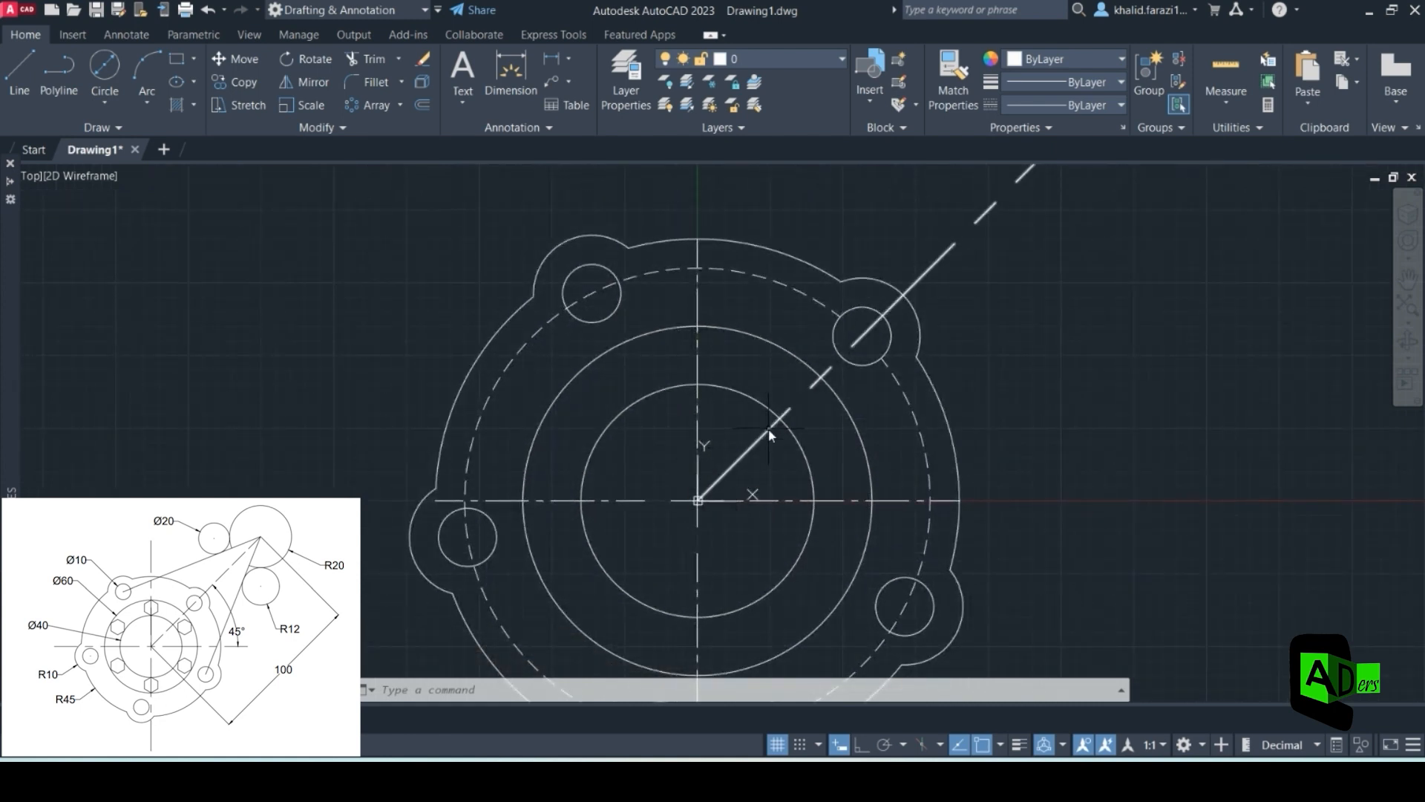
click(195, 63)
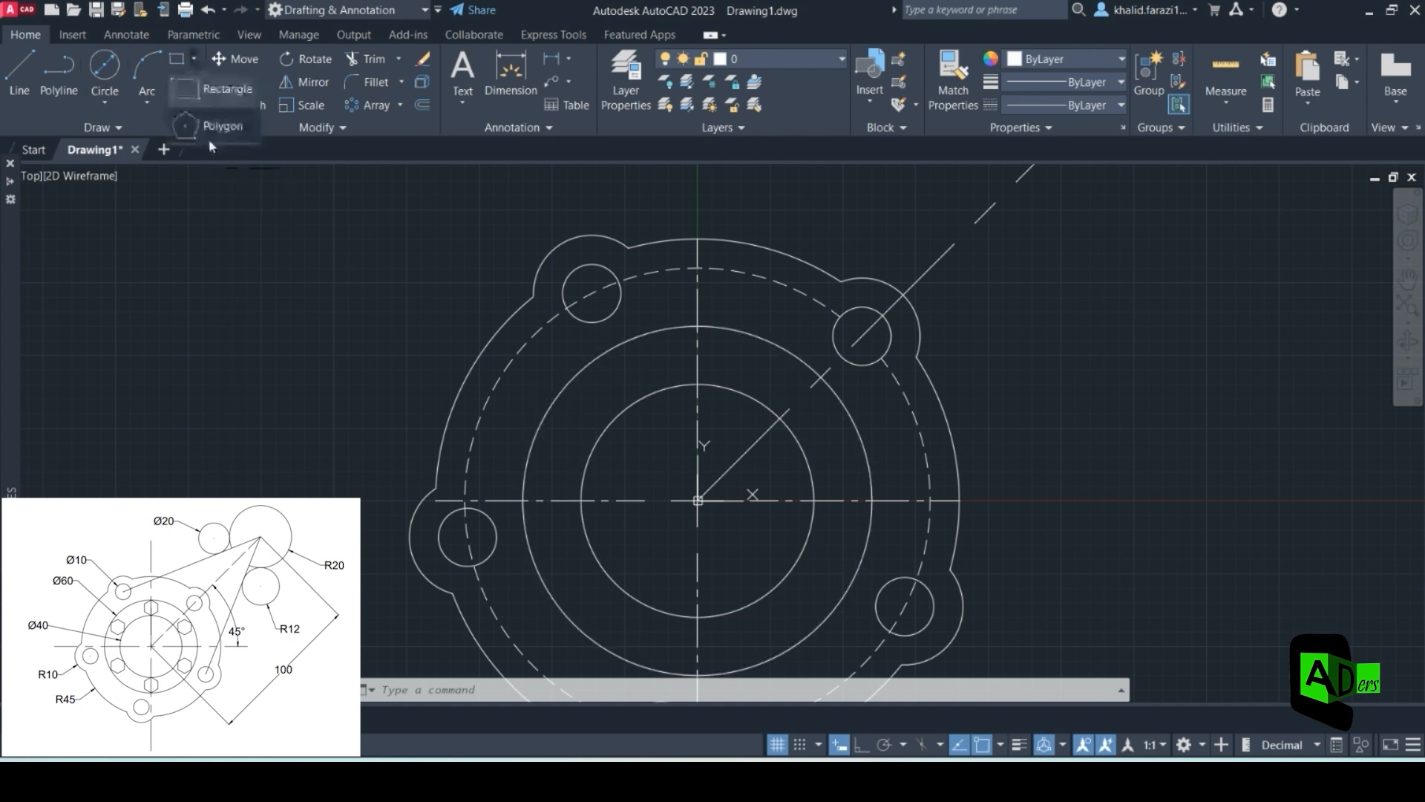
key(alt+Tab)
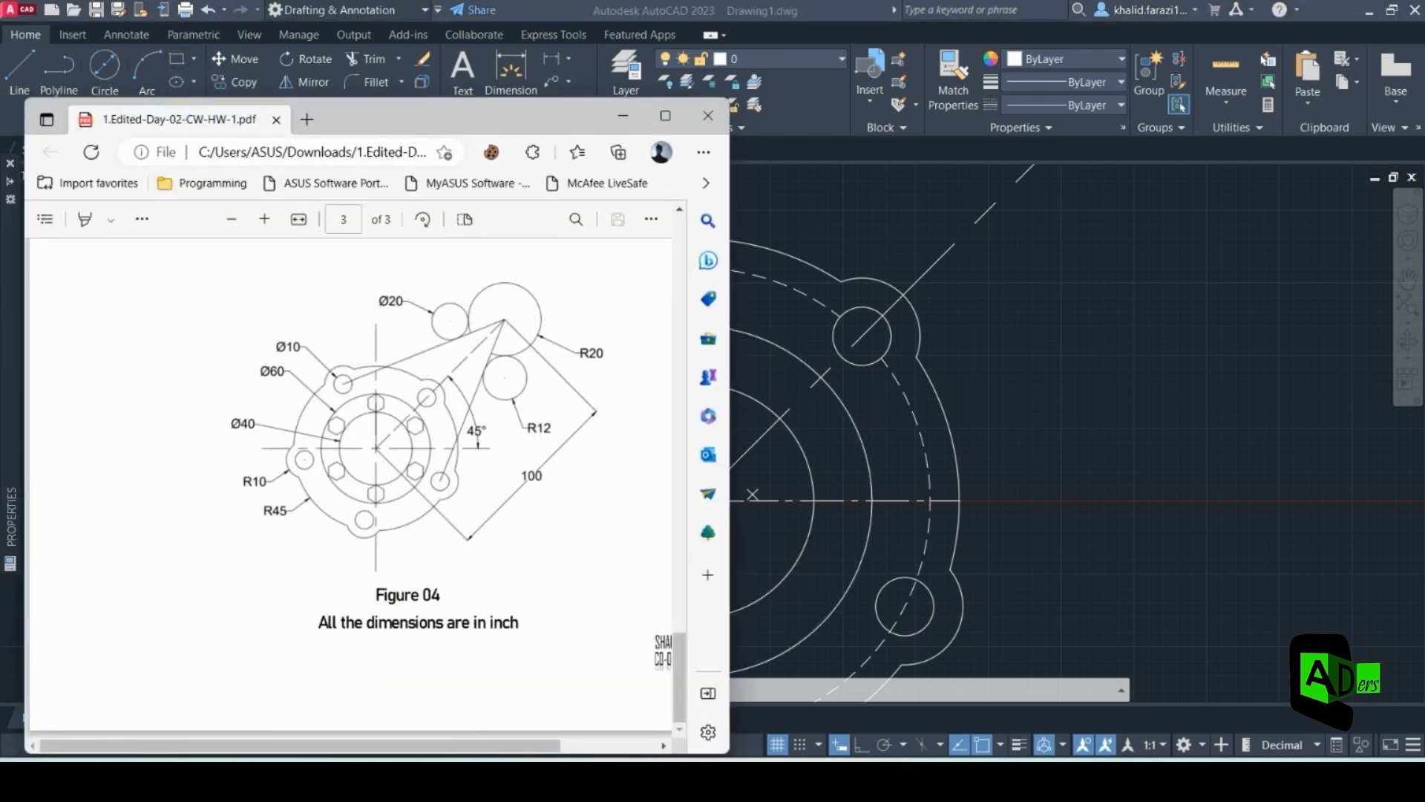
key(alt+Tab)
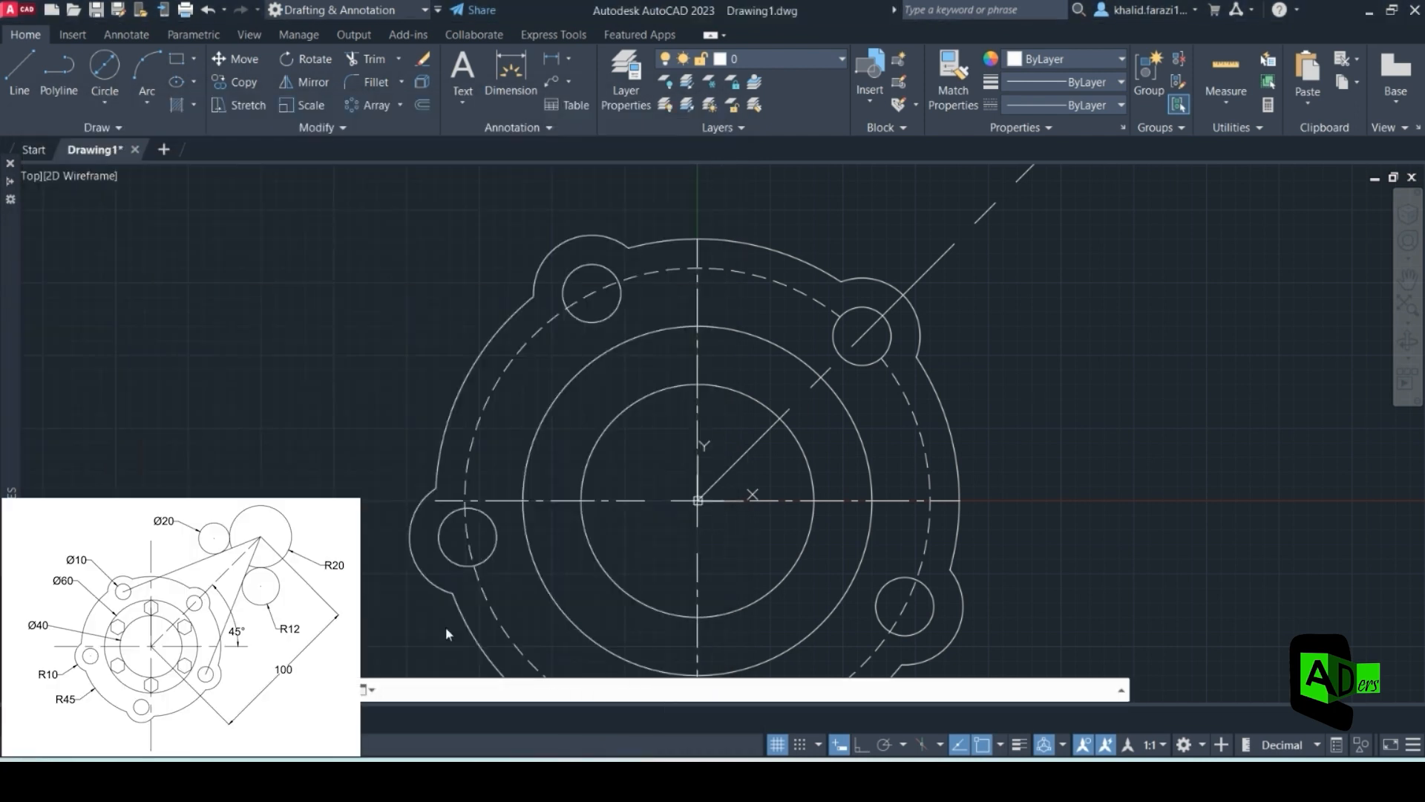
click(194, 59)
click(226, 124)
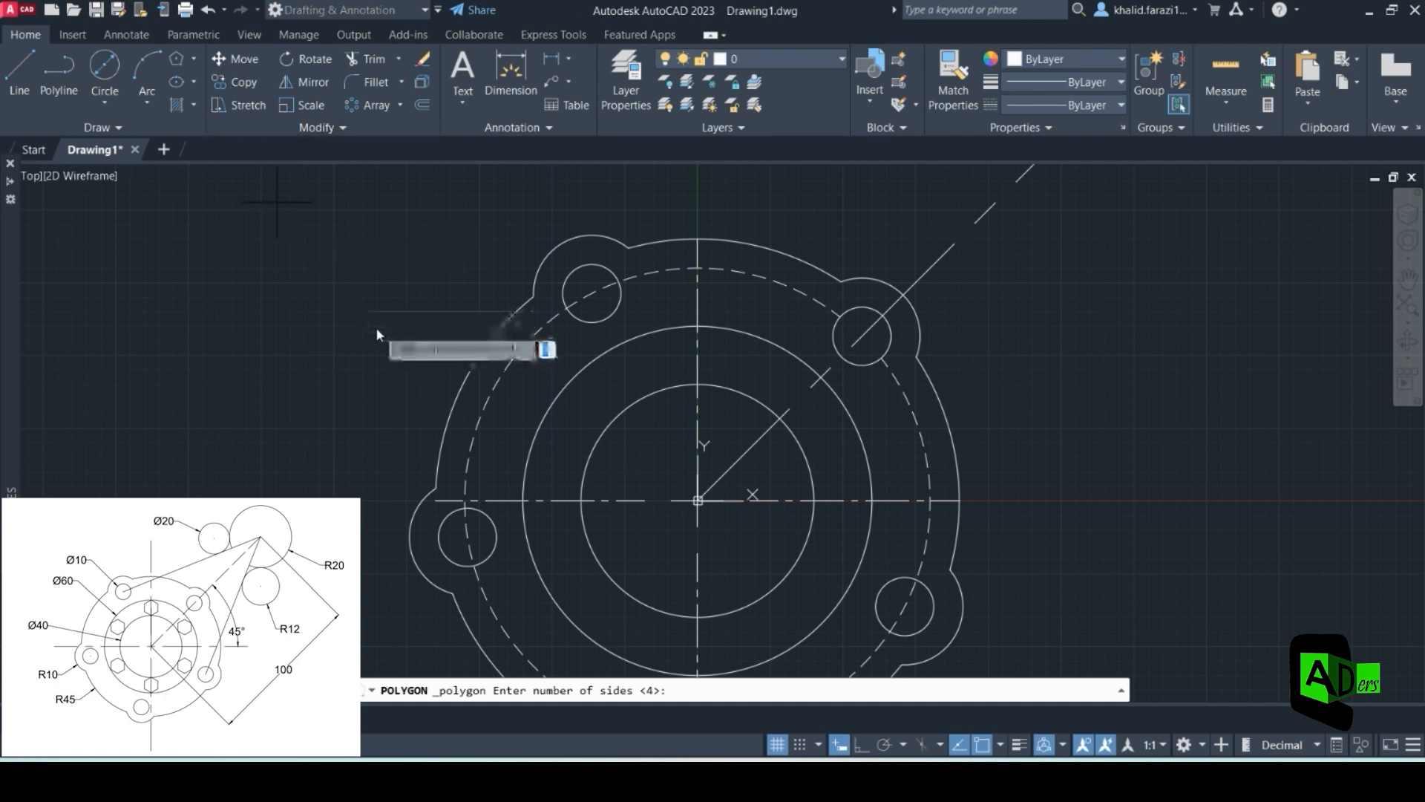
text(6)
key(Return)
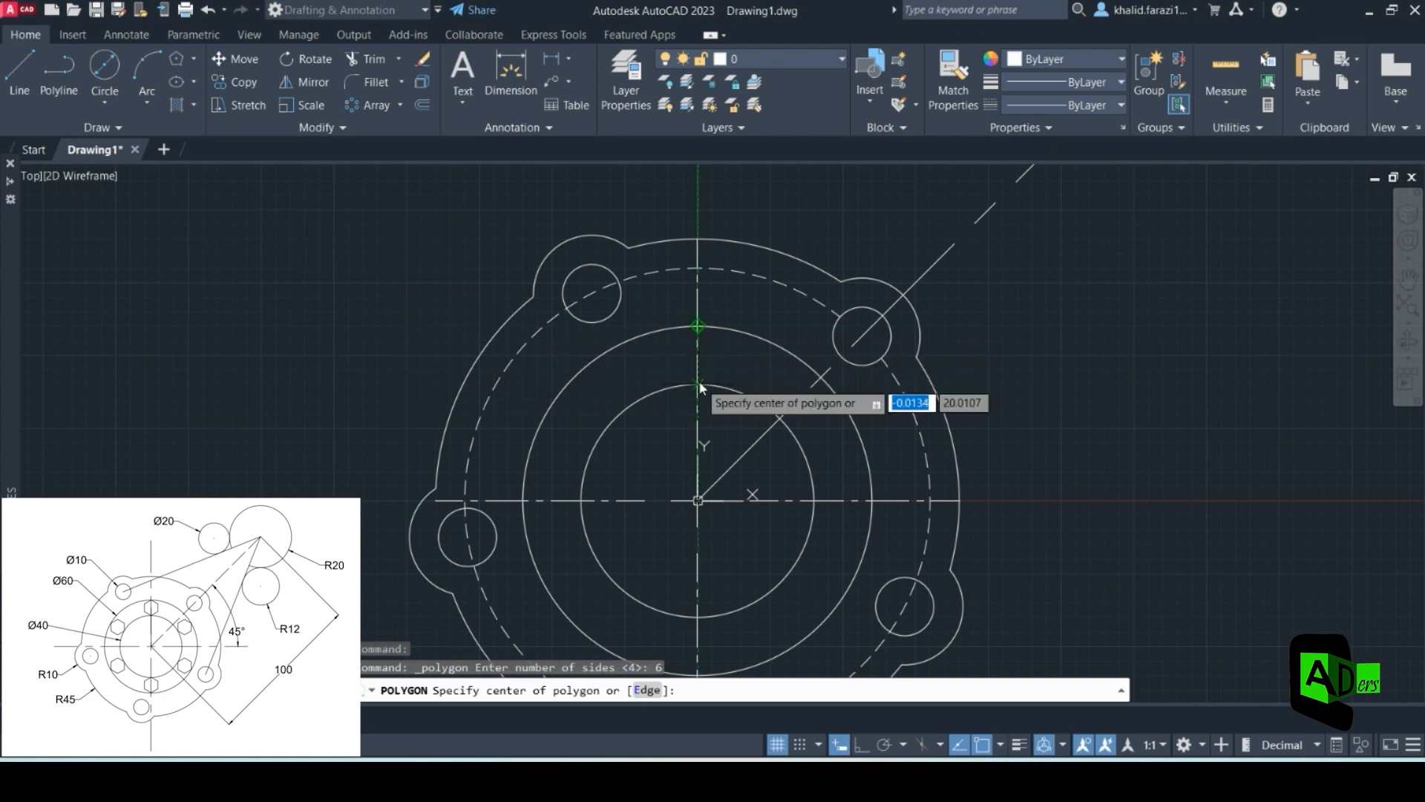
shift+right_click(663, 377)
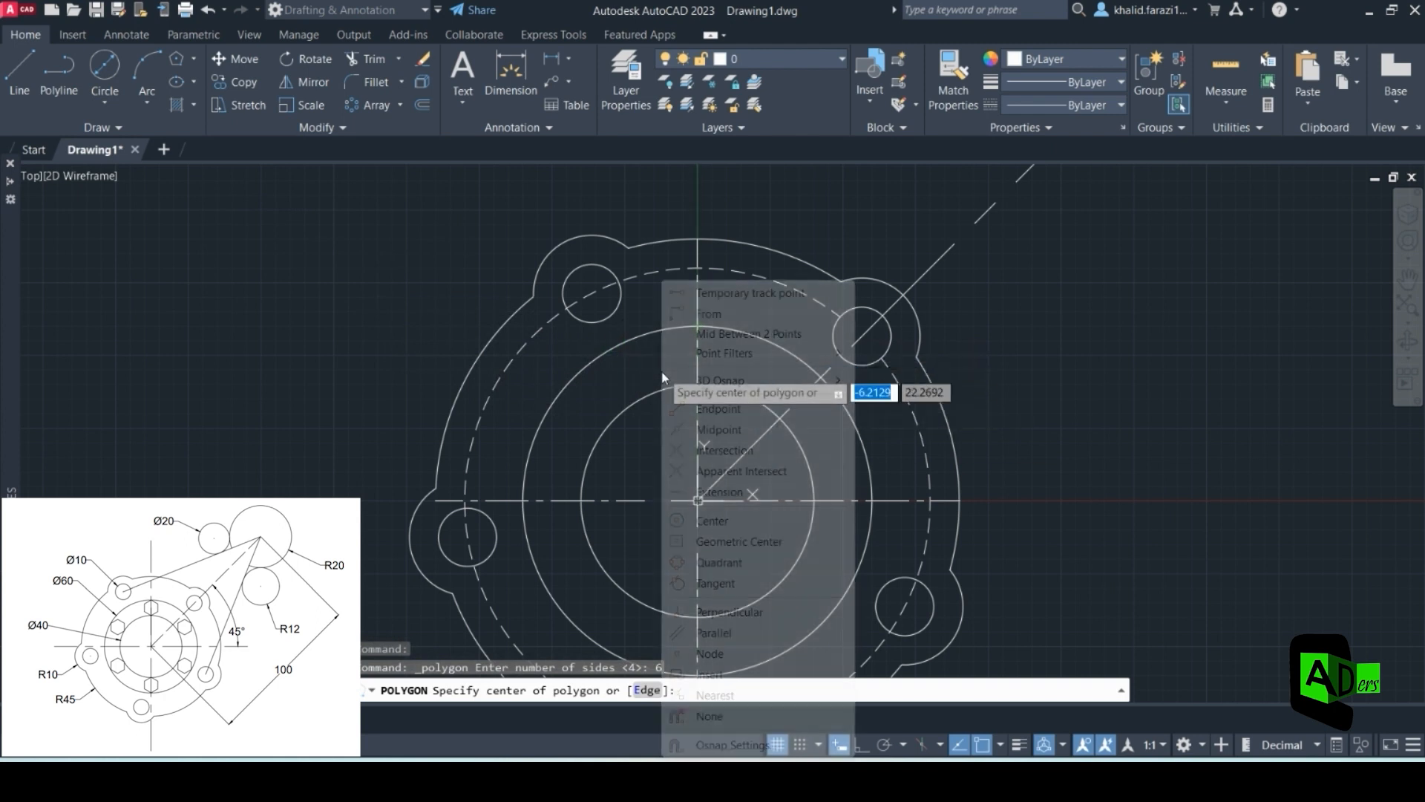
click(720, 431)
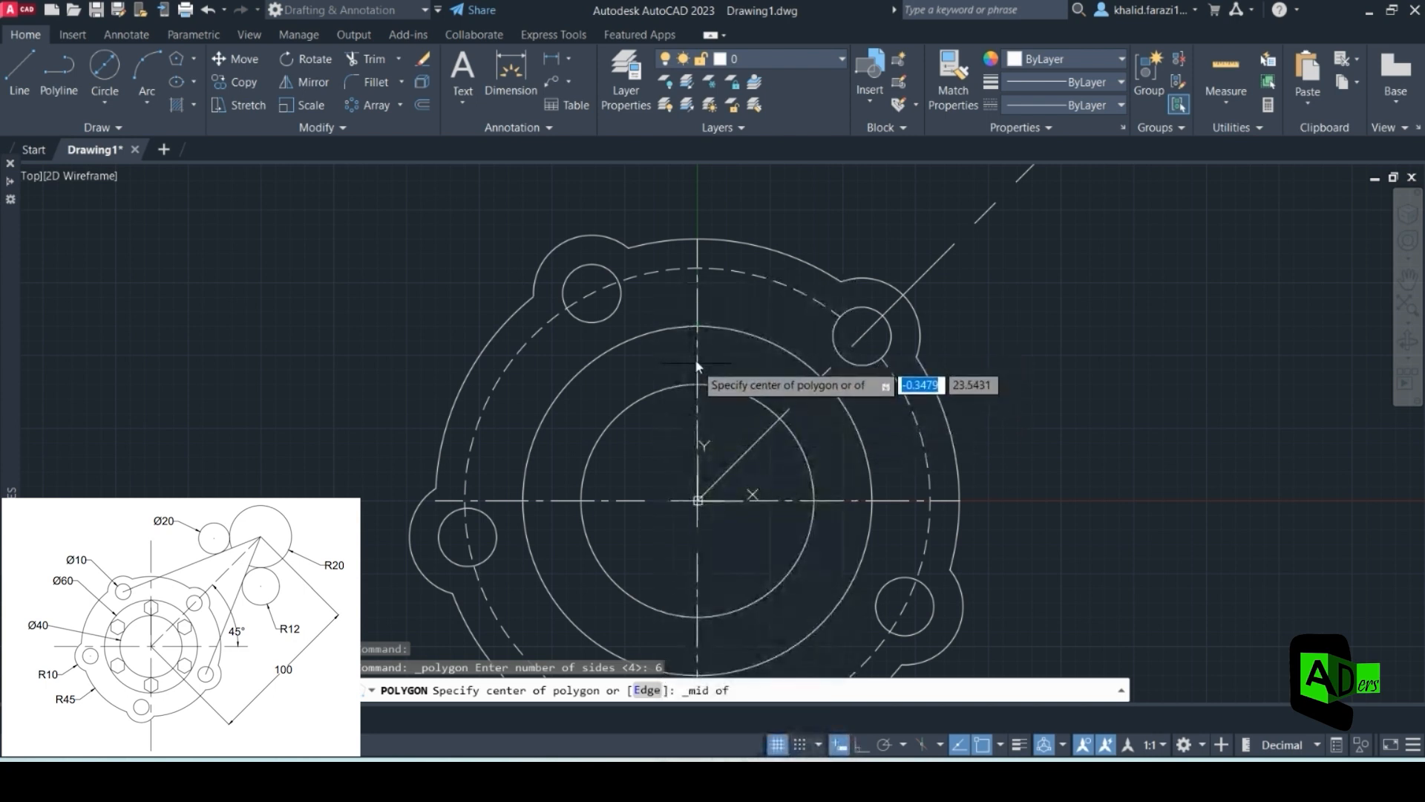
key(Escape)
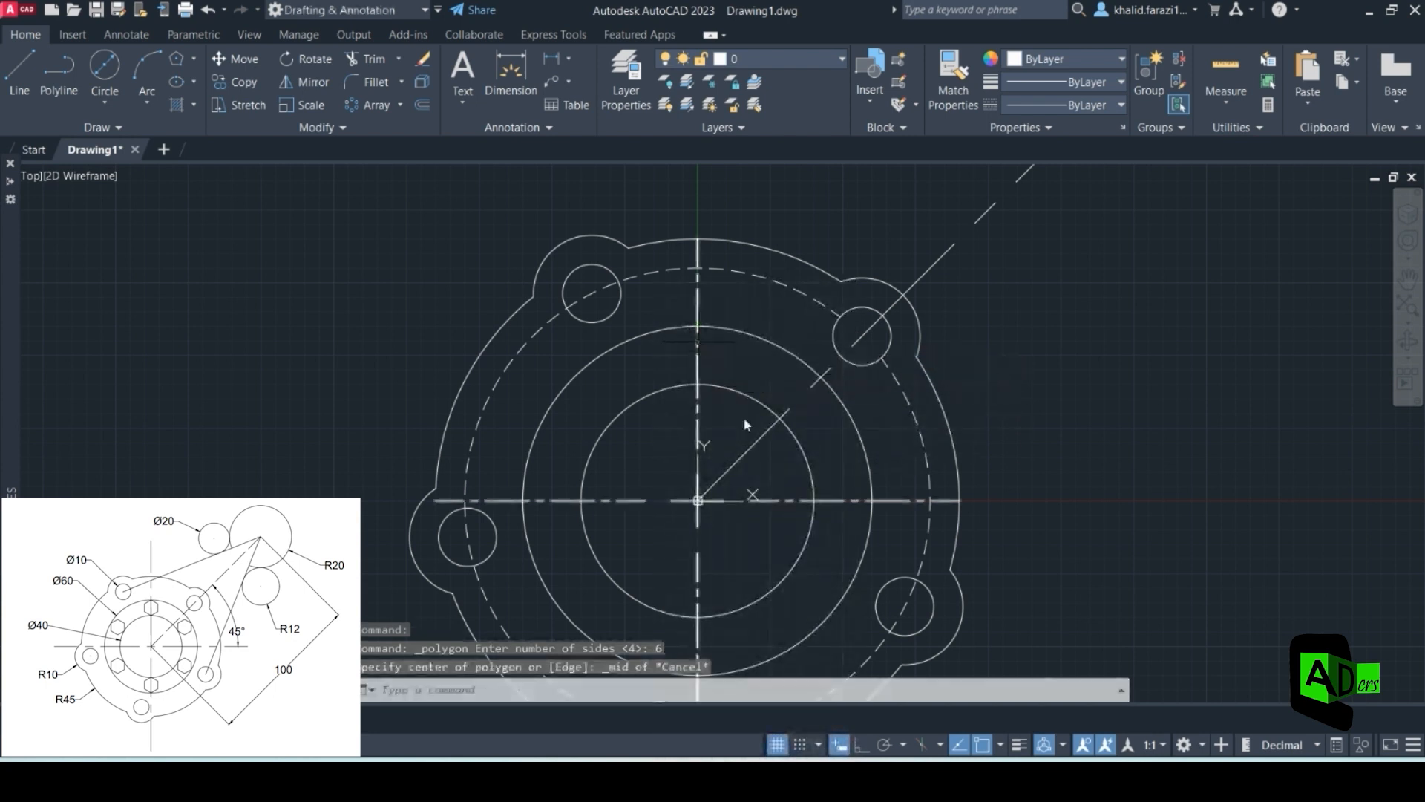
key(Escape)
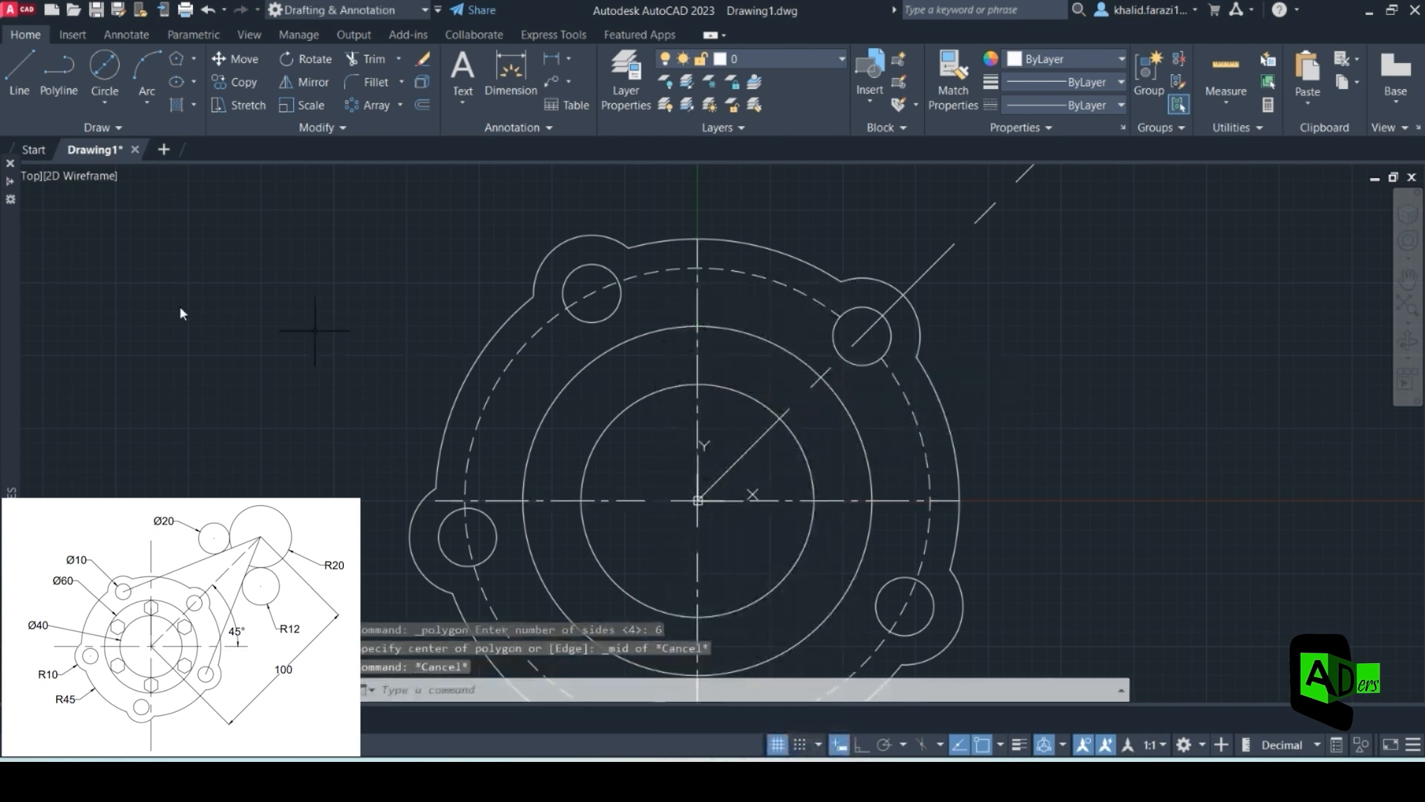
- Draw a vertical helper line from the top quadrant of the diameter 60 circle to the top quadrant of the diameter 40 circle
click(19, 88)
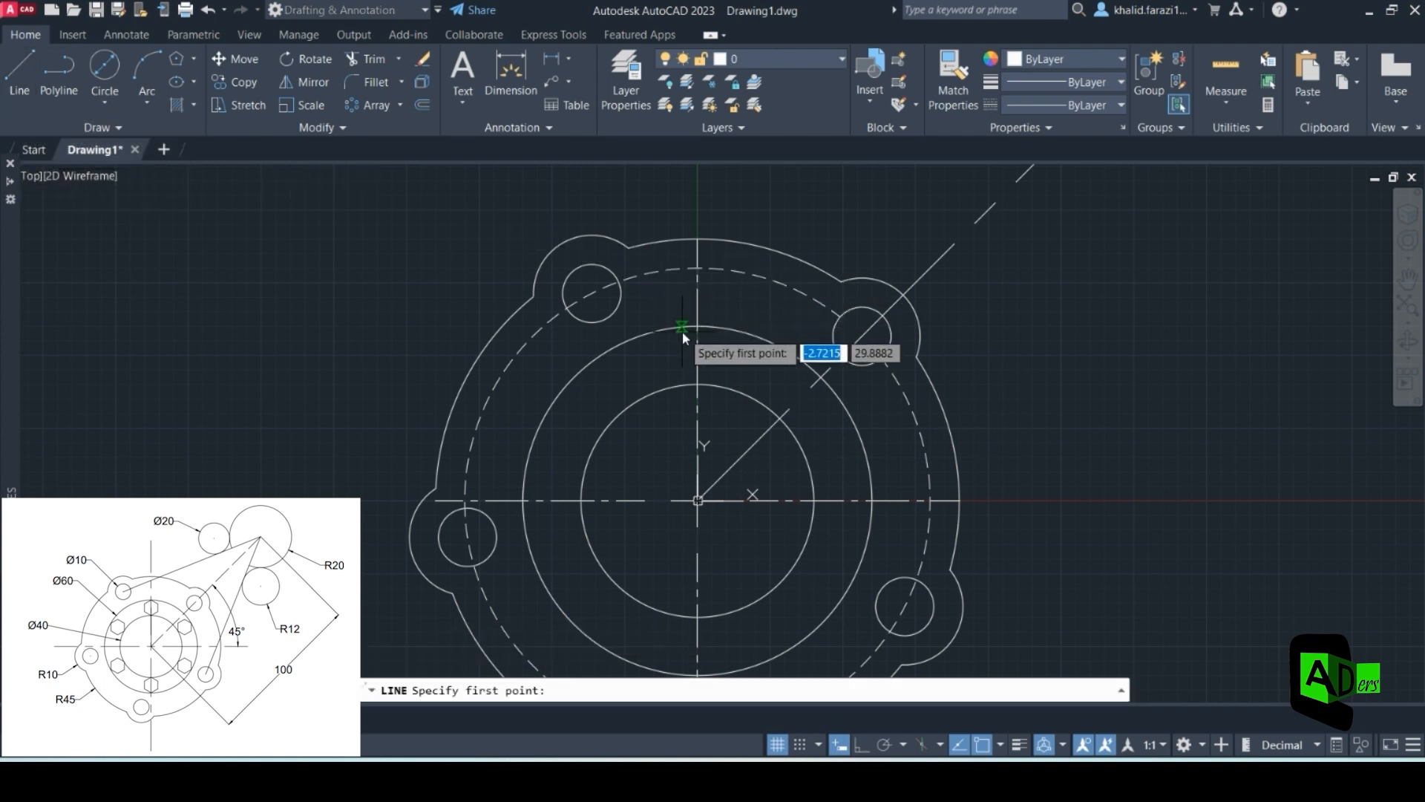
scroll(683, 331, up, 2)
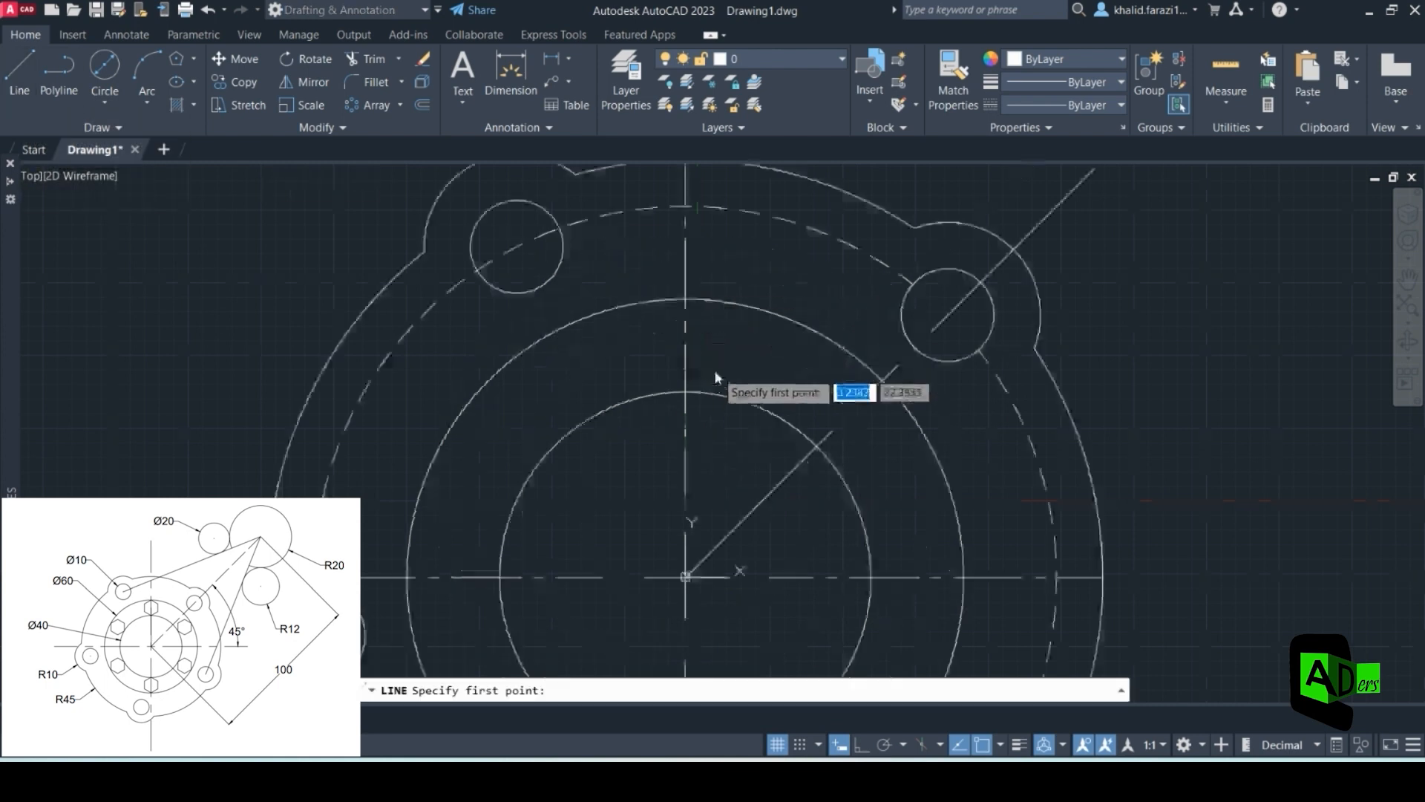
click(682, 299)
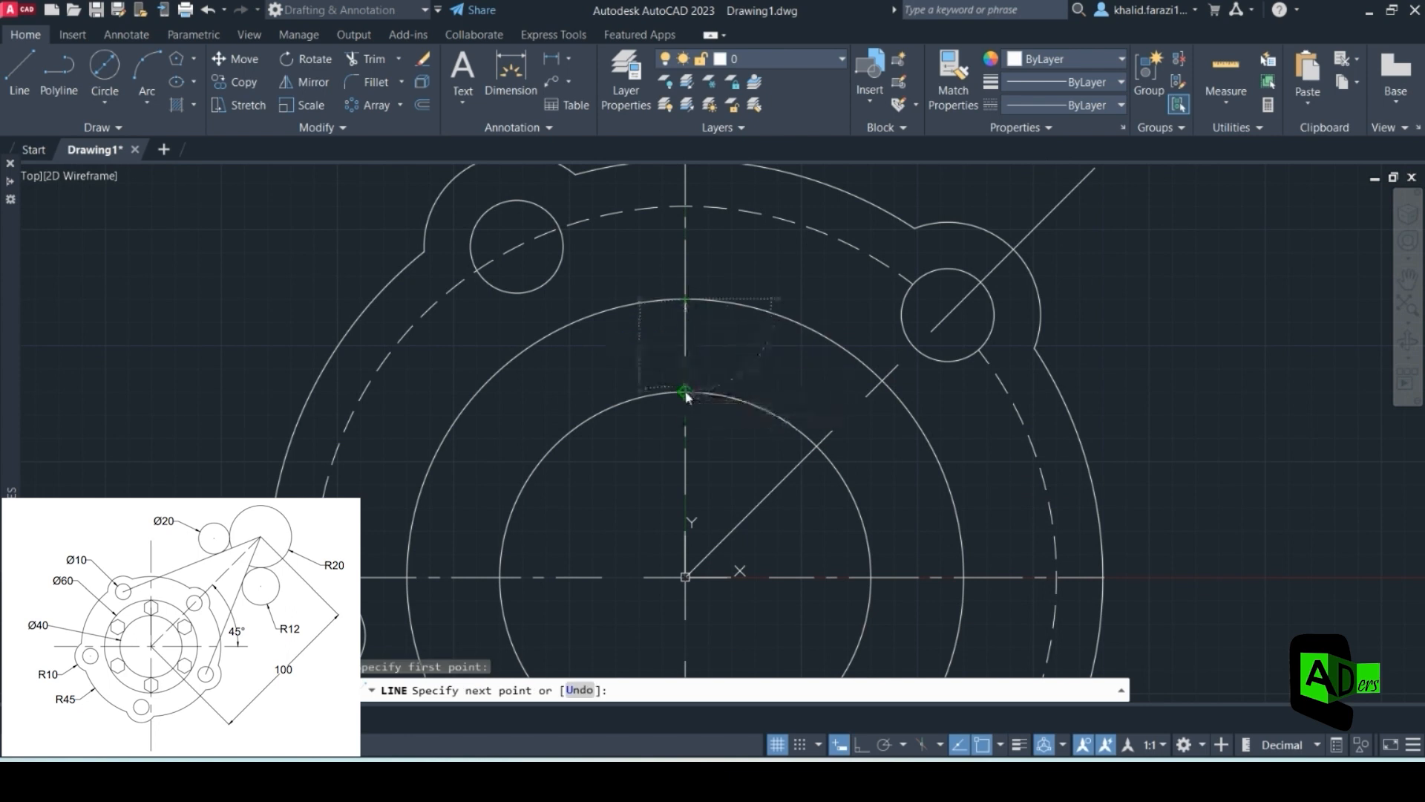
key(Escape)
key(ctrl+1)
key(ctrl+1)
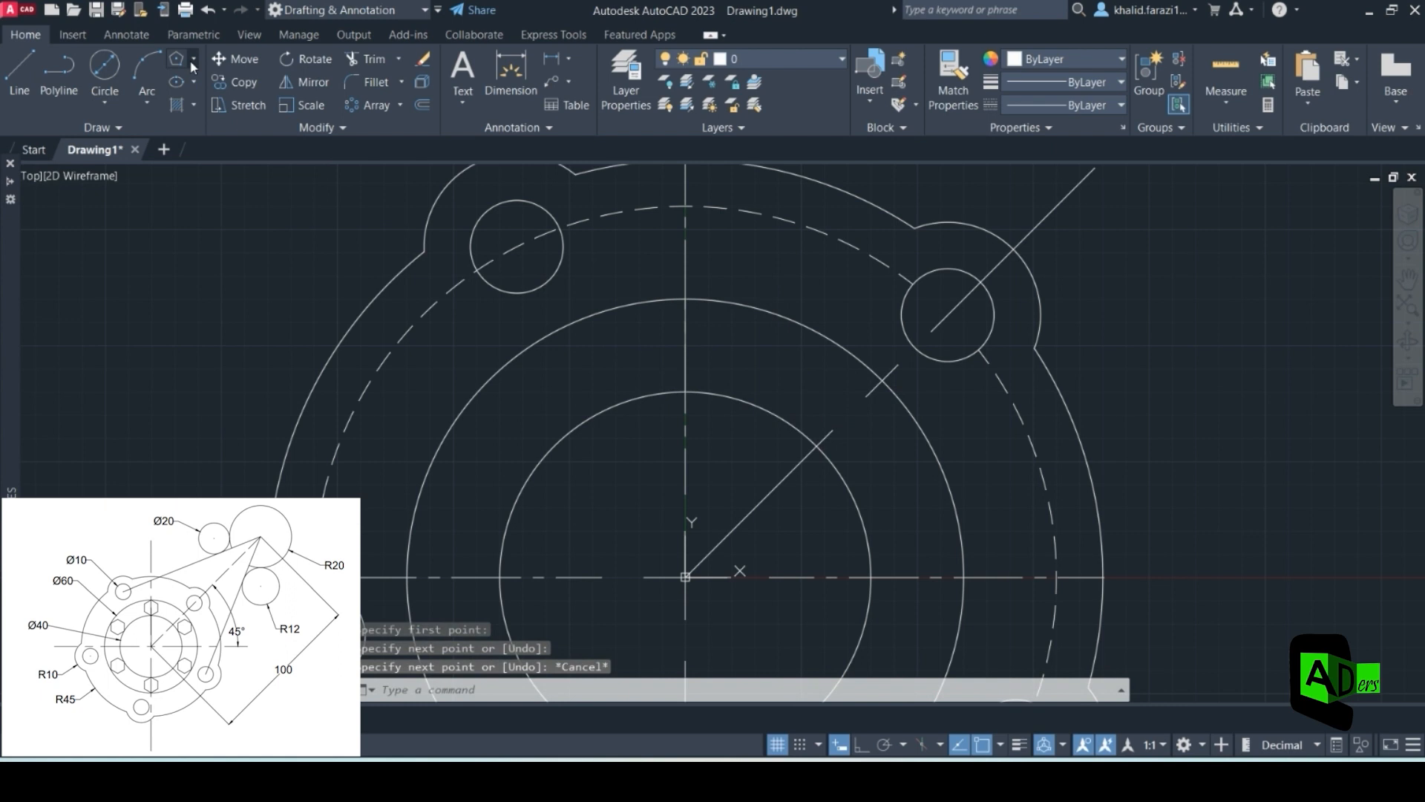
- Draw a 6-sided polygon, inscribed in circle, centred on the helper line's midpoint with its radius reaching the diameter 60 circle's top quadrant
click(176, 59)
key(Return)
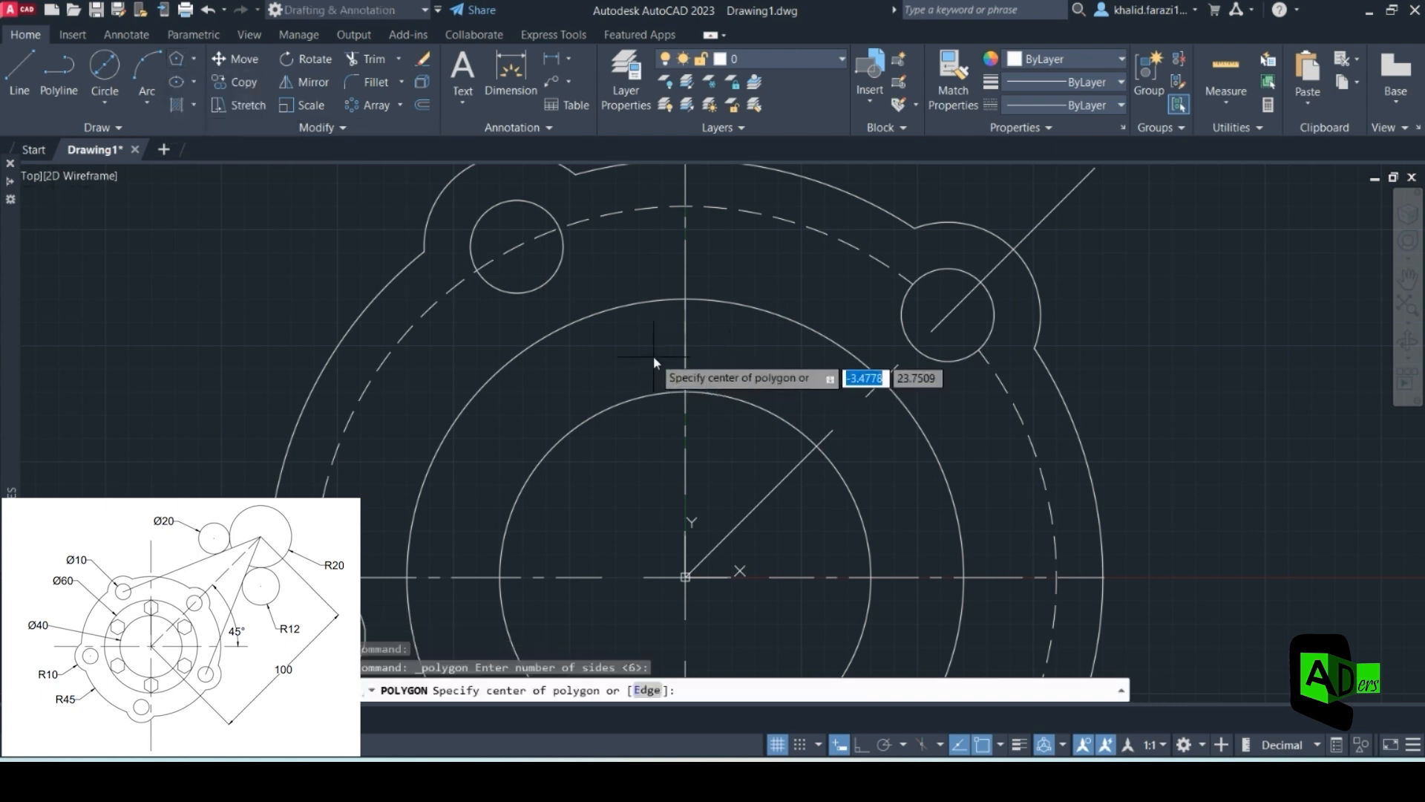
click(685, 350)
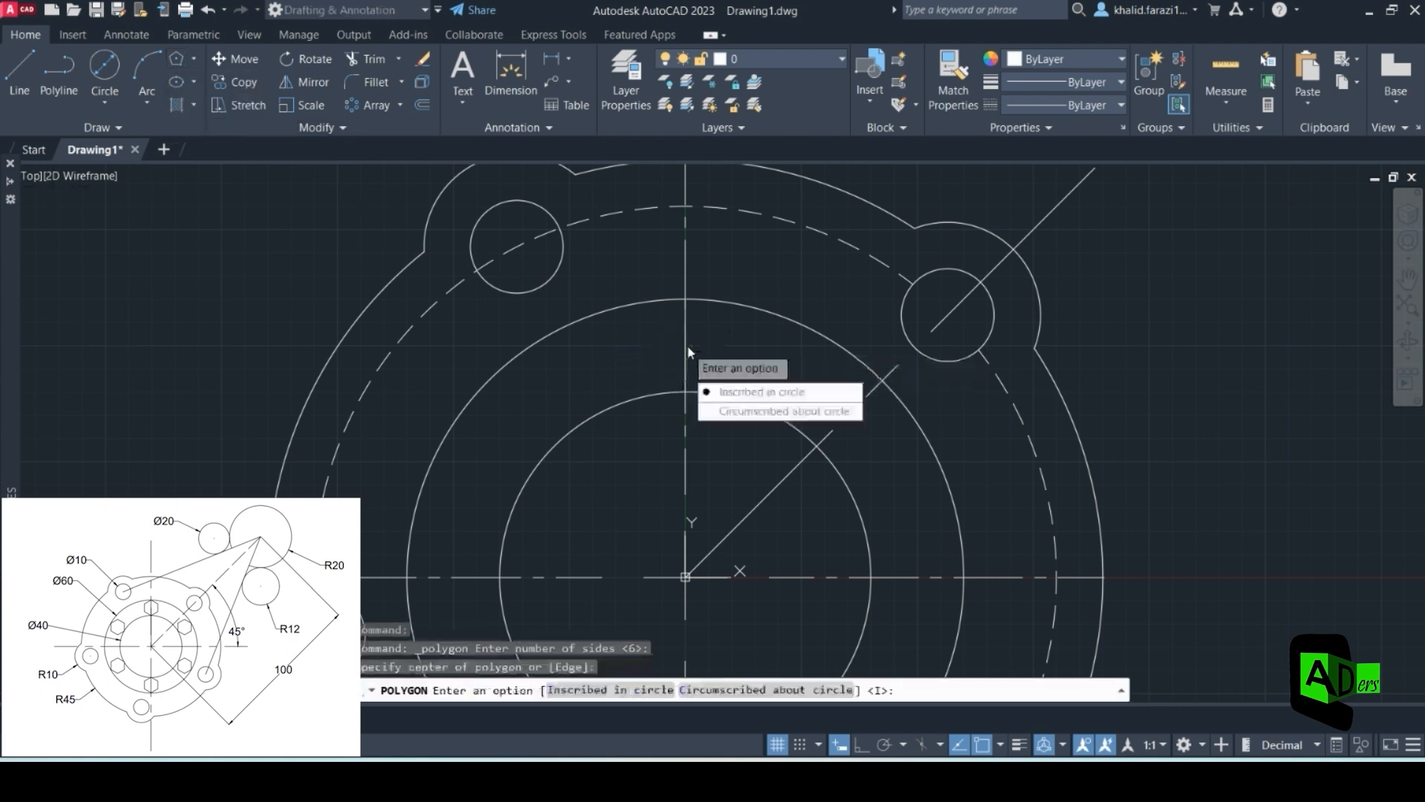
click(753, 393)
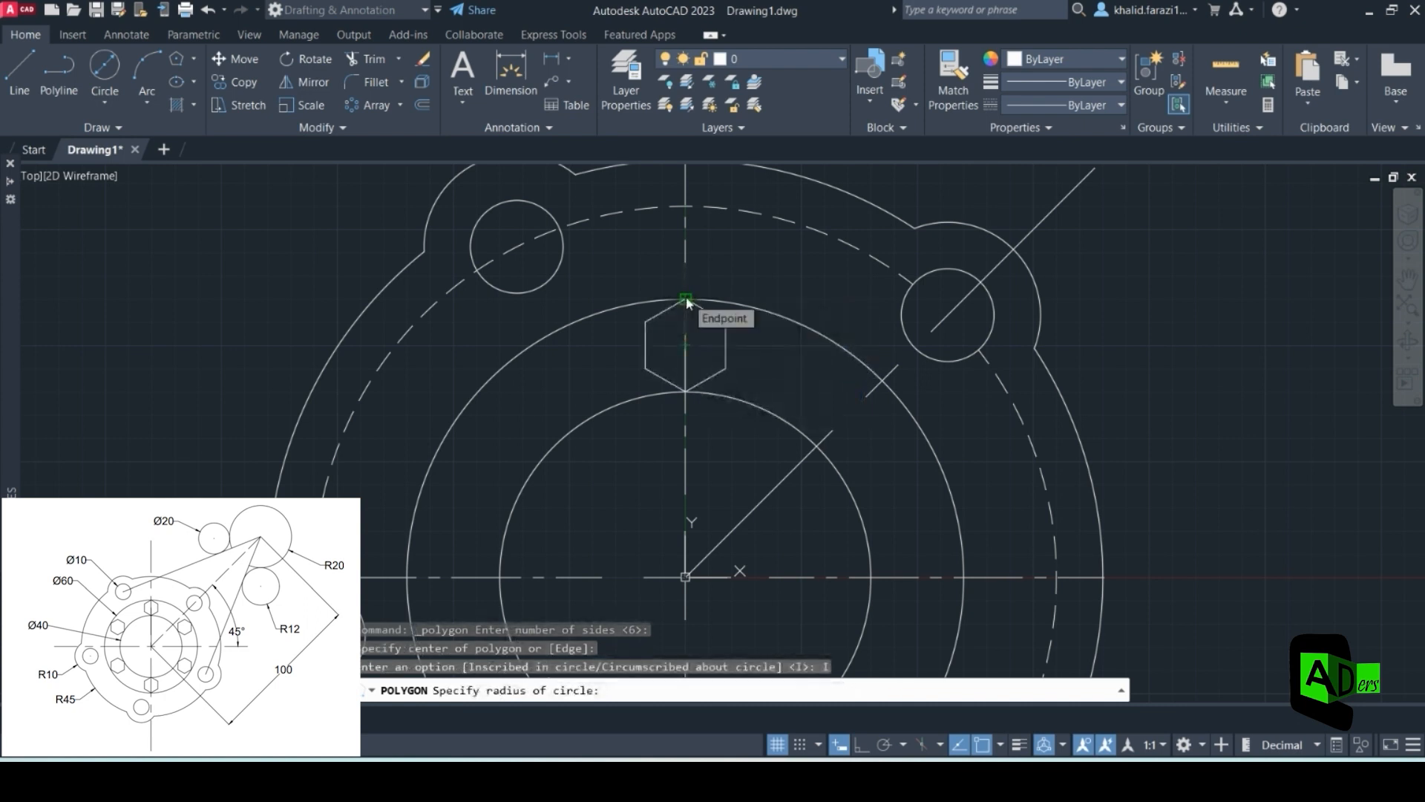
click(685, 298)
scroll(711, 345, up, 2)
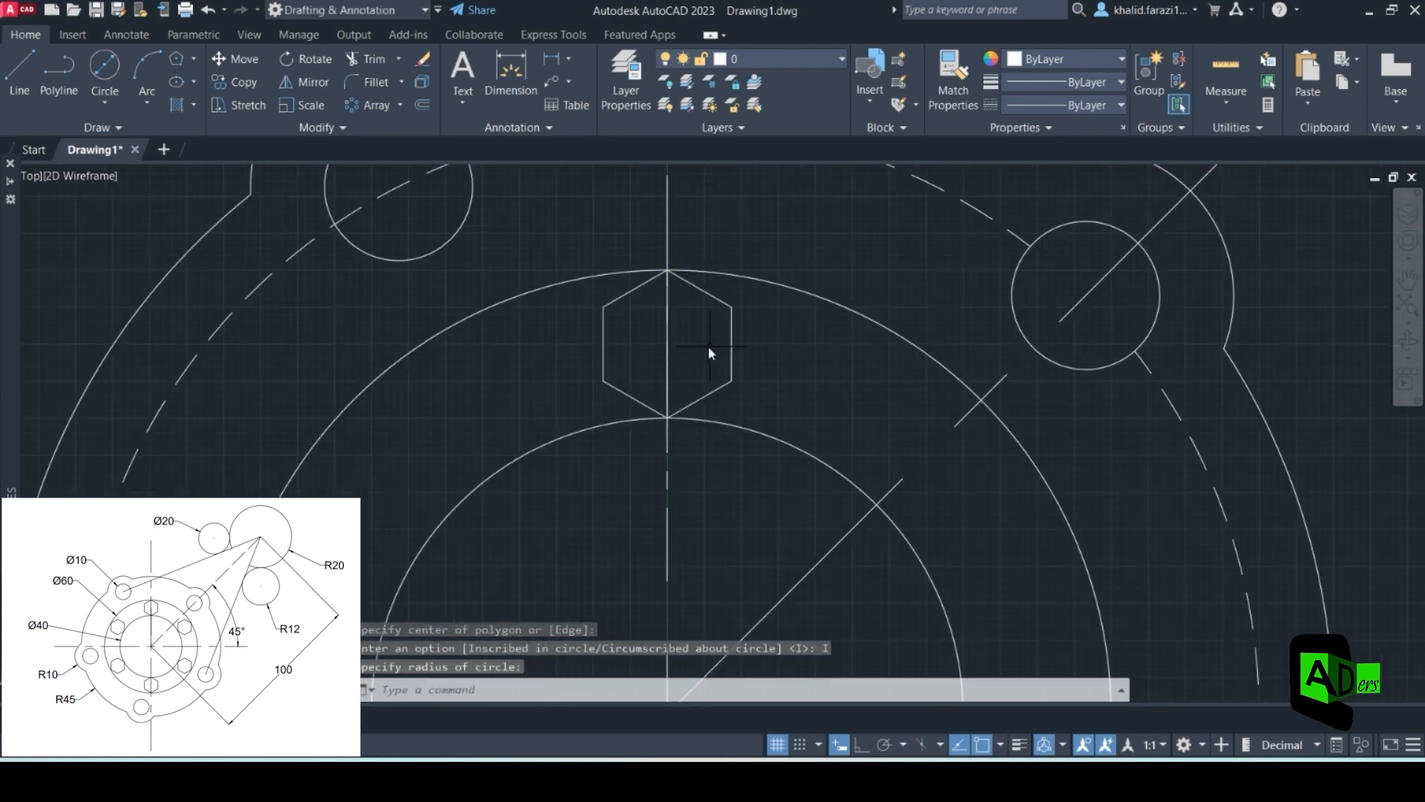
key(Escape)
- Erase the vertical helper line inside the hexagon, keeping the overlapping centre mark
click(666, 348)
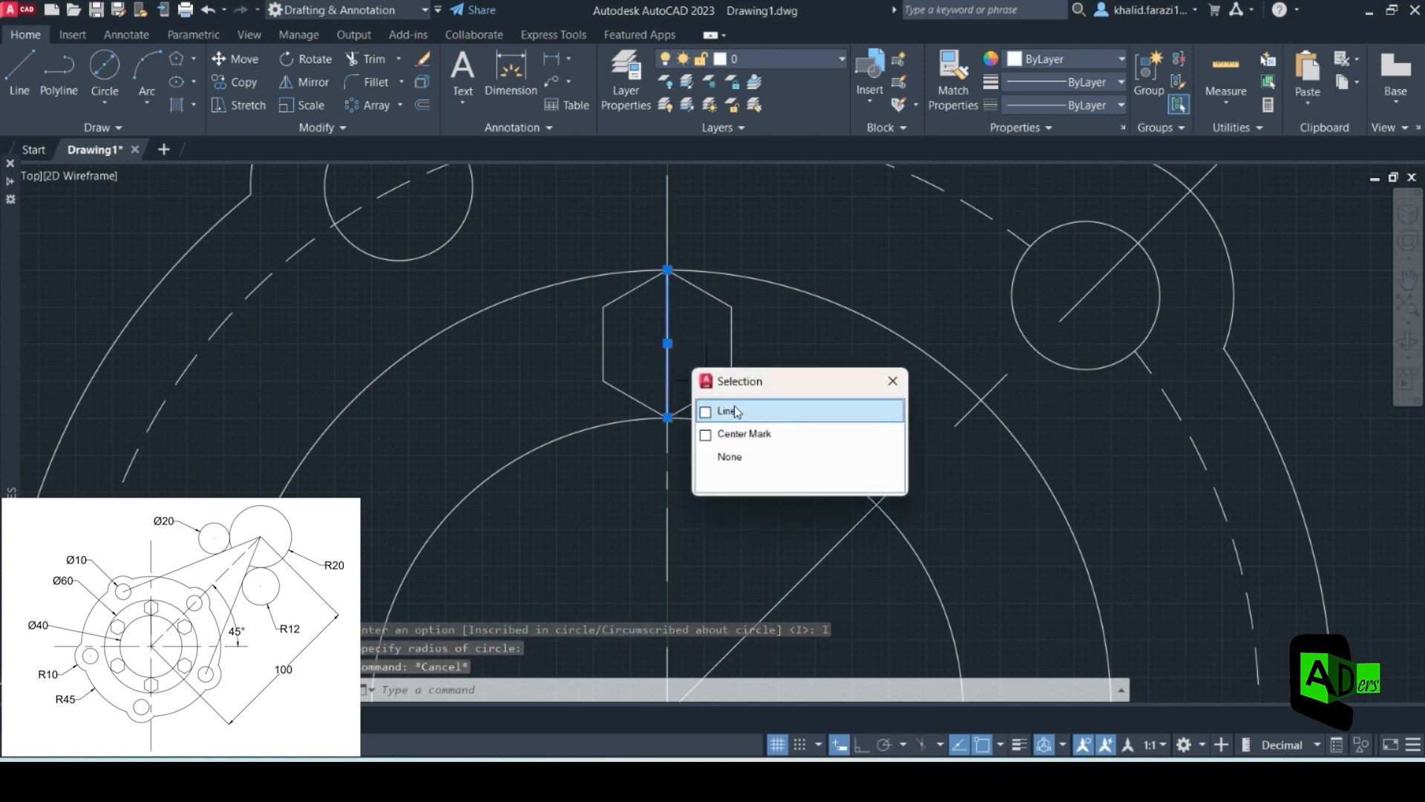
click(736, 411)
key(Delete)
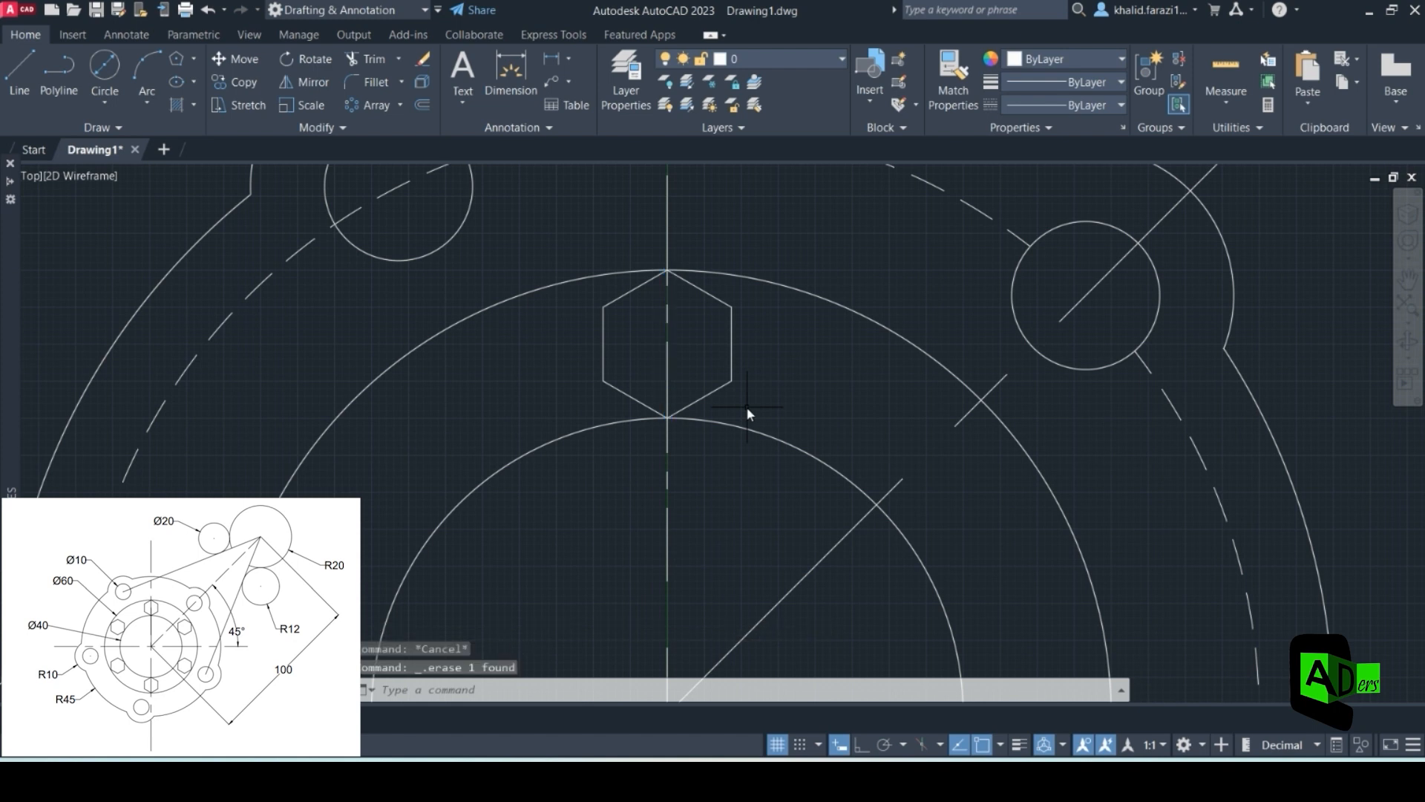
- Create a polar array of the hexagon about the flange centre, with 6 items over 360 degrees
scroll(743, 452, down, 5)
scroll(799, 419, up, 1)
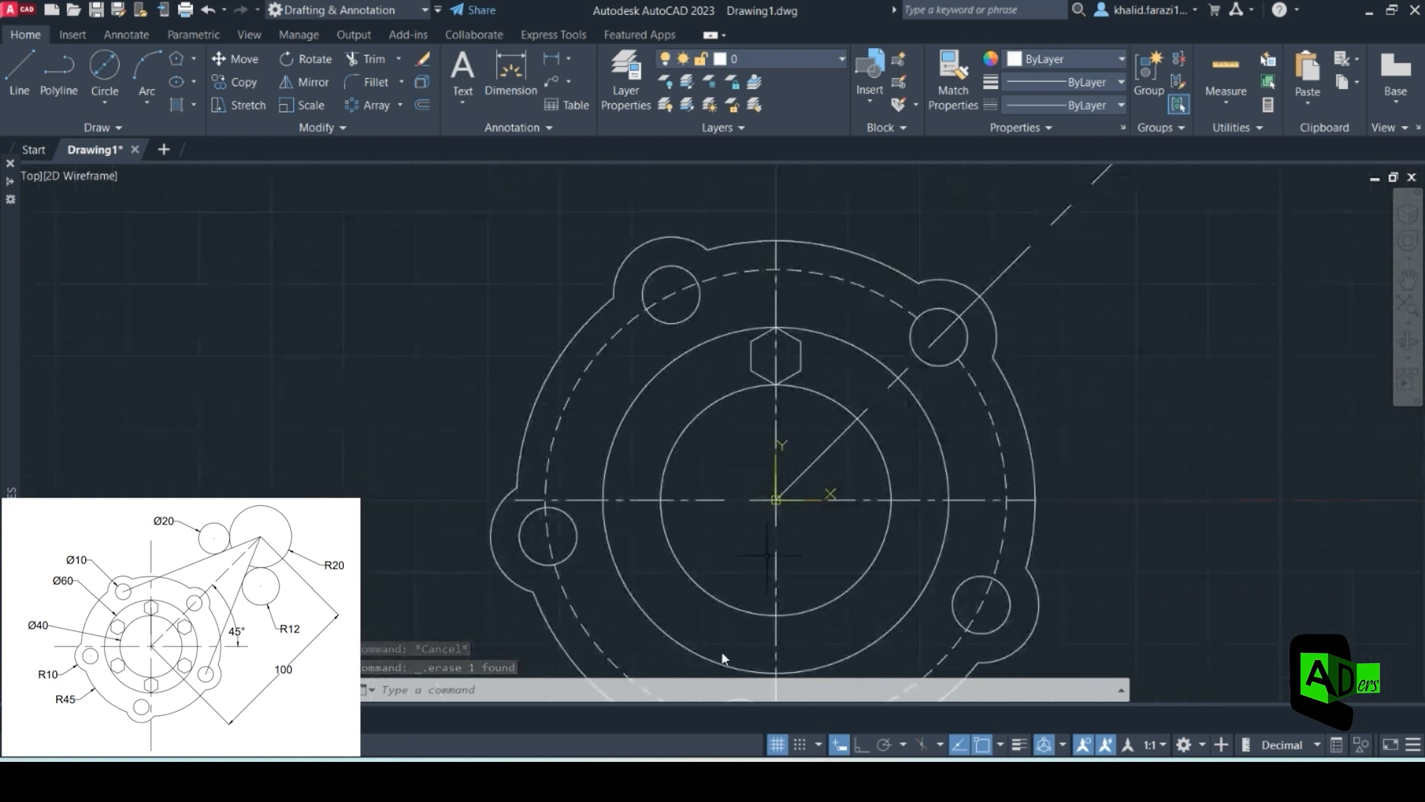
key(alt+Tab)
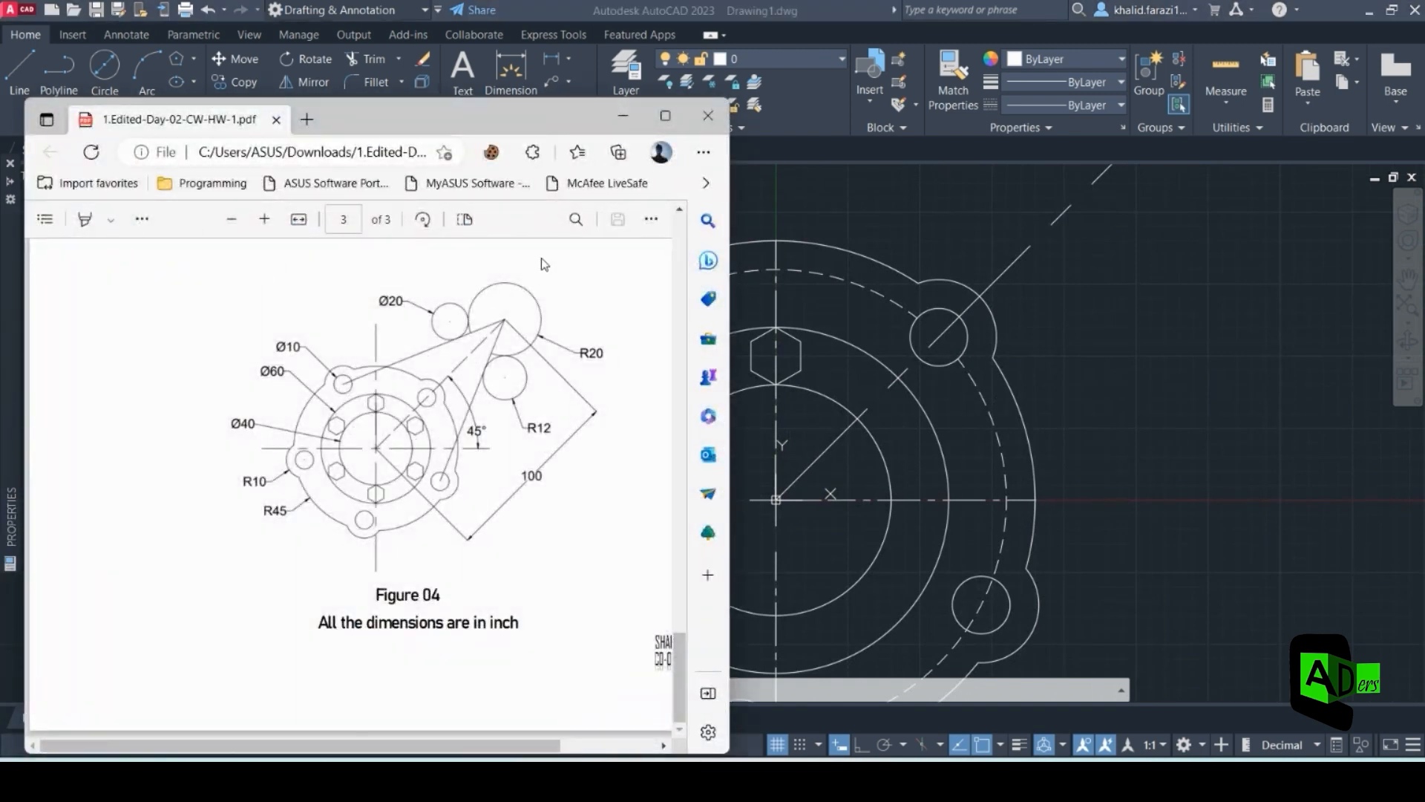
click(636, 125)
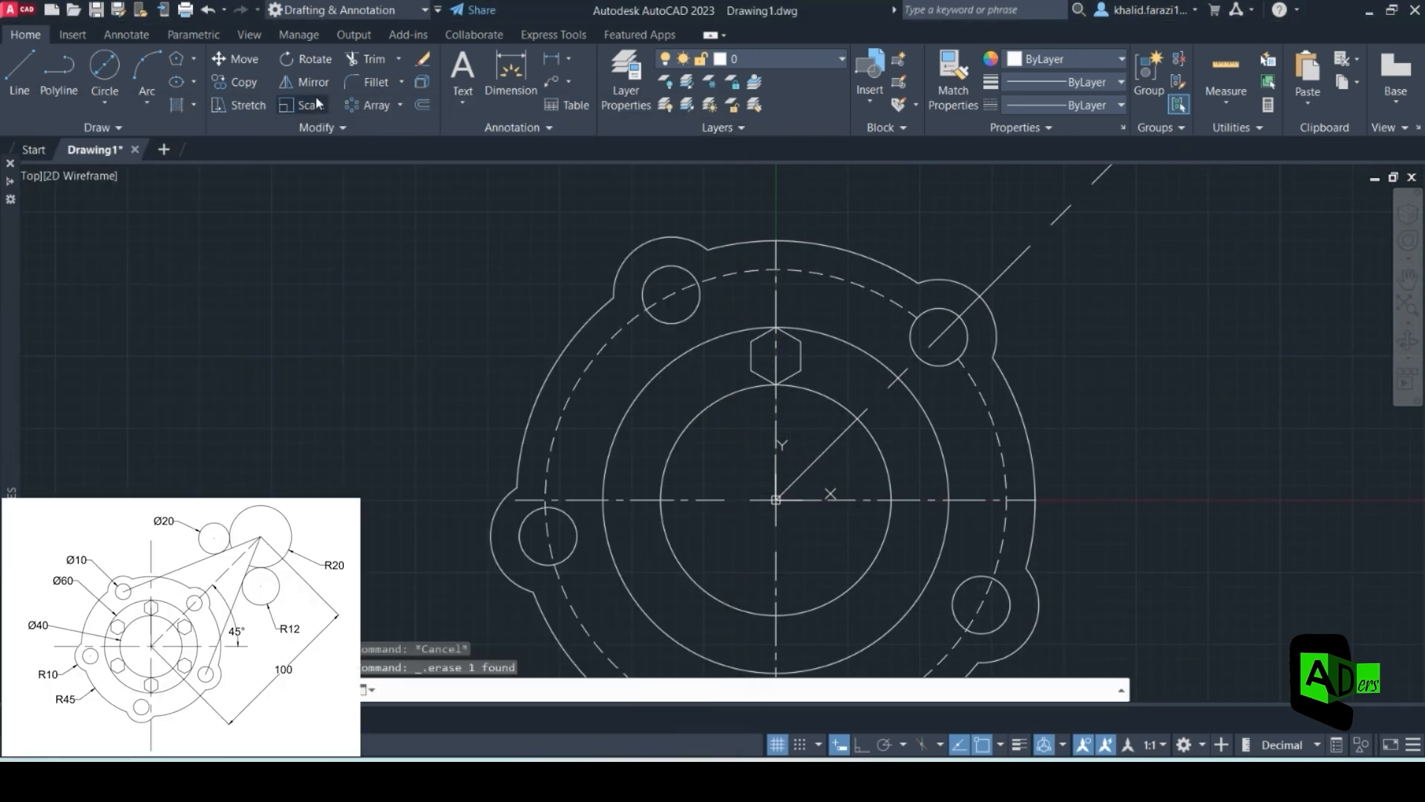
click(373, 105)
click(754, 363)
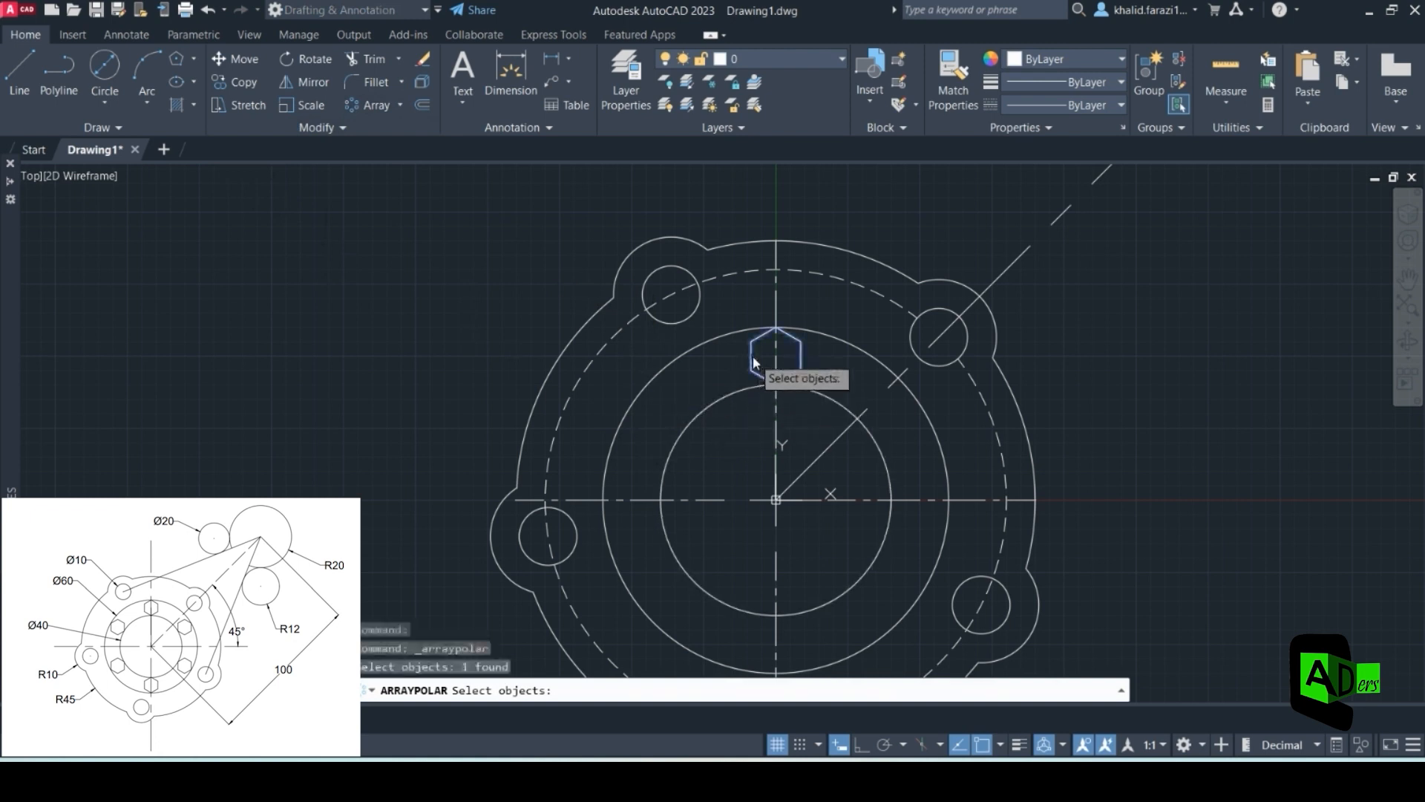
key(Return)
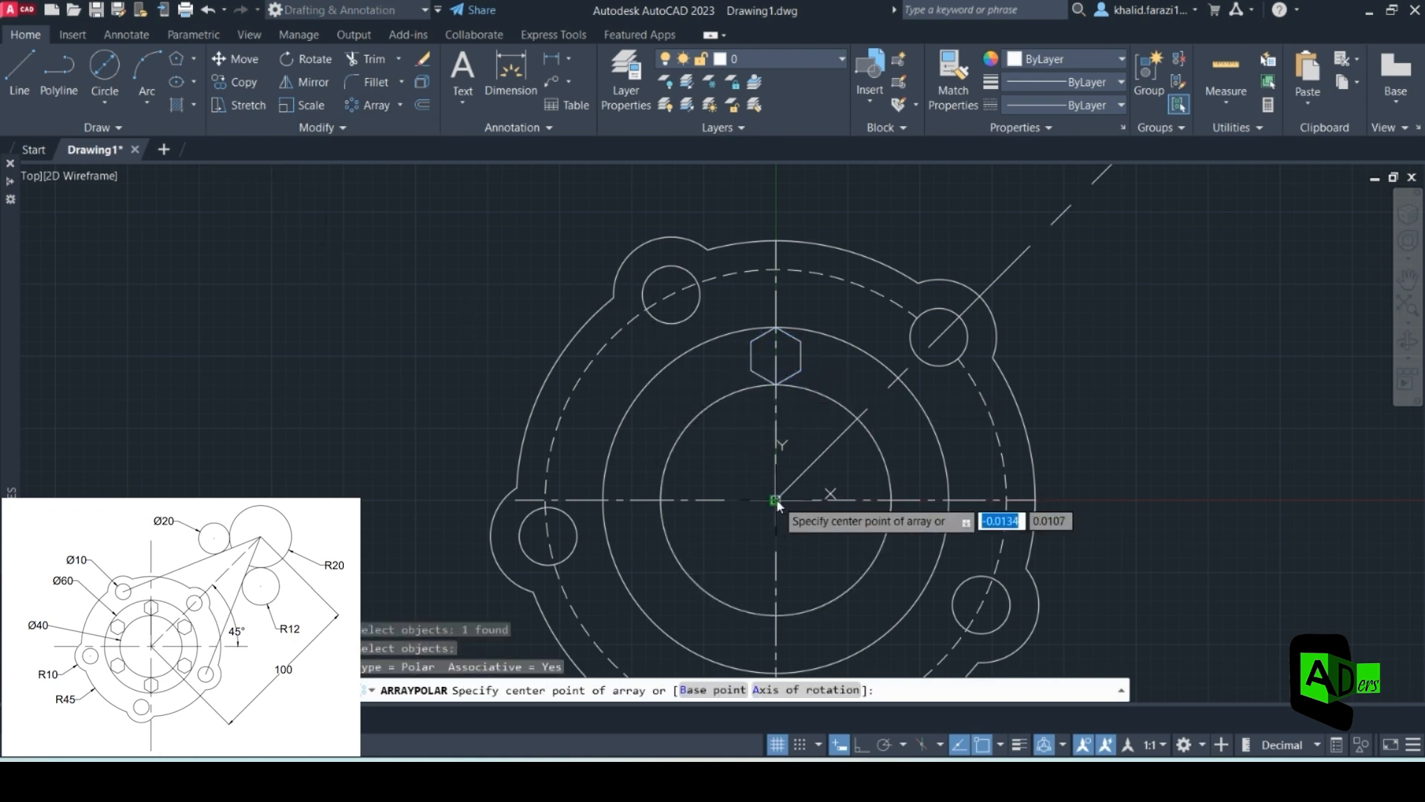
click(775, 499)
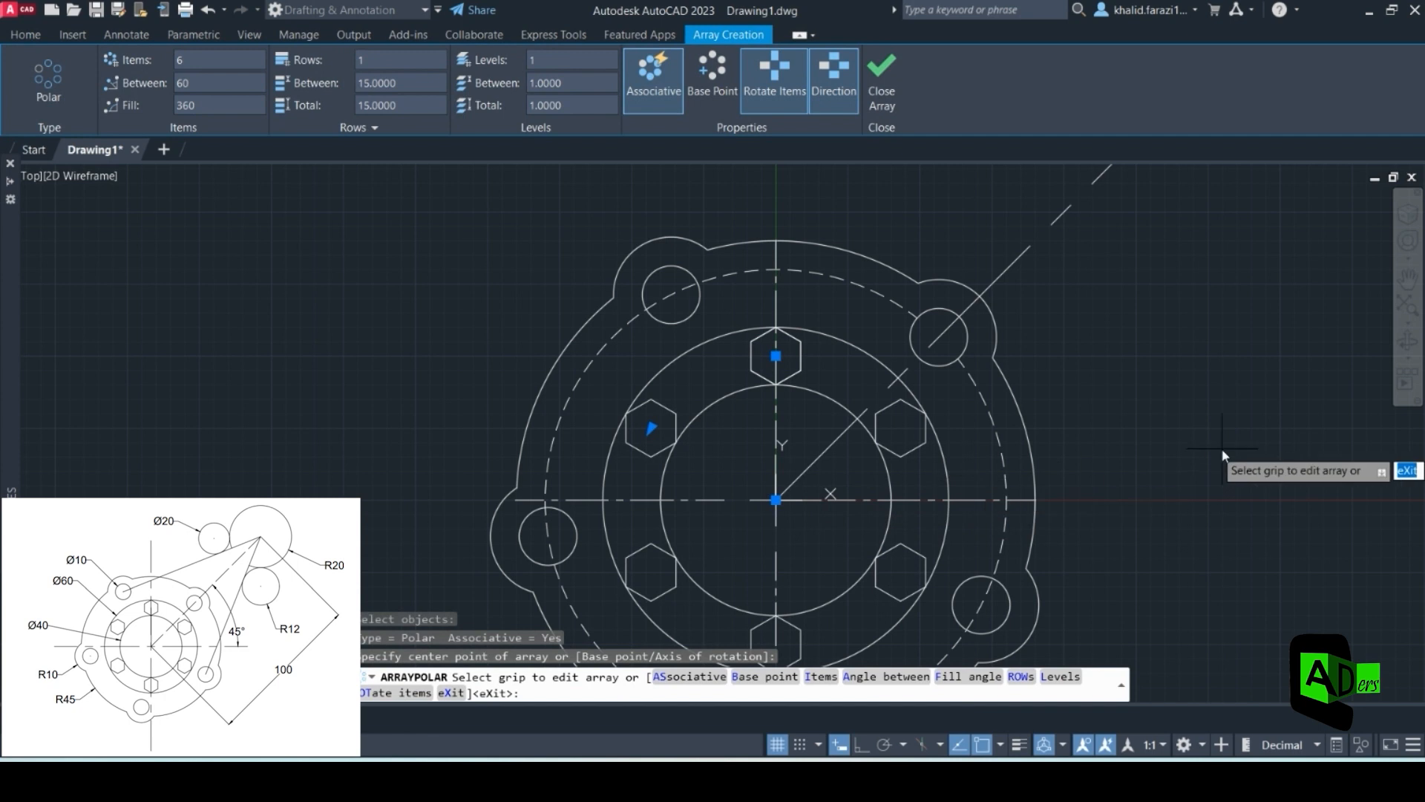
key(Return)
- Erase the dashed circle running through the lug hole centres
scroll(891, 457, down, 2)
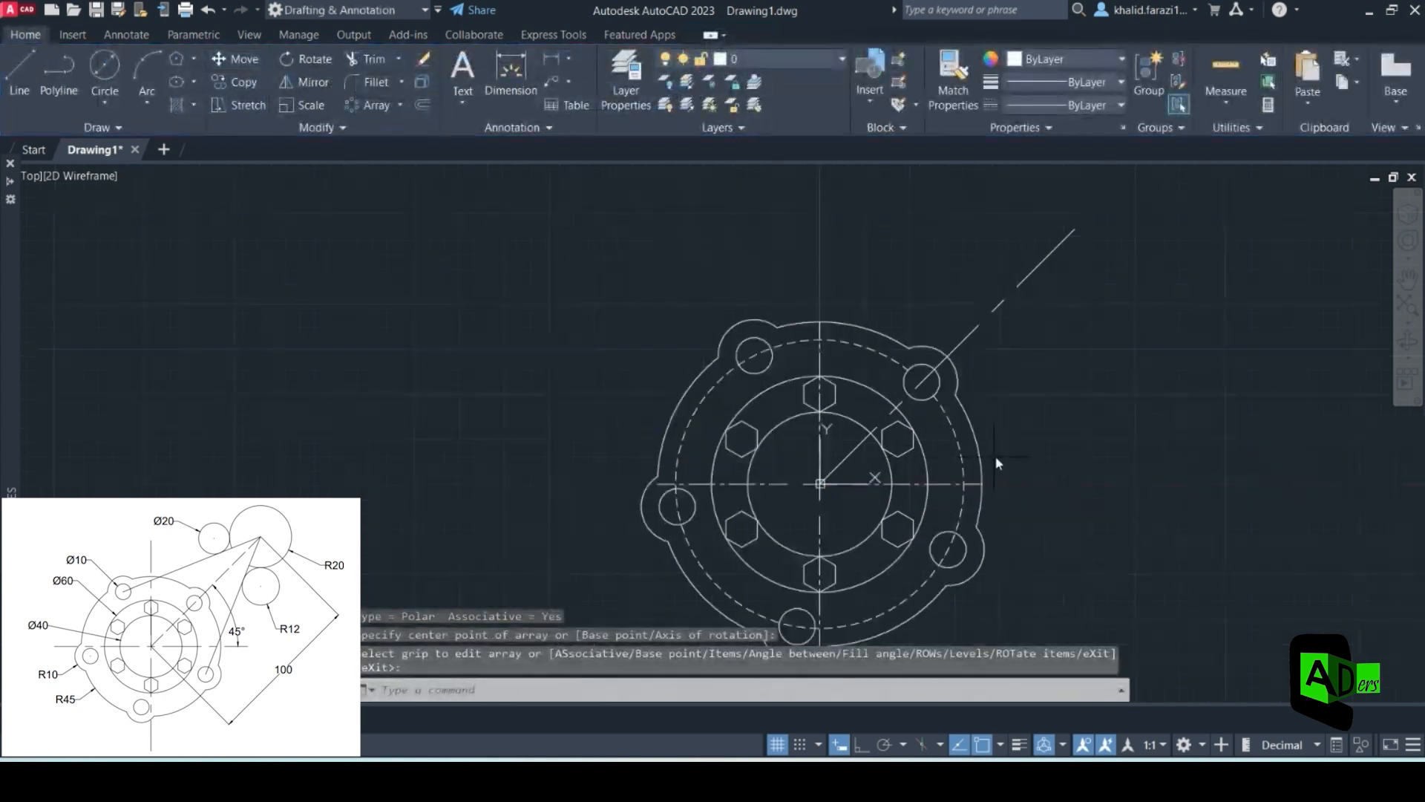
middle_drag(1053, 452, 1024, 431)
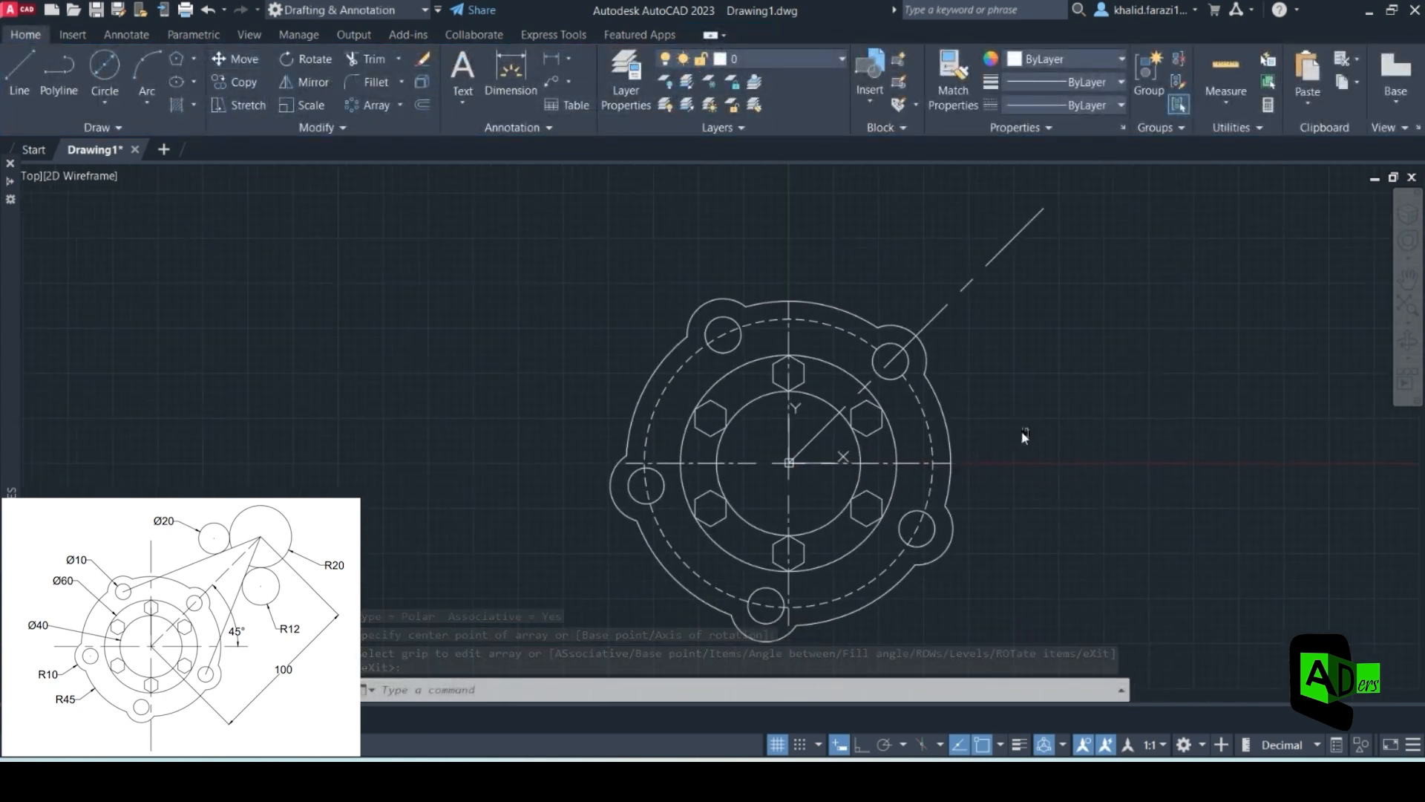
click(927, 424)
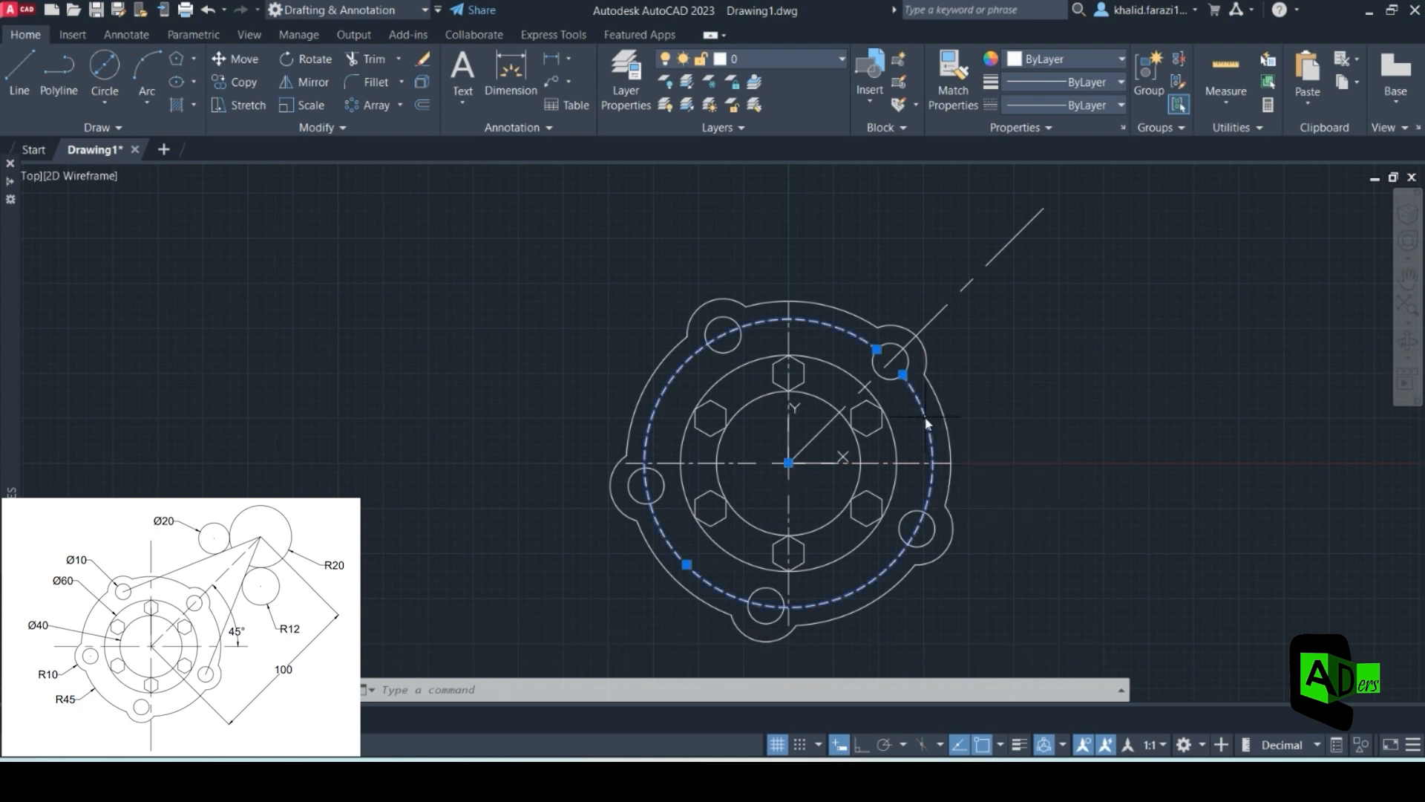
key(Delete)
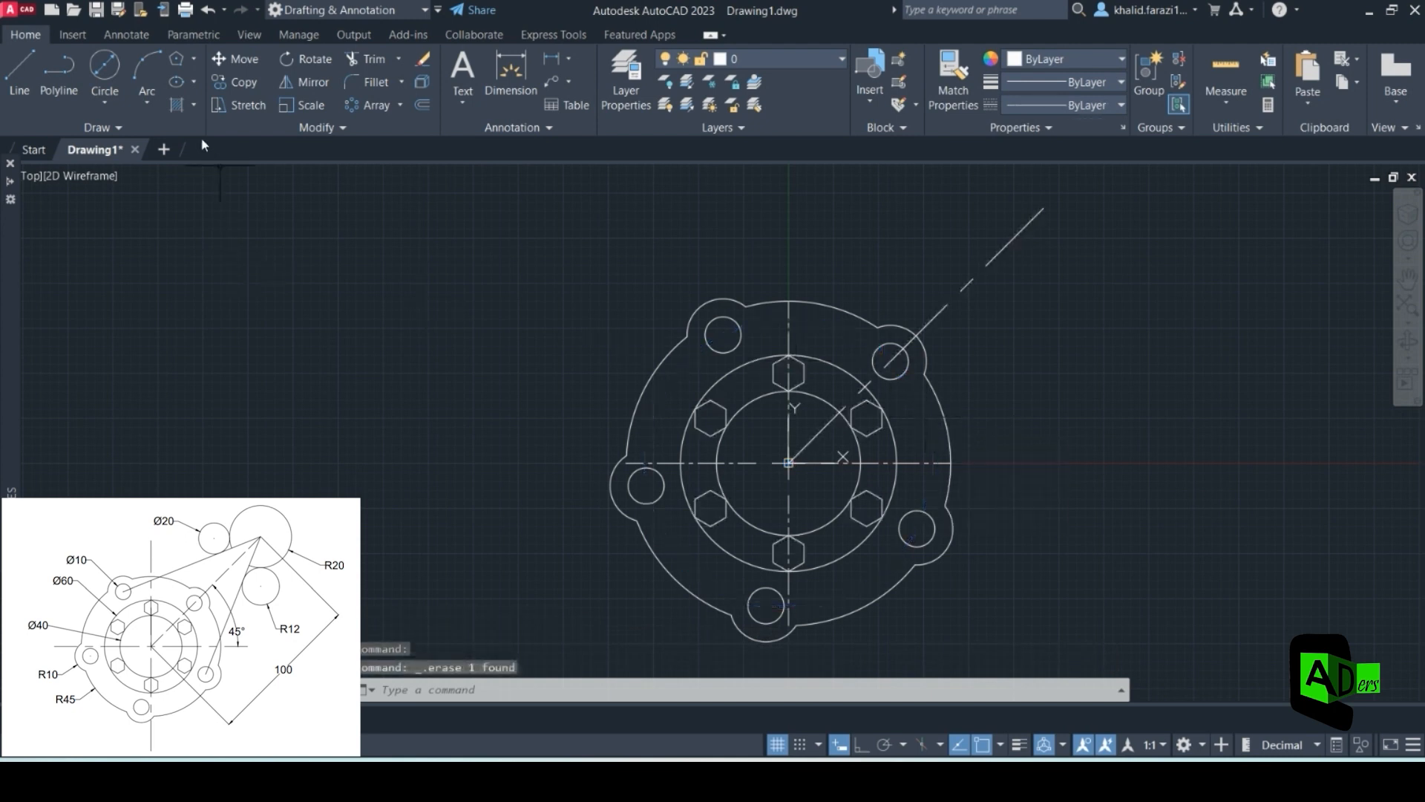
drag(202, 128, 202, 141)
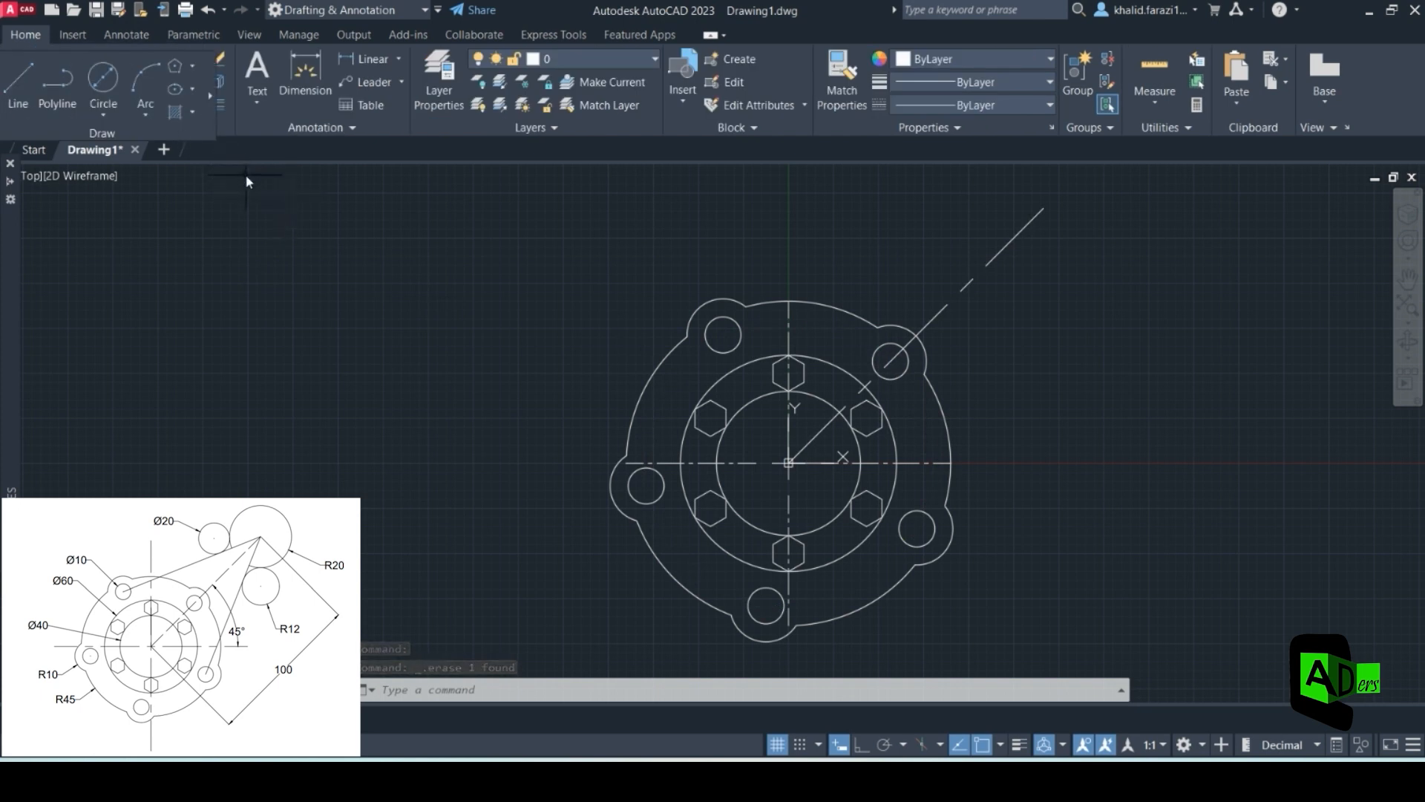
key(ctrl+z)
key(ctrl+y)
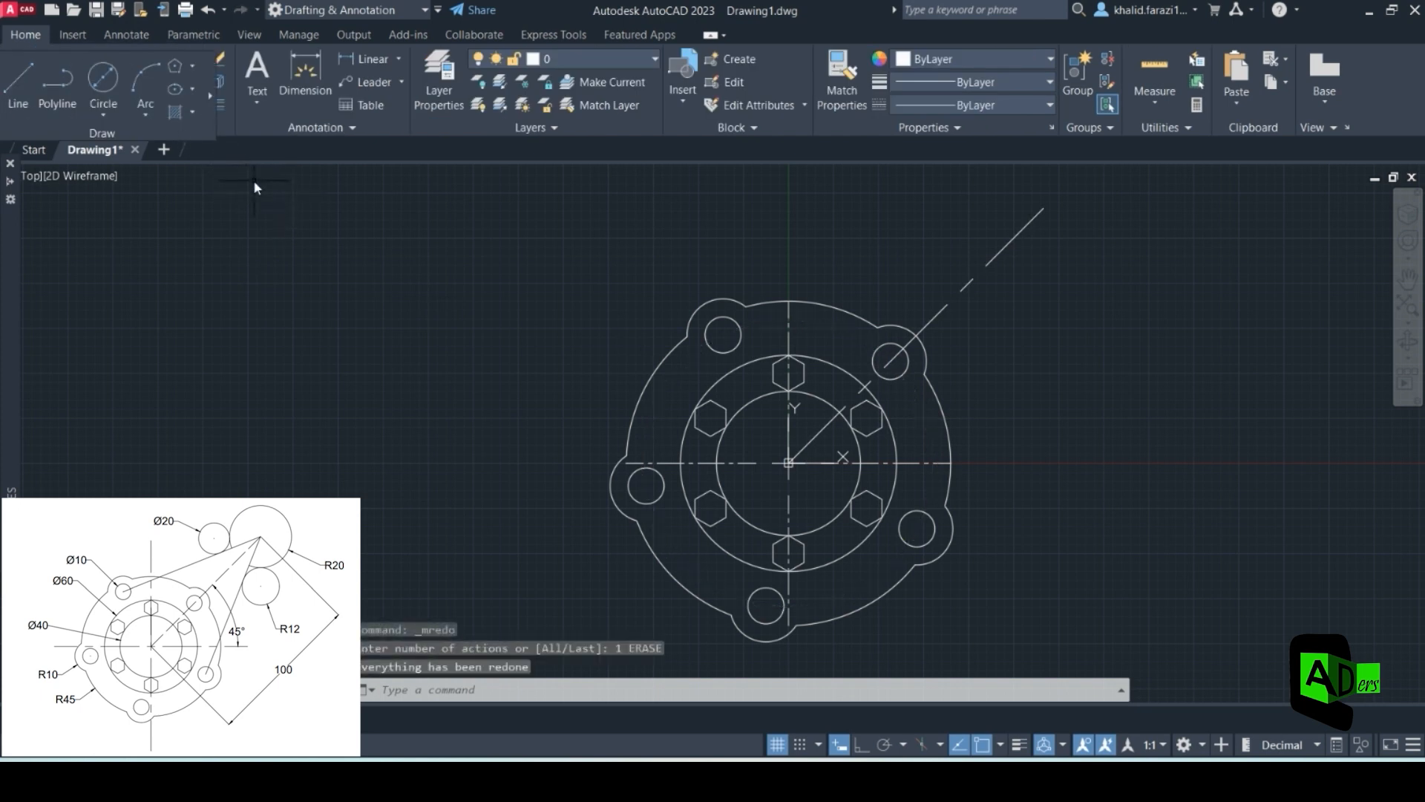
- Check Figure 04 in the reference PDF and draw a circle of radius 20 centred on the outer end of the 45-degree centre line
click(724, 780)
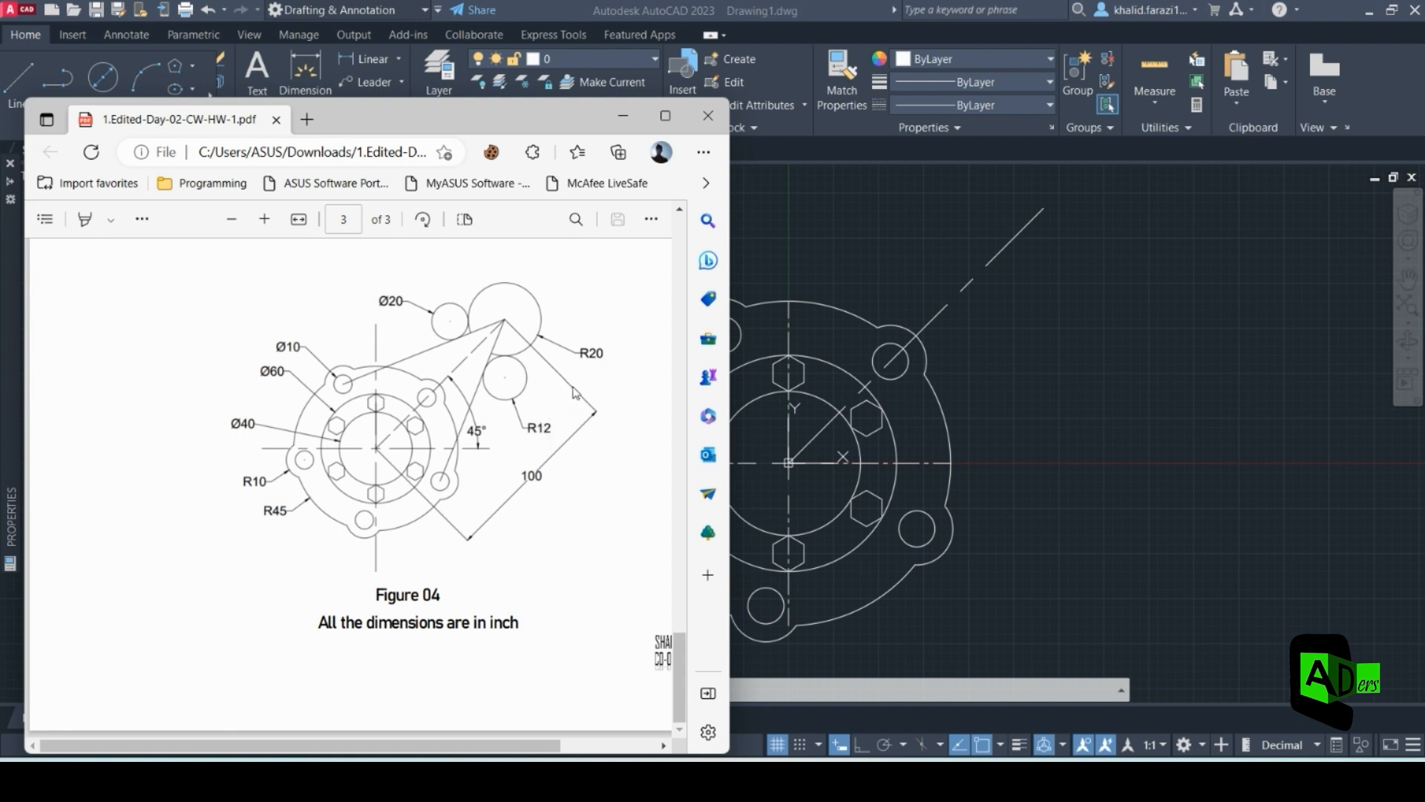
click(621, 123)
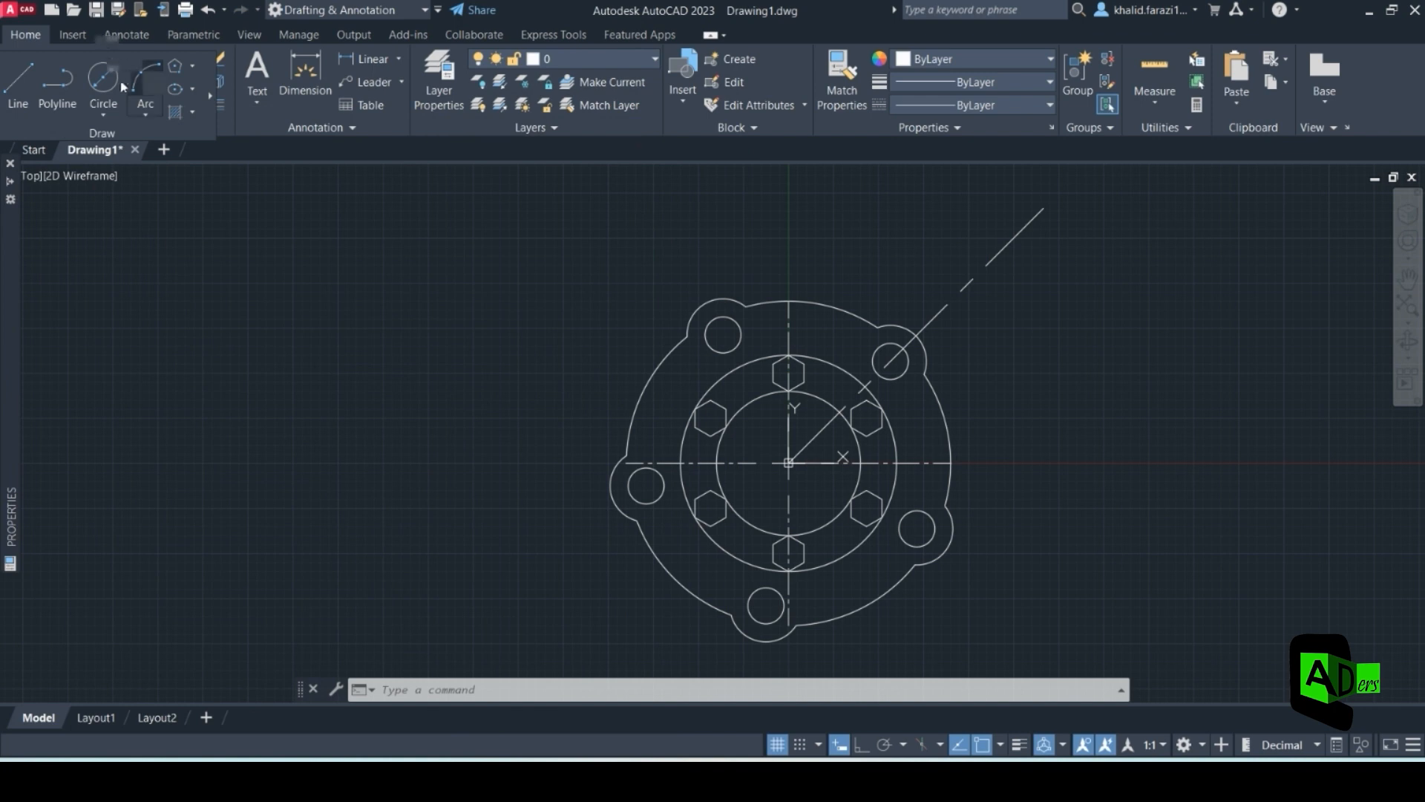
click(103, 111)
click(132, 141)
scroll(1031, 244, down, 2)
scroll(1031, 243, up, 4)
click(989, 315)
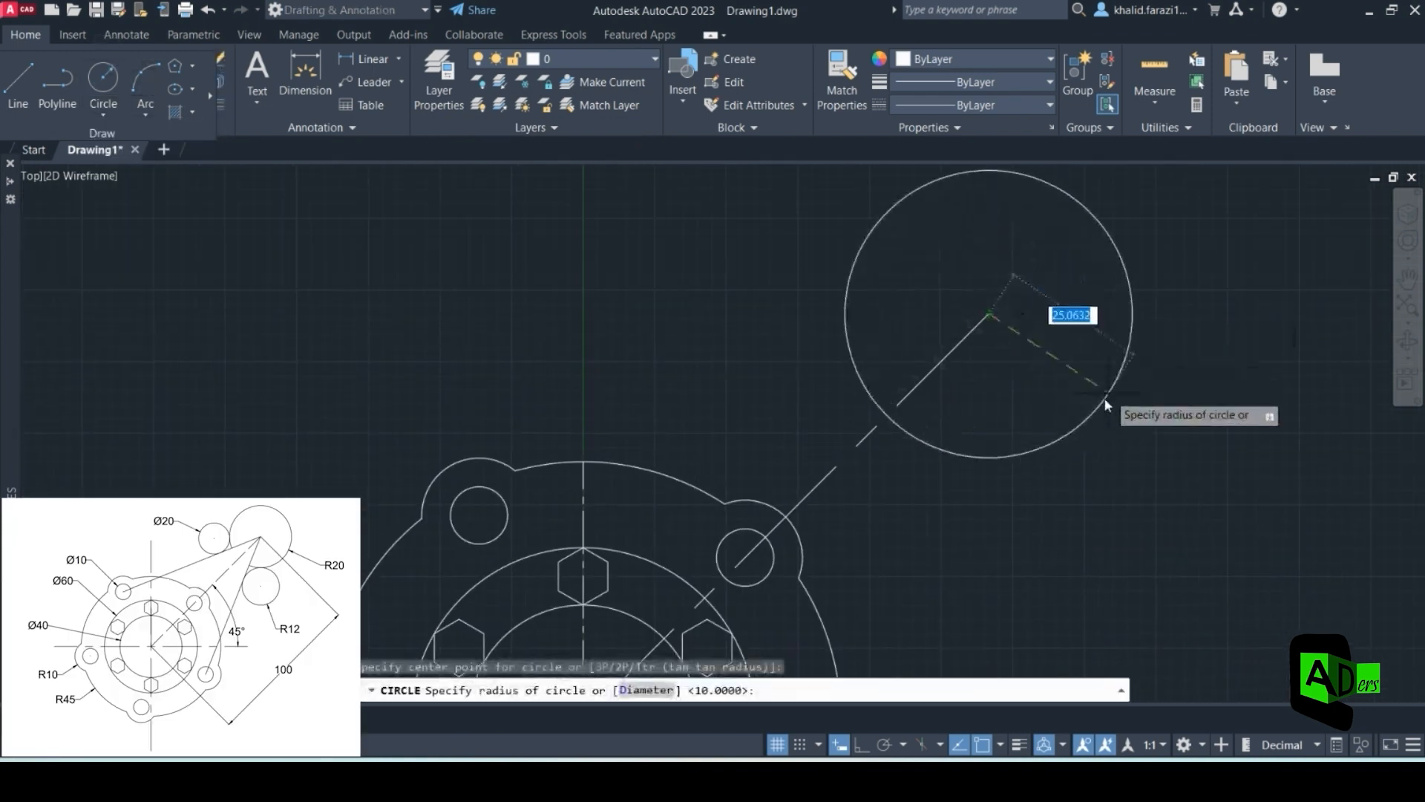
text(20)
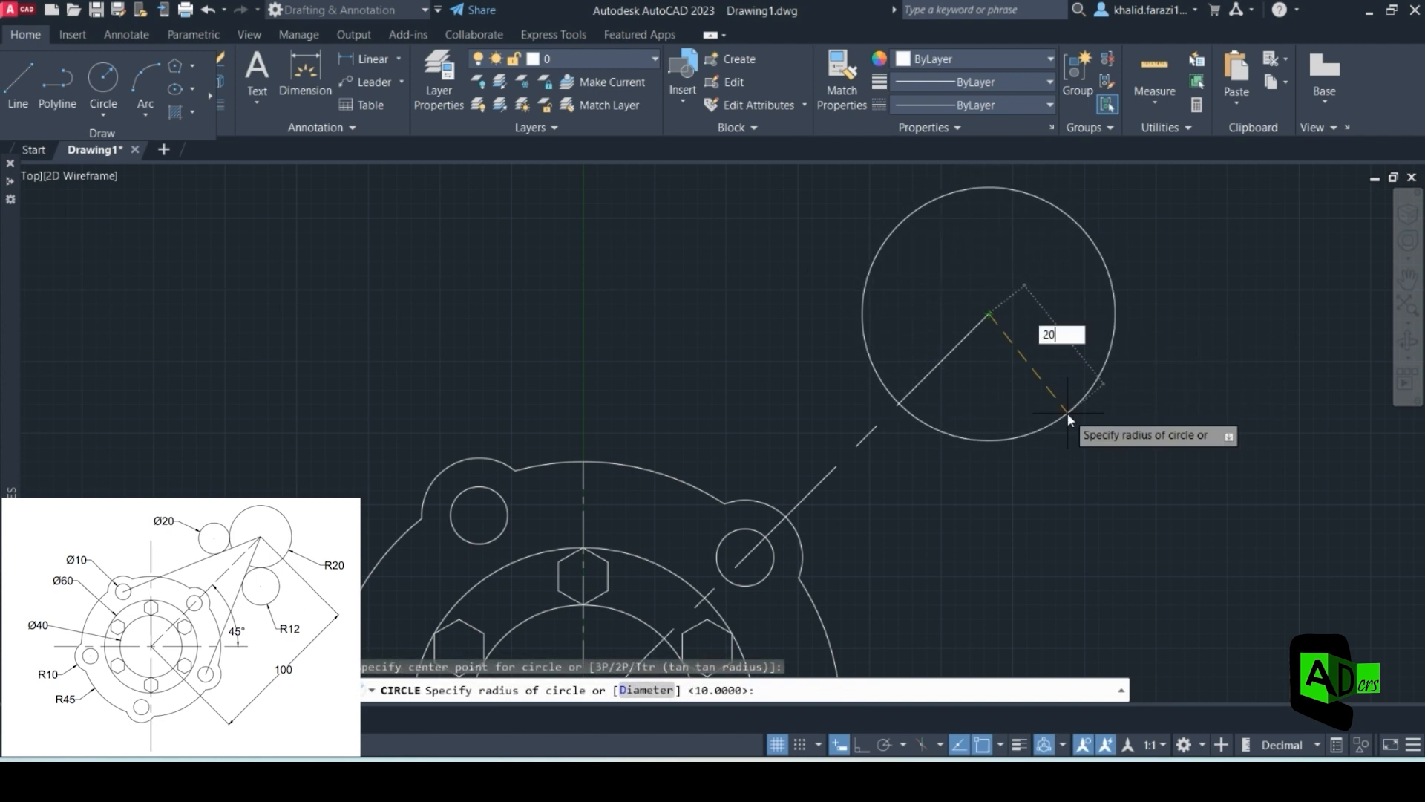
key(Return)
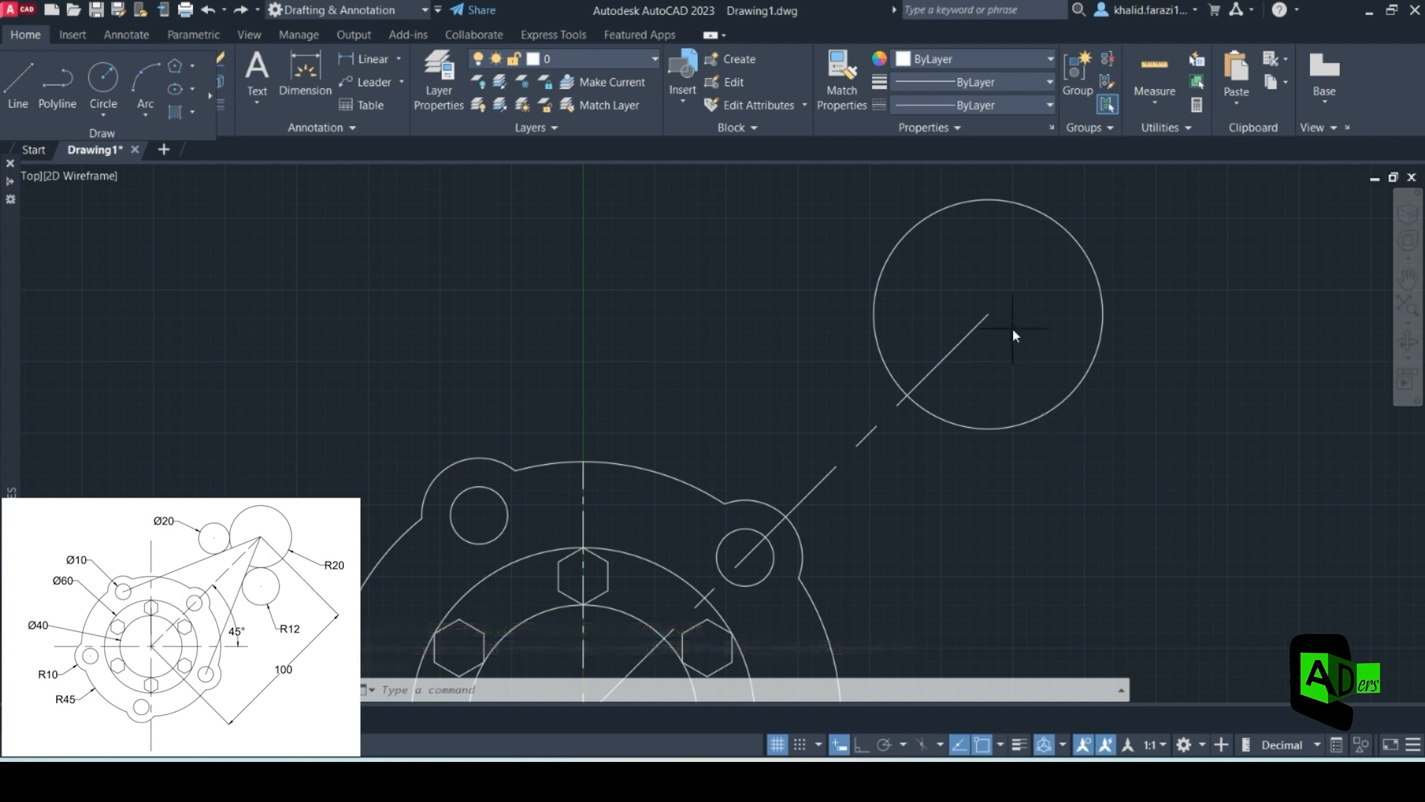
- Draw a line from the radius 20 circle's centre to the centre of the upper-left lug hole
scroll(1014, 332, down, 2)
middle_drag(1018, 449, 1032, 414)
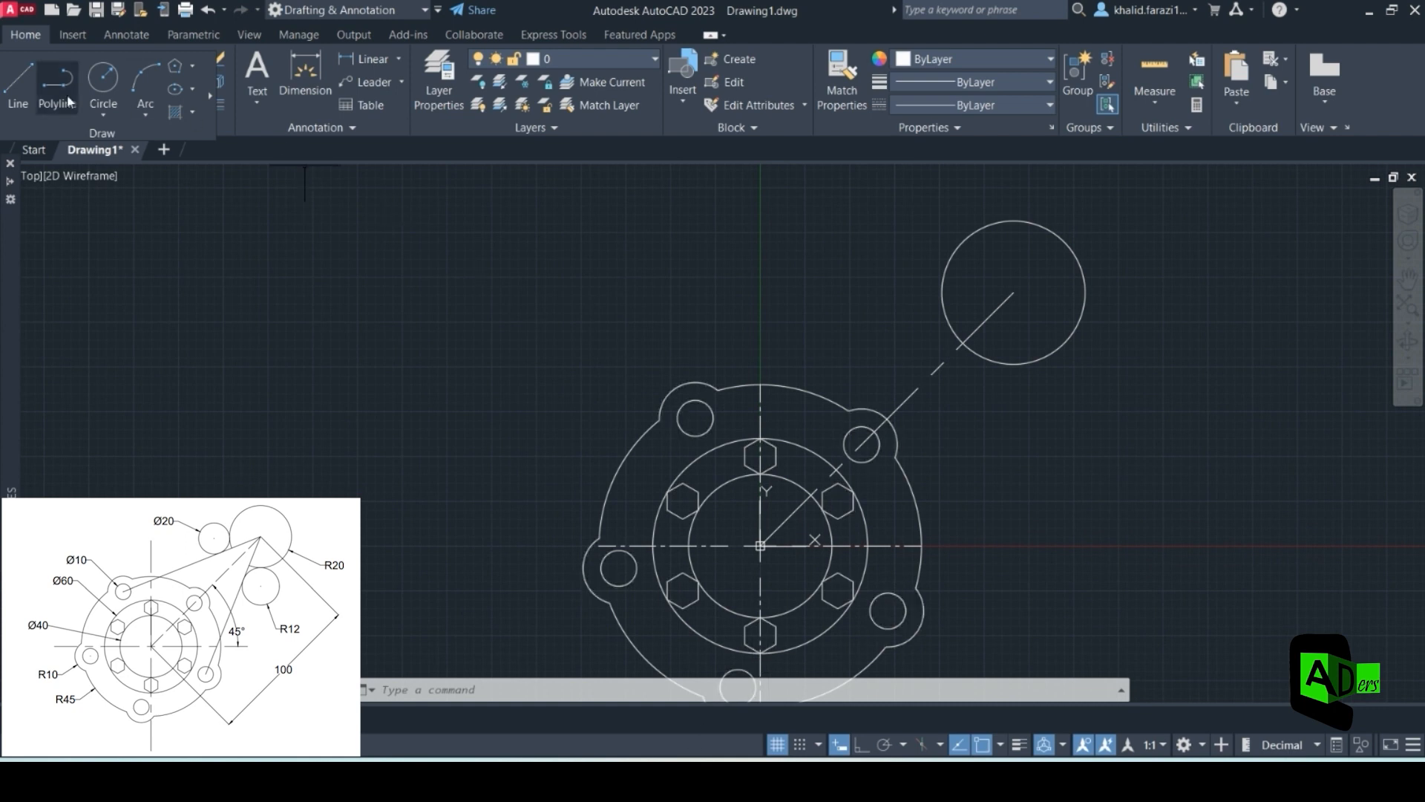
click(18, 81)
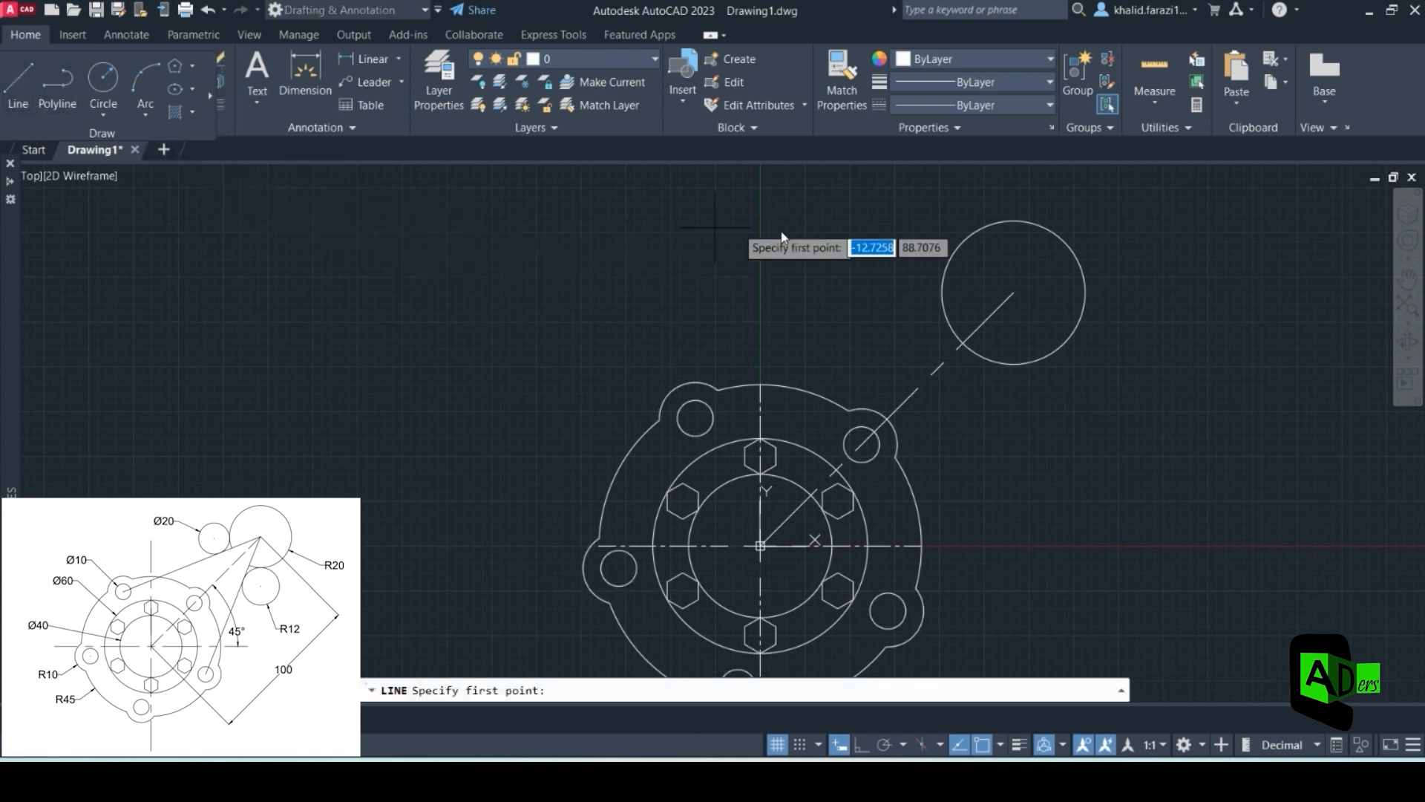
click(1015, 292)
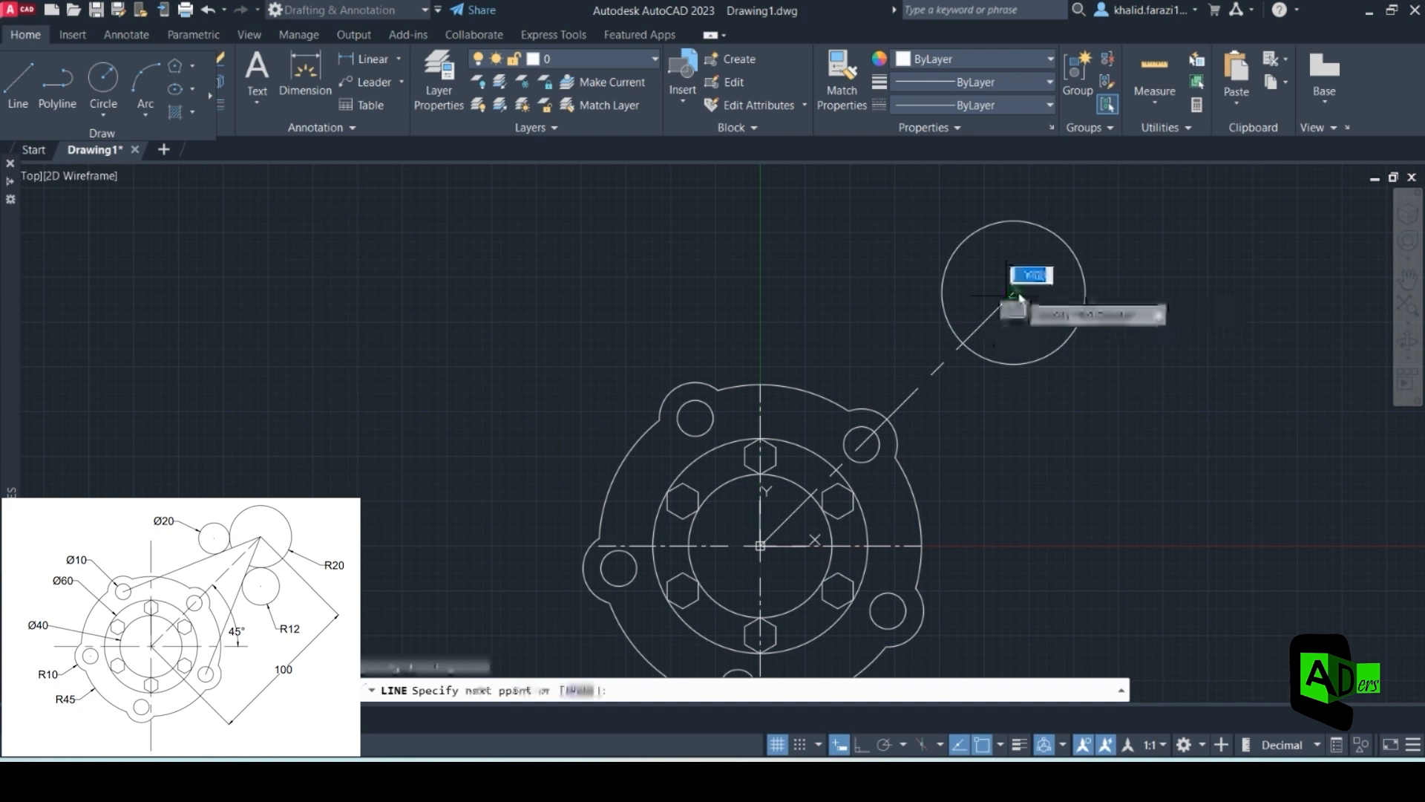
click(699, 420)
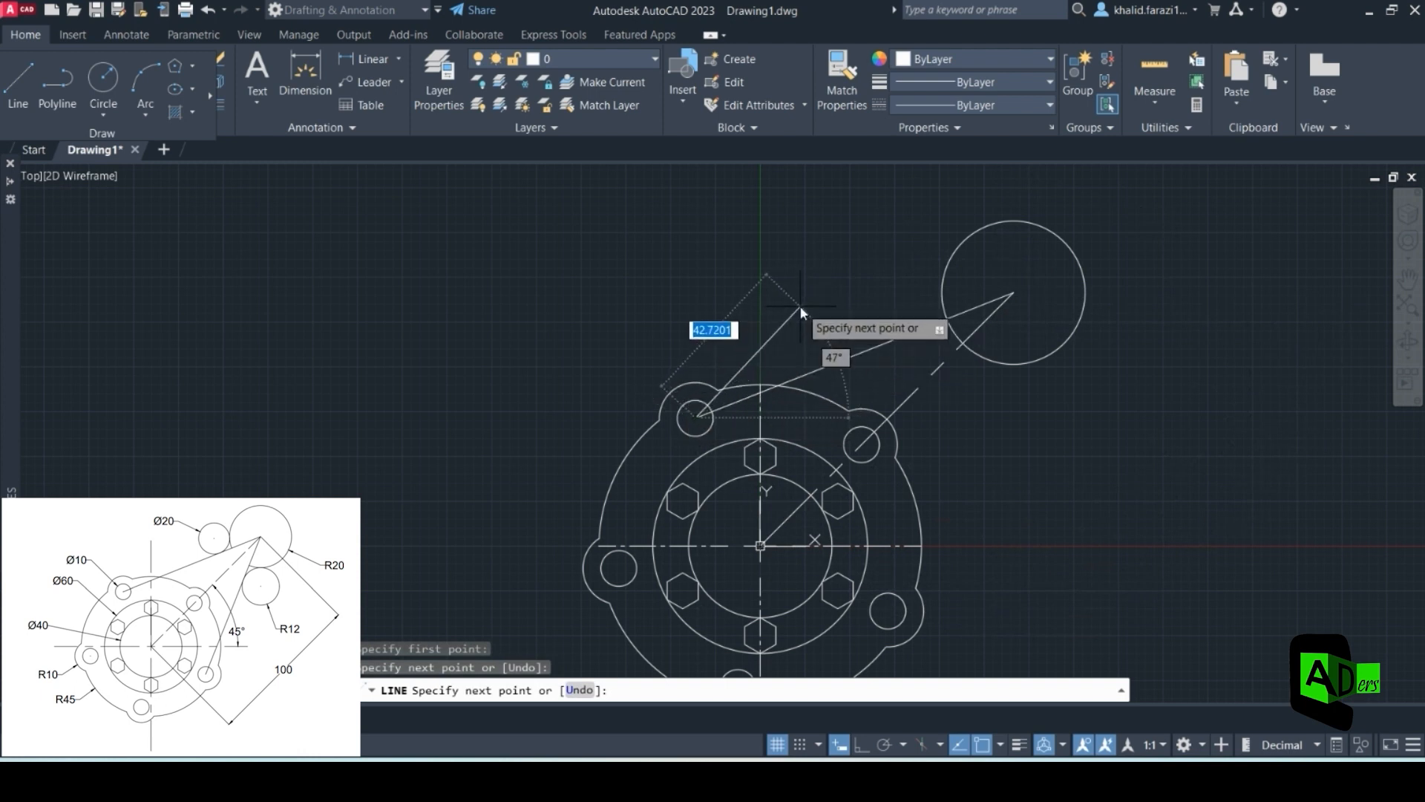
key(Return)
- Draw a line from the radius 20 circle's centre to the centre of the lower-right lug hole
key(Return)
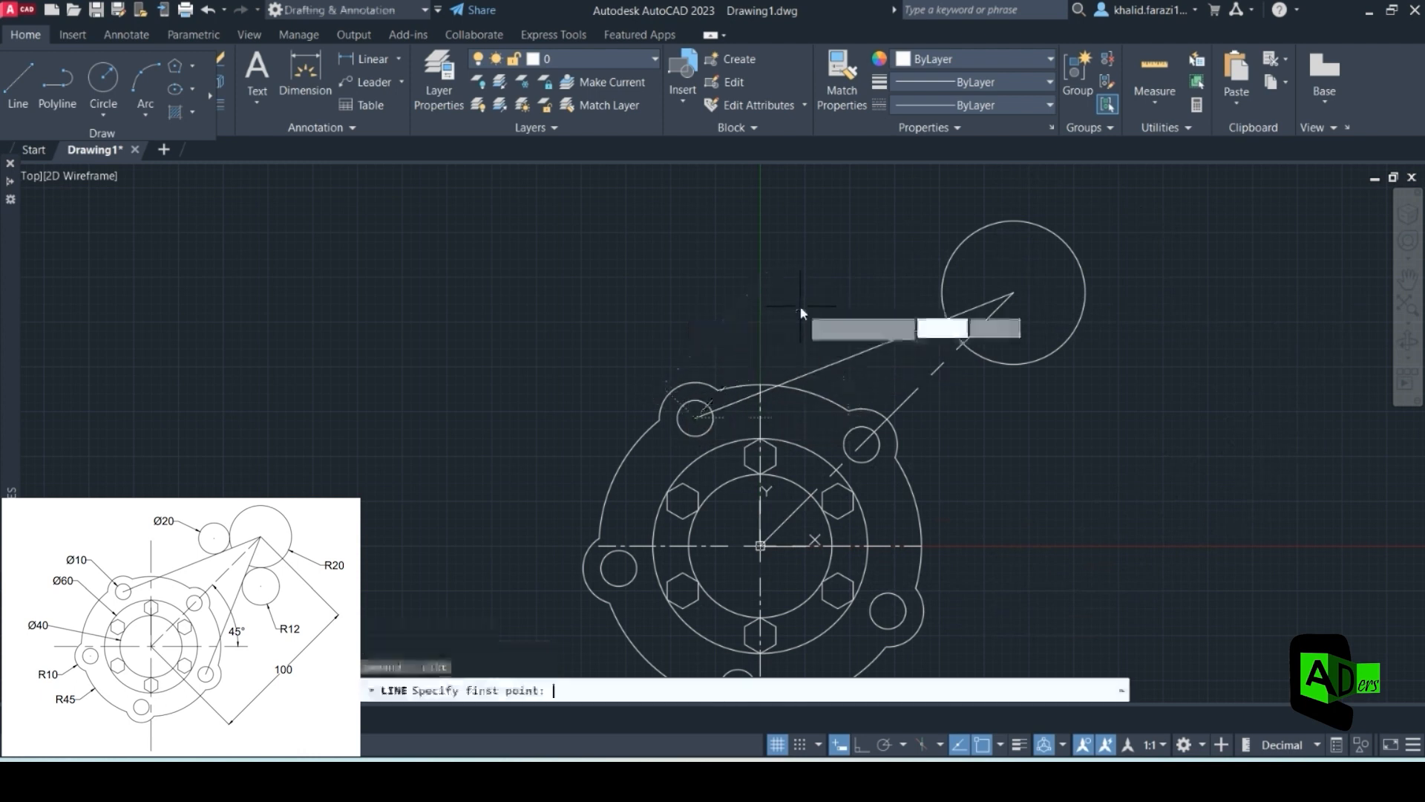
click(1013, 291)
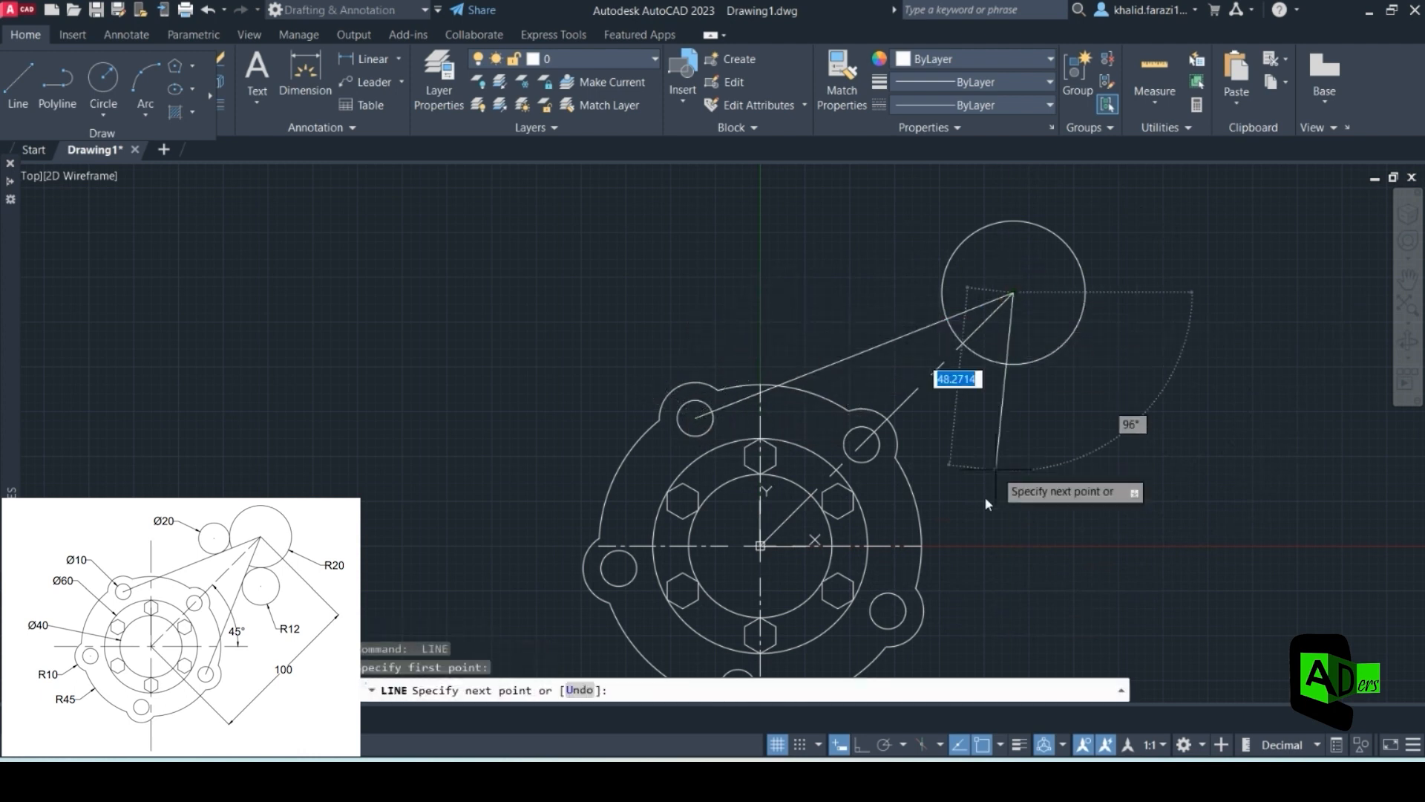
click(890, 613)
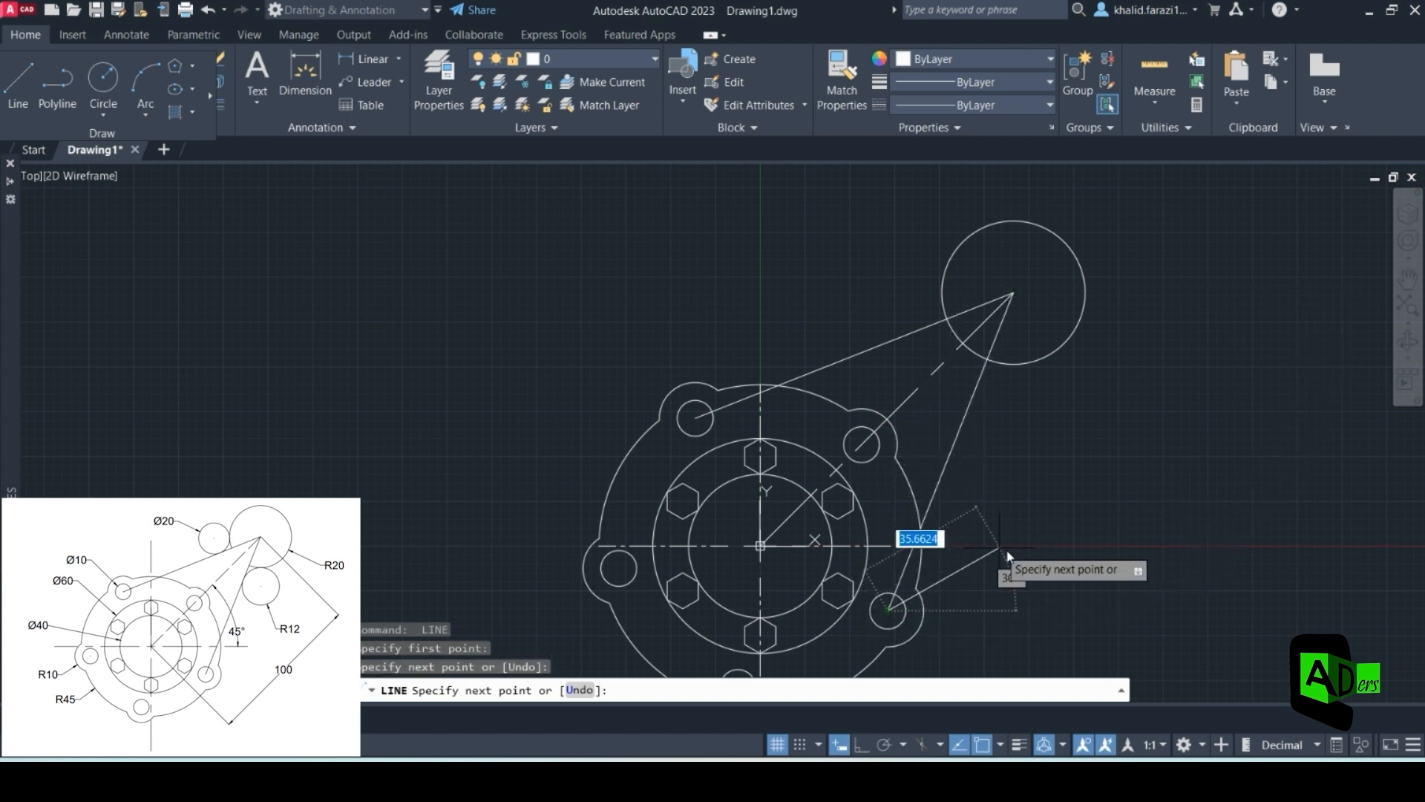
key(Escape)
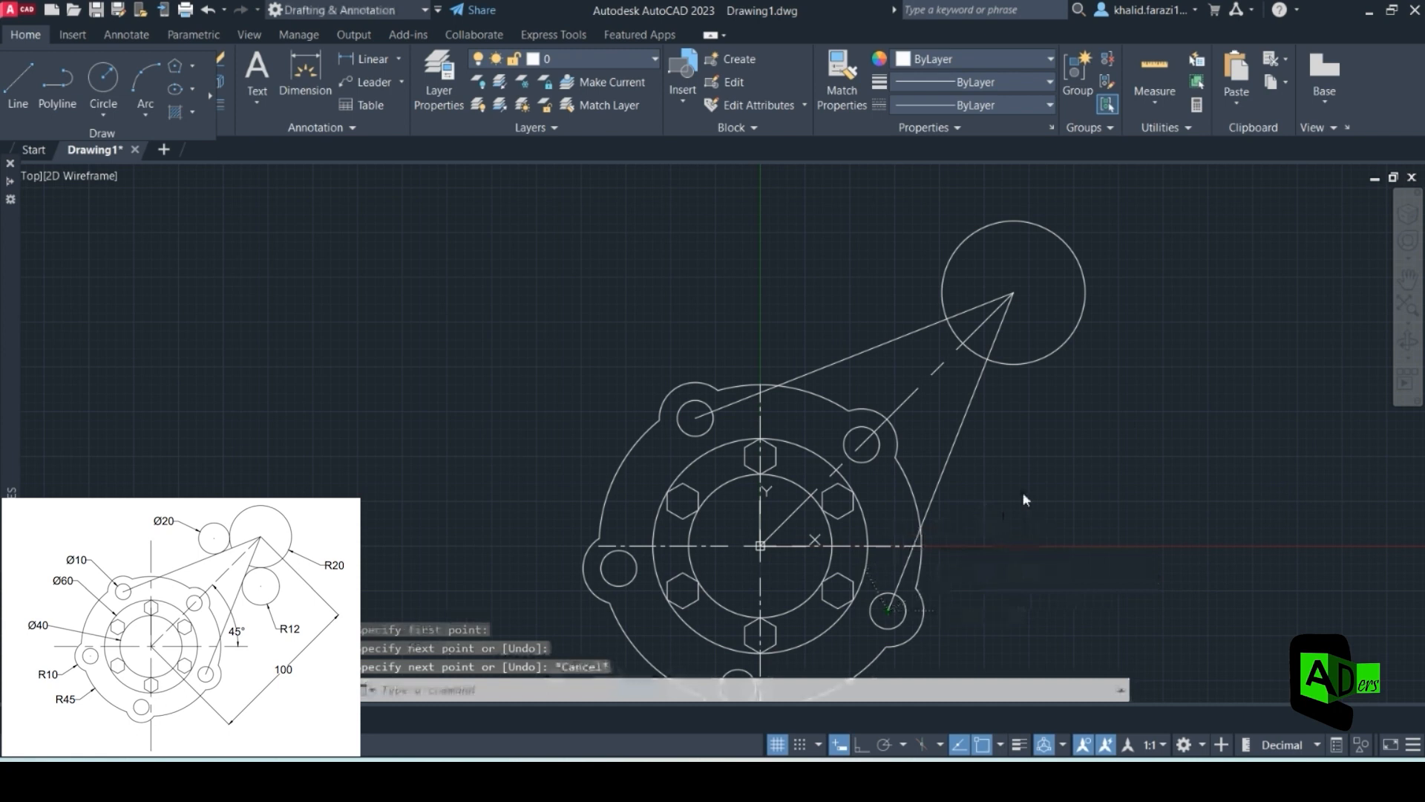
- Following the reference figure, draw a Tan, Tan, Radius circle of radius 12 touching the radius 20 circle and the line to the lower-right lug hole
key(alt+Tab)
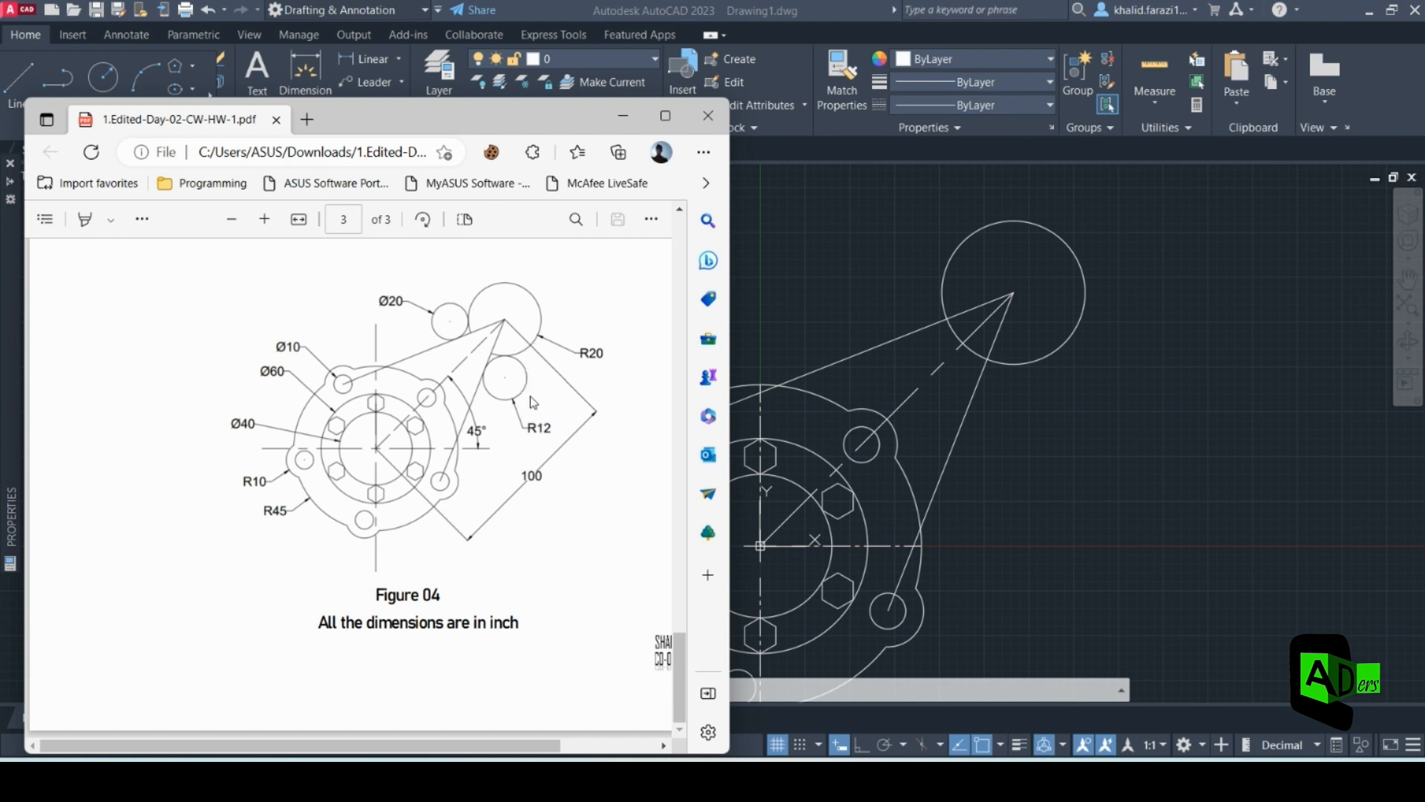
click(623, 116)
click(95, 108)
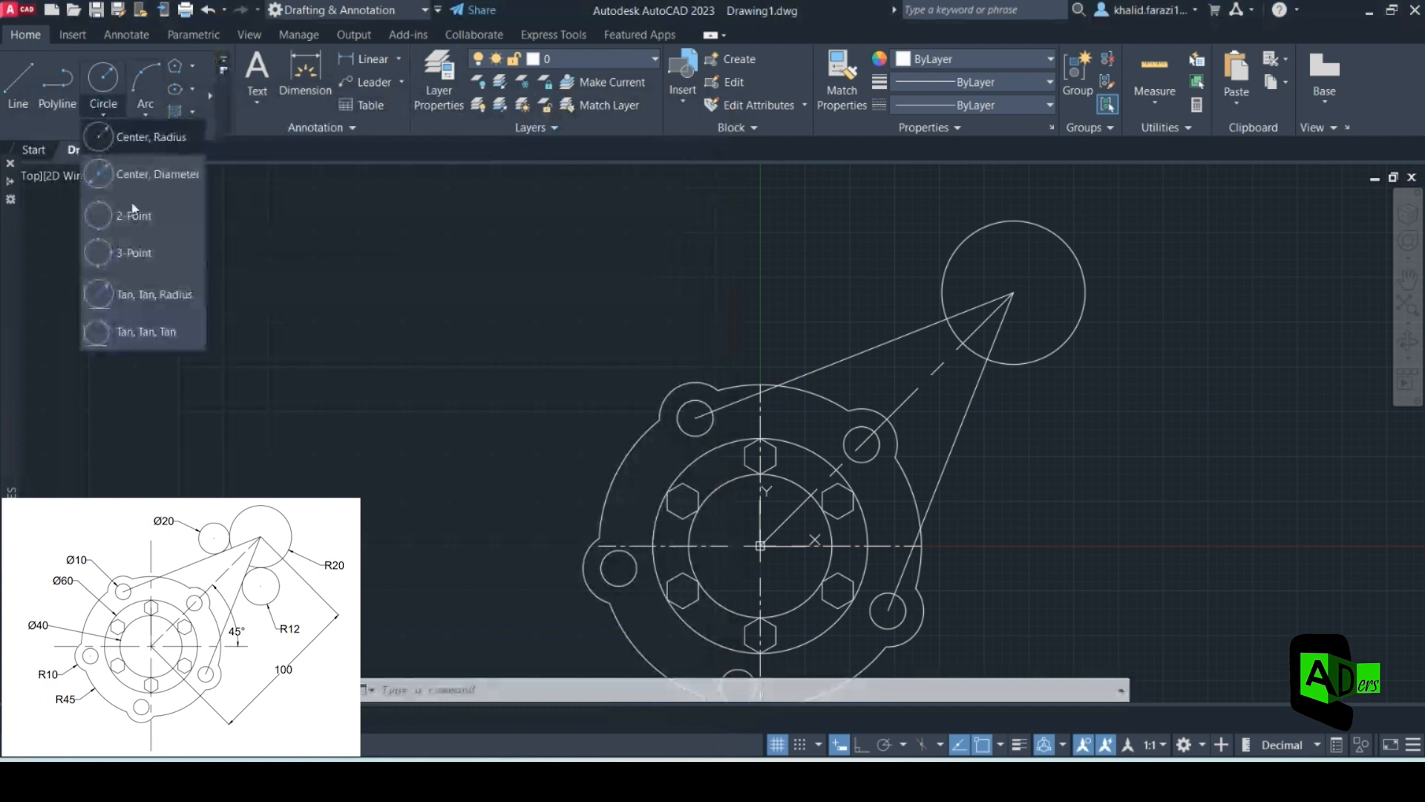
click(155, 294)
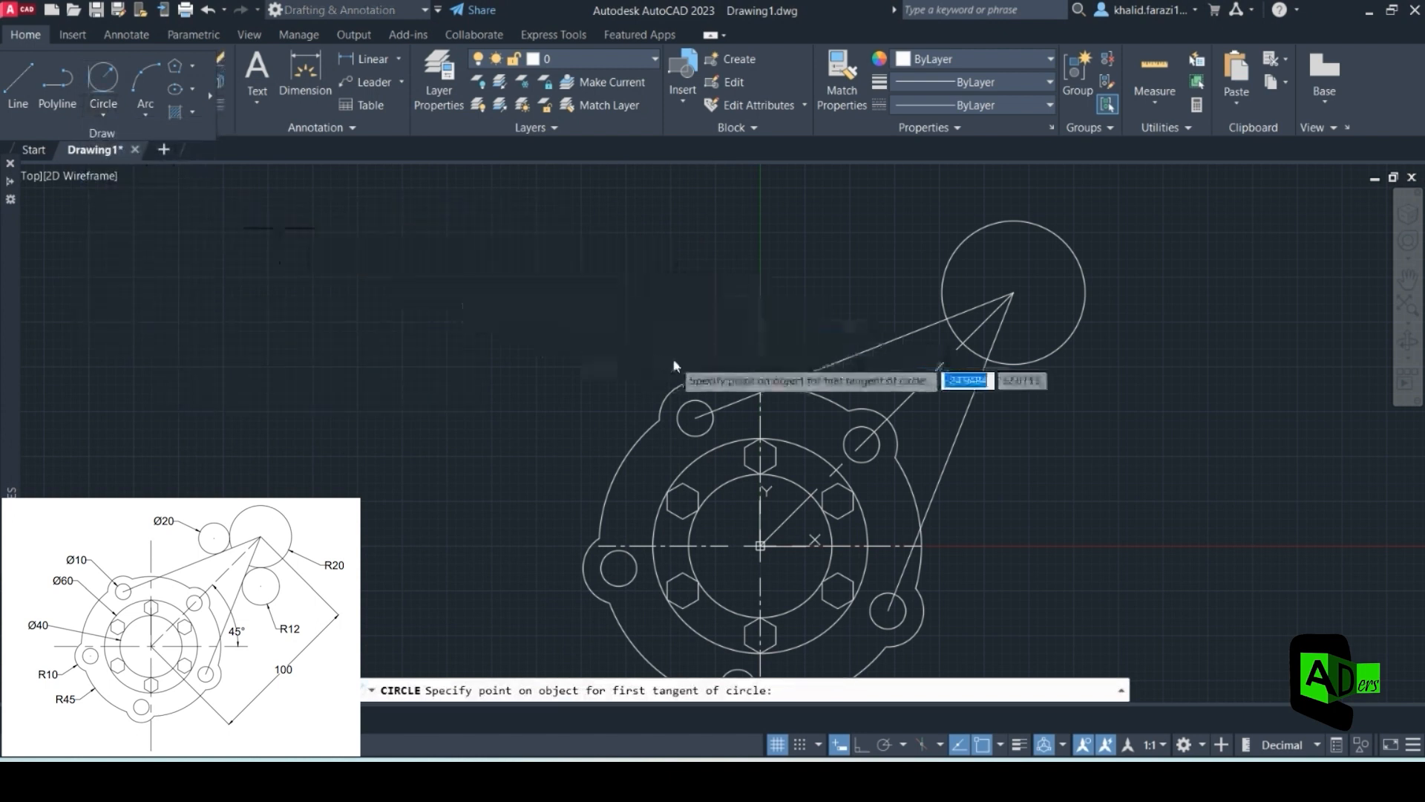
click(1023, 362)
click(969, 402)
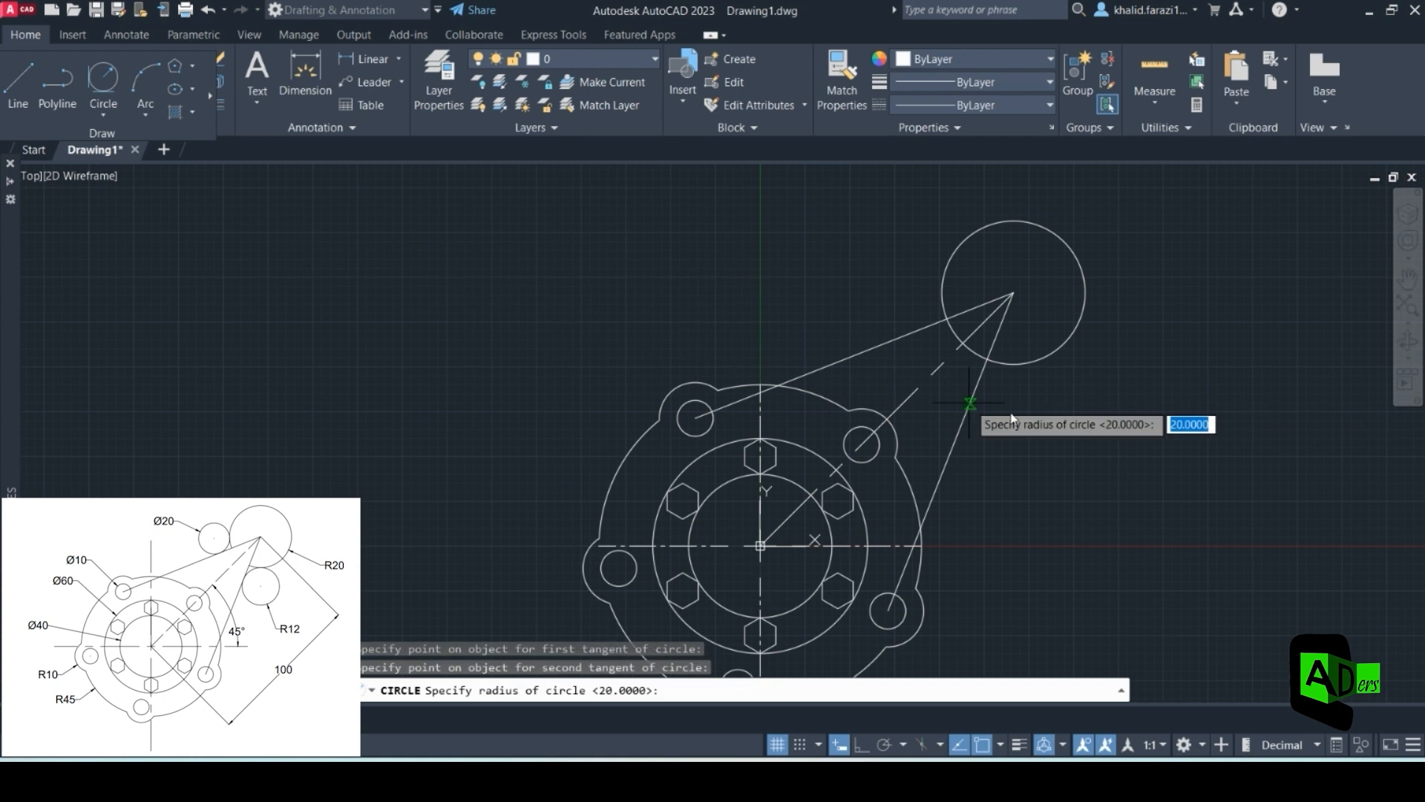
text(12)
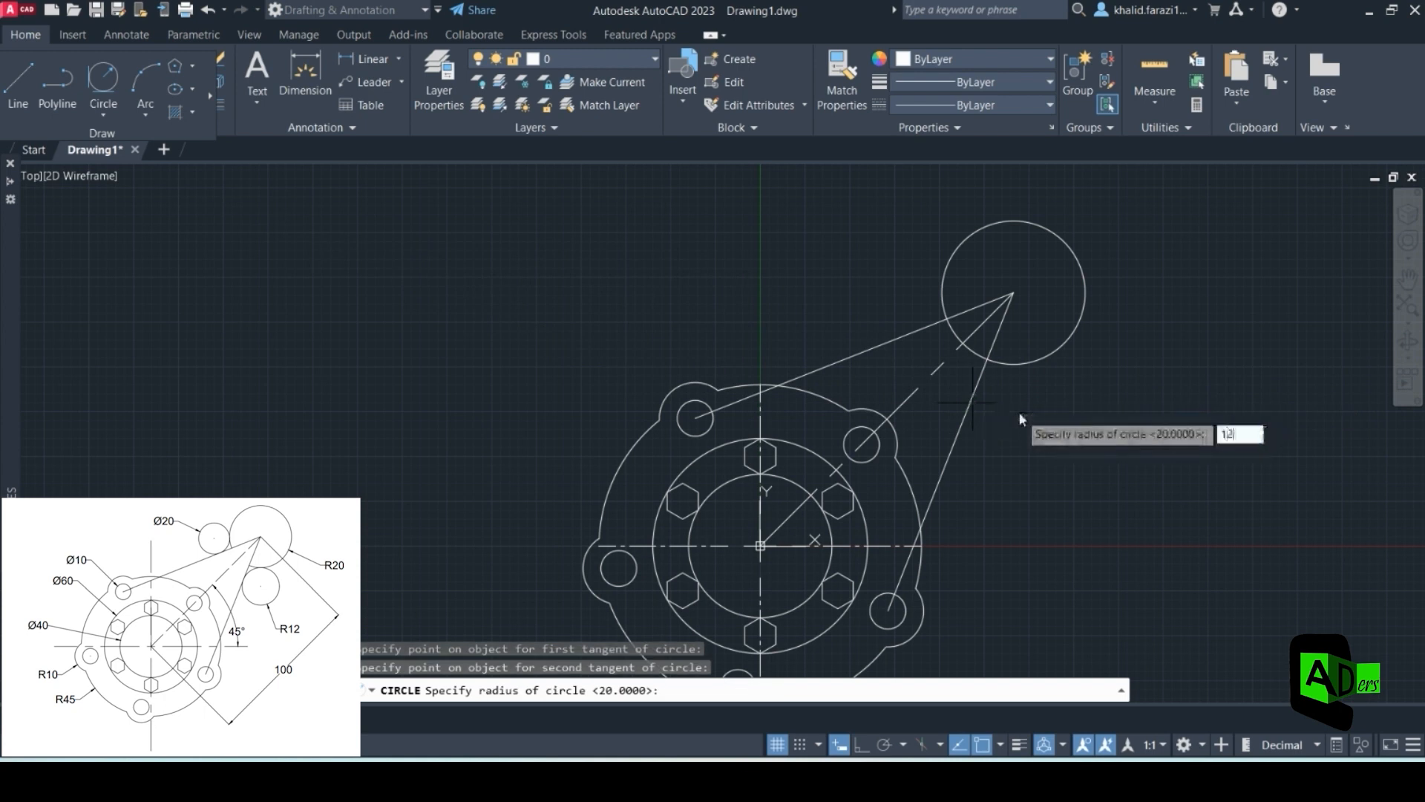
key(Return)
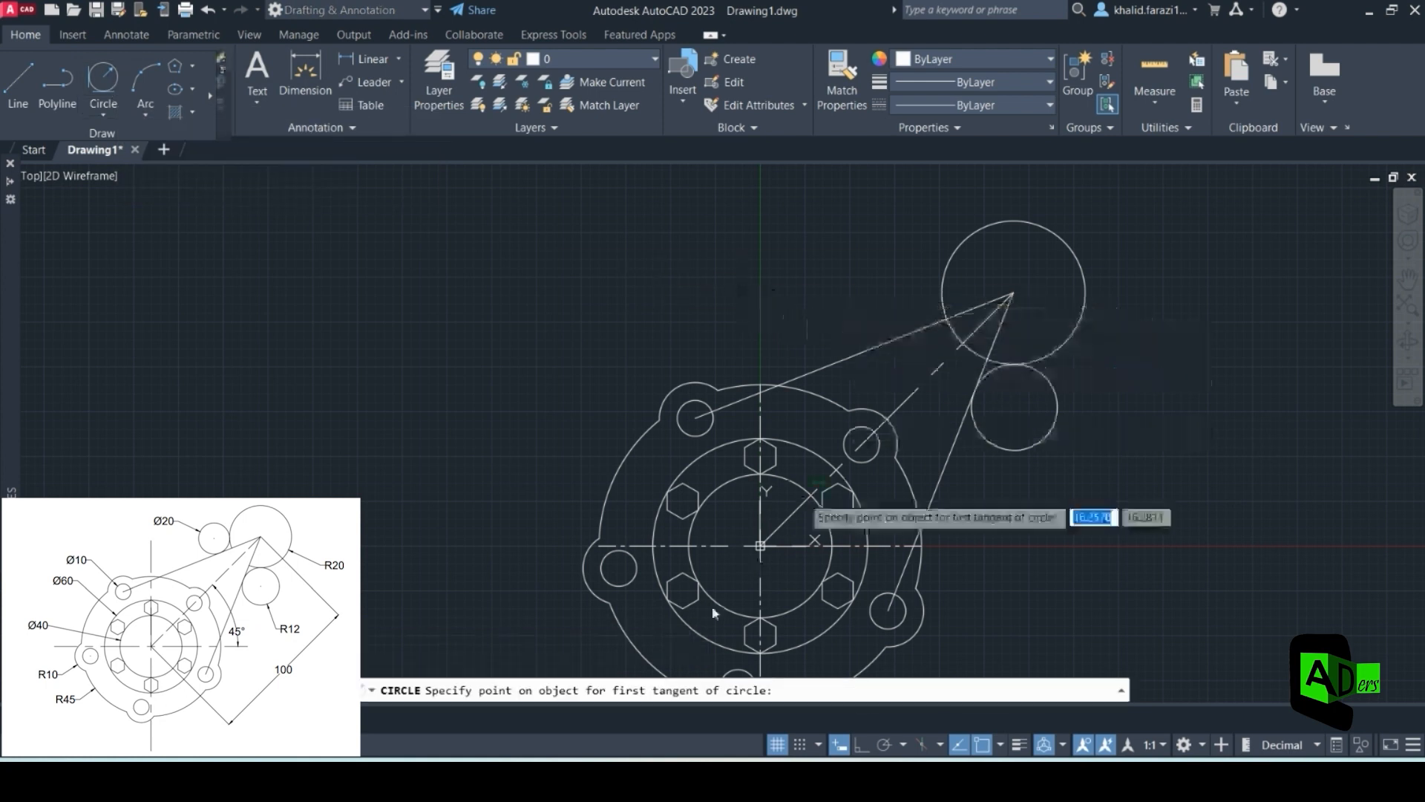
- Following the reference figure, draw a Tan, Tan, Radius circle of radius 10 touching the radius 20 circle and the line to the upper-left lug hole
click(724, 781)
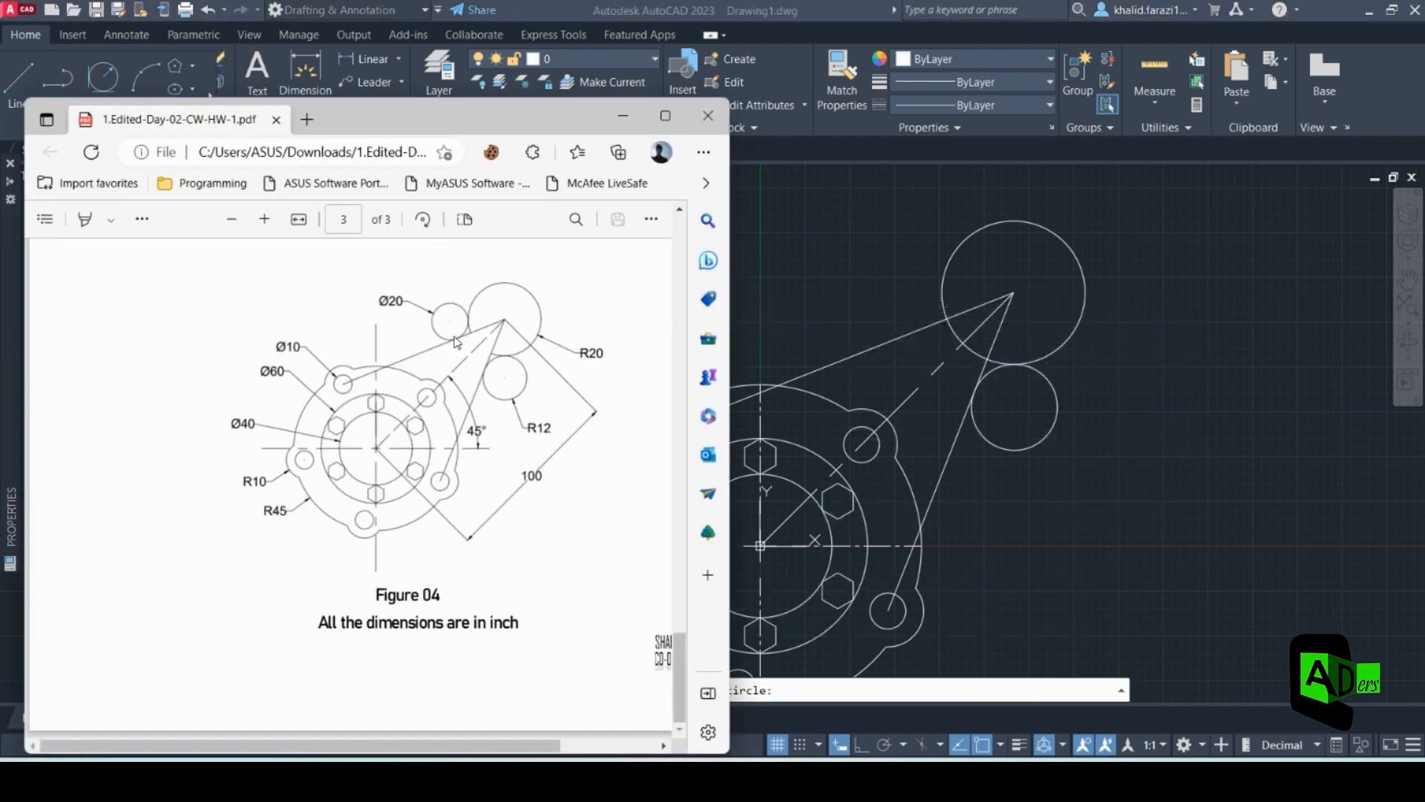
click(634, 118)
click(942, 288)
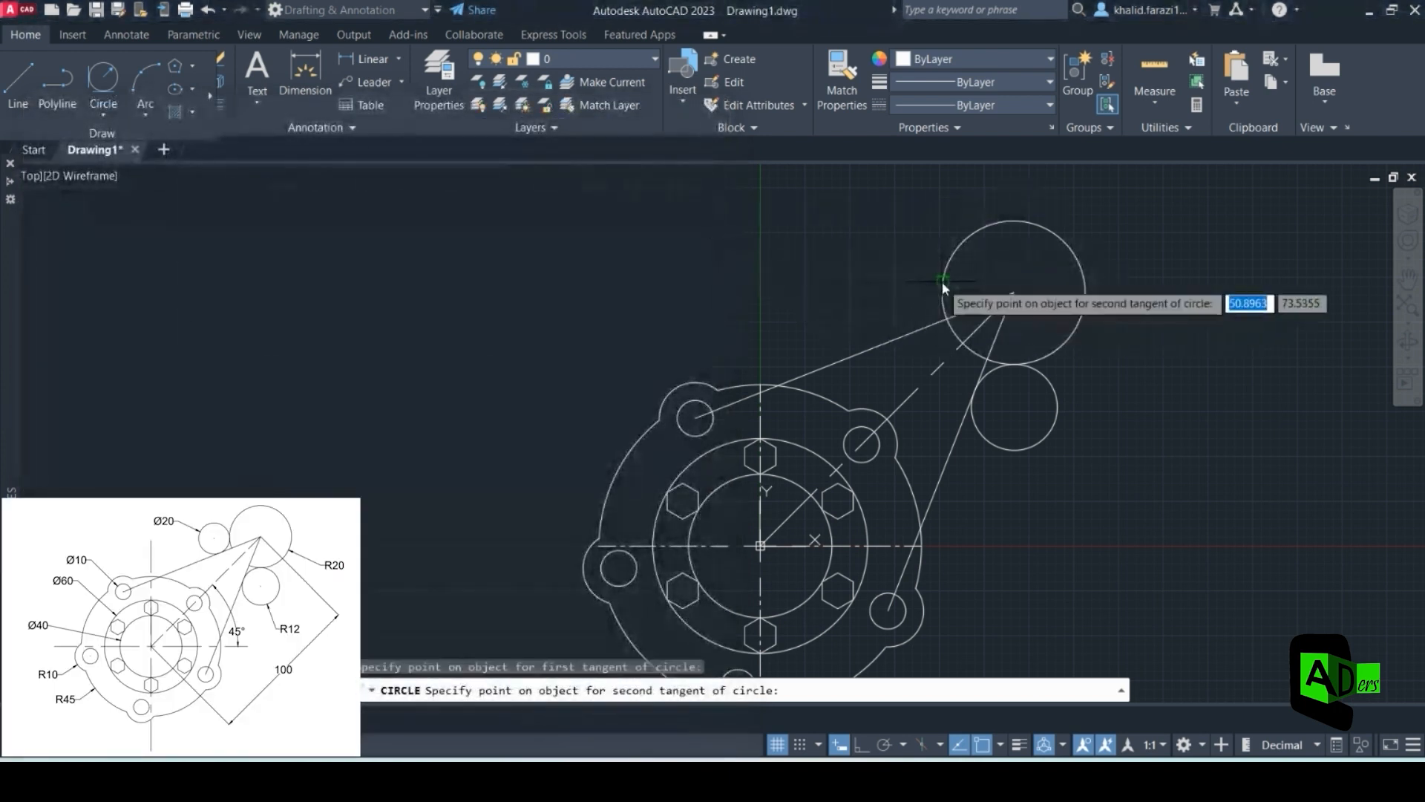
click(902, 336)
text(10)
key(Return)
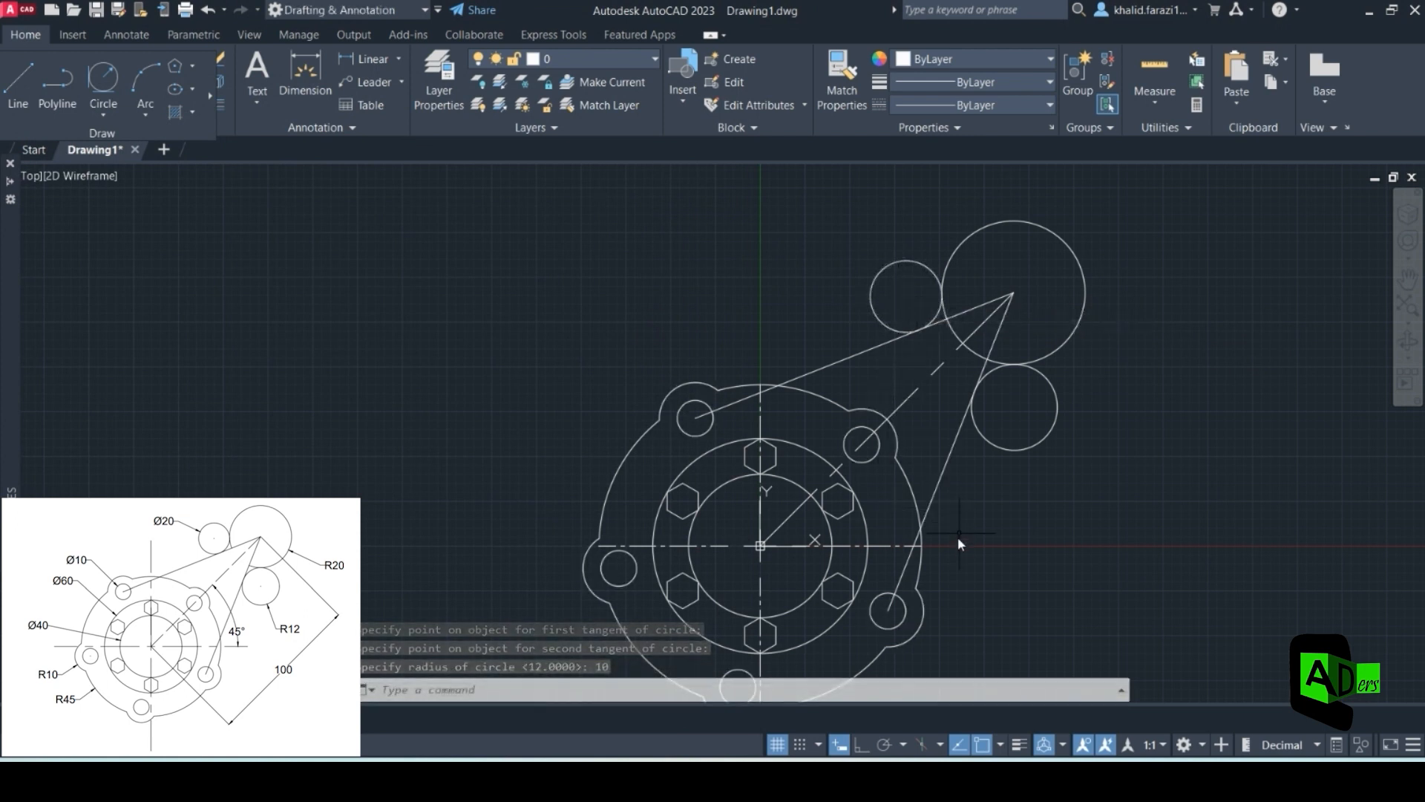
- Turn on Ortho and stretch the centre mark's vertical line past the flange outline, about 19 units at its lower end and also at its upper end
scroll(983, 524, down, 2)
scroll(983, 524, up, 3)
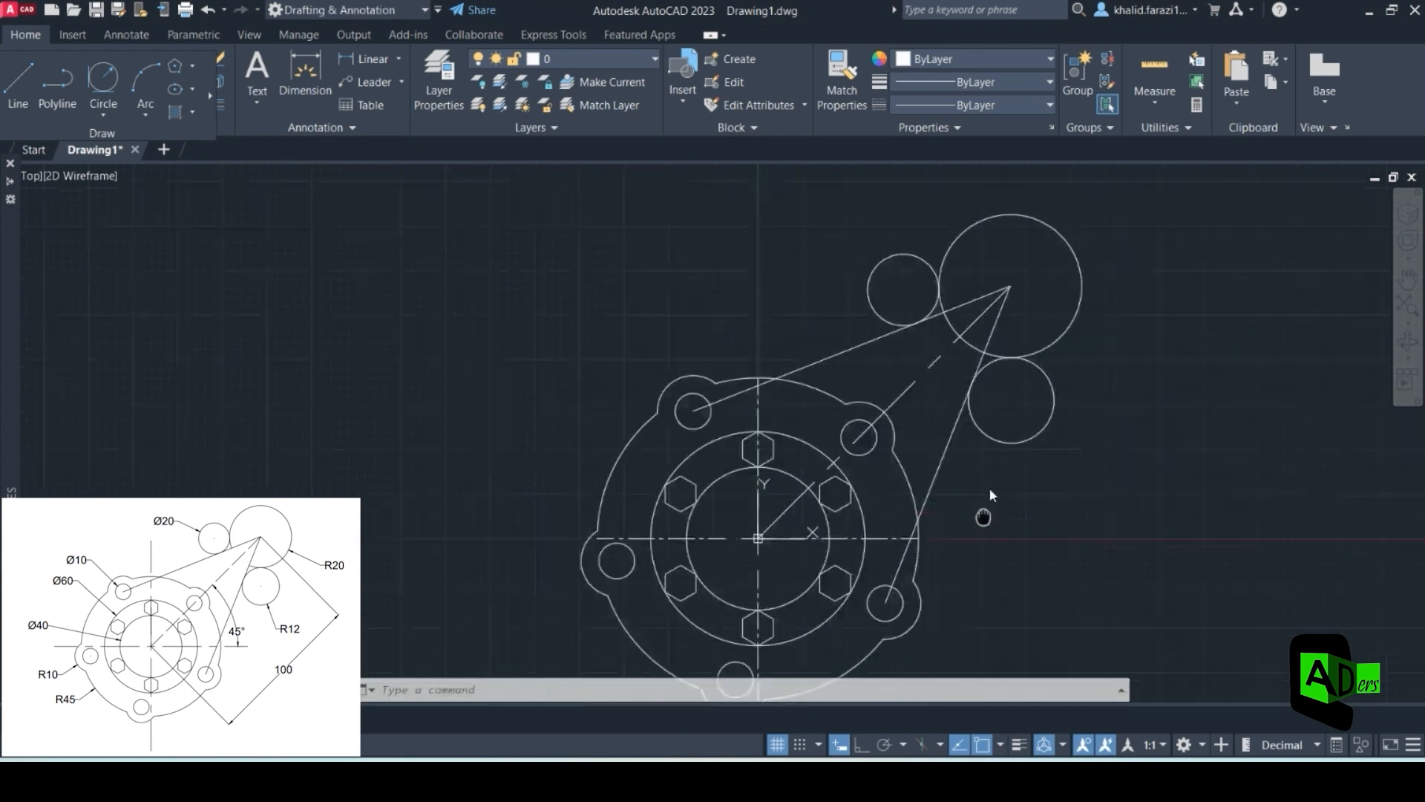
click(771, 608)
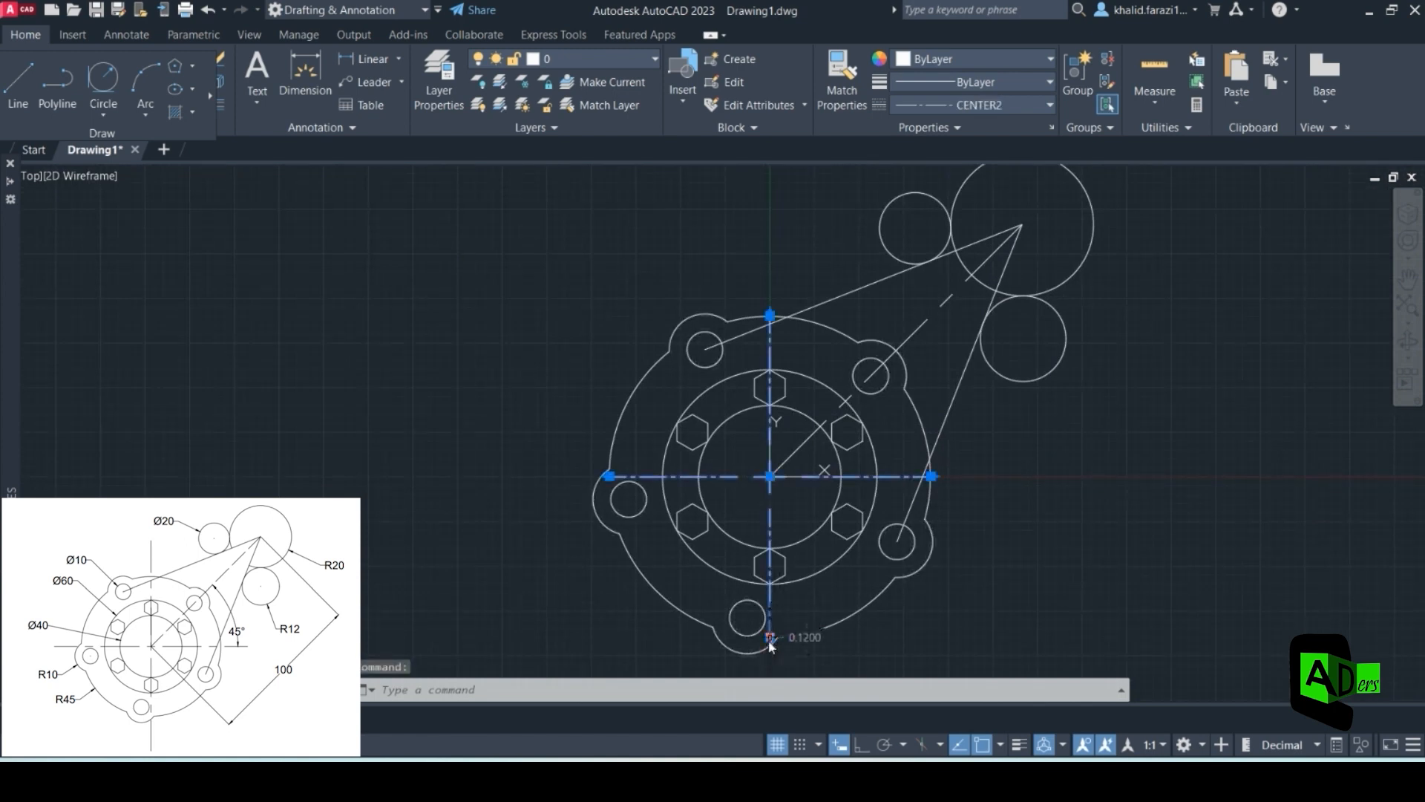
click(863, 747)
click(770, 638)
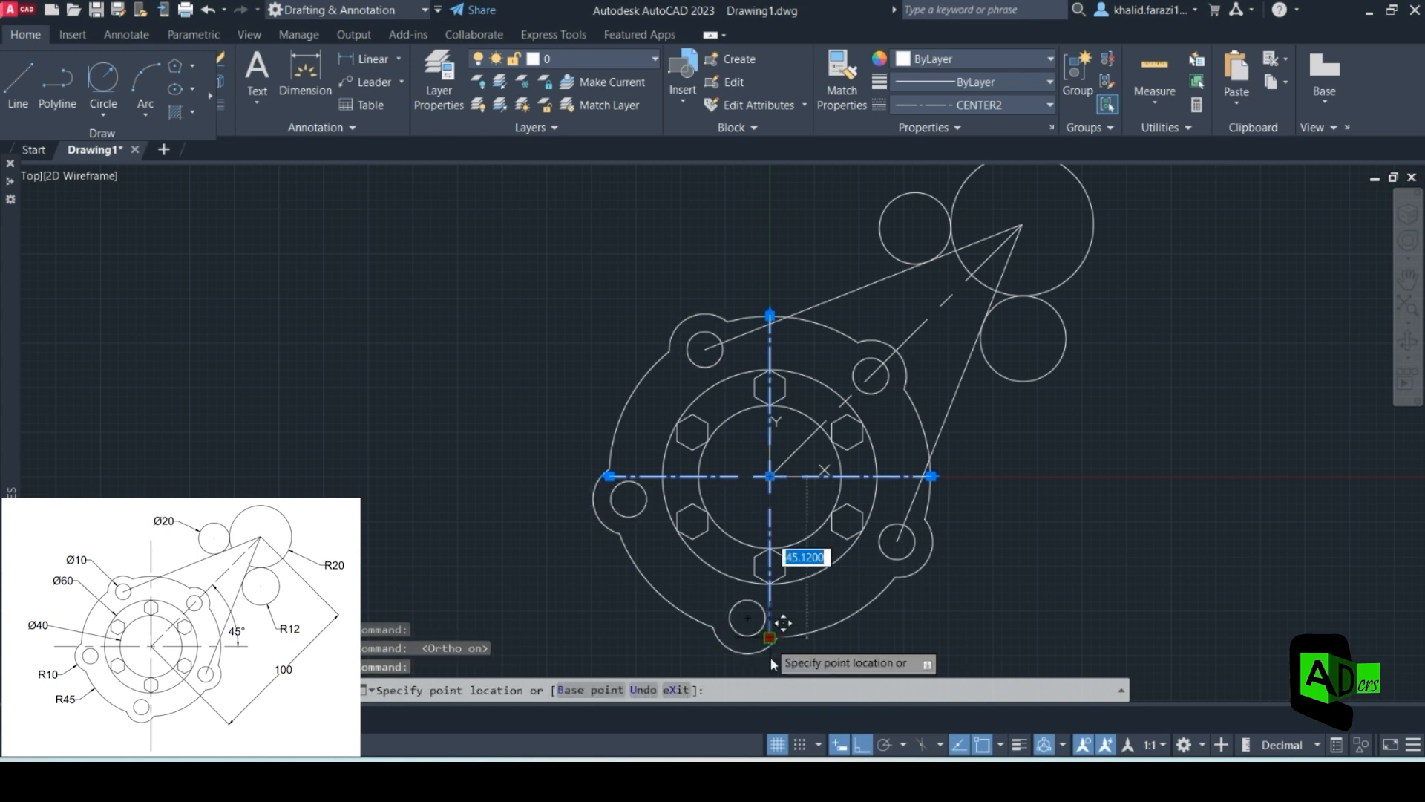
scroll(773, 673, down, 2)
middle_drag(769, 679, 752, 550)
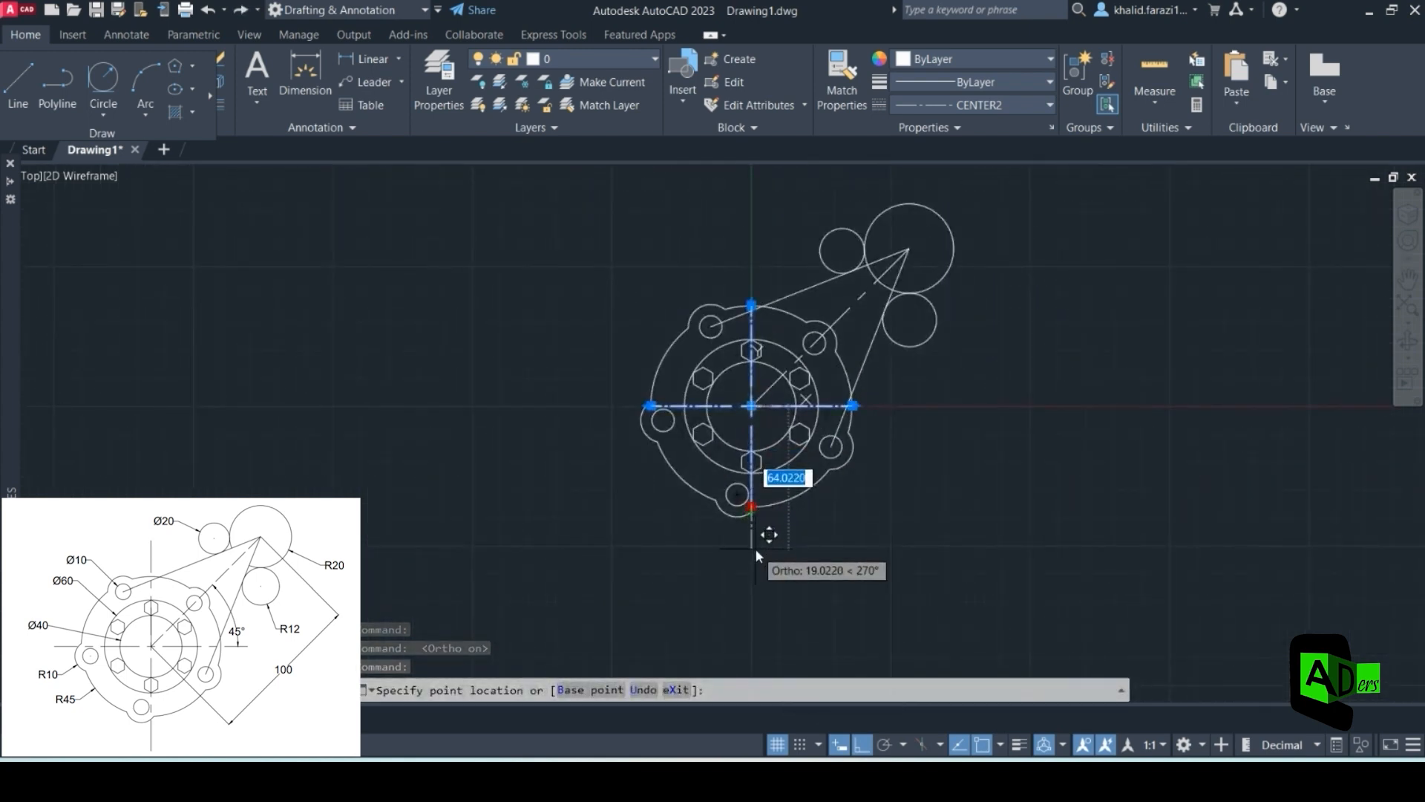
click(755, 549)
scroll(751, 306, up, 2)
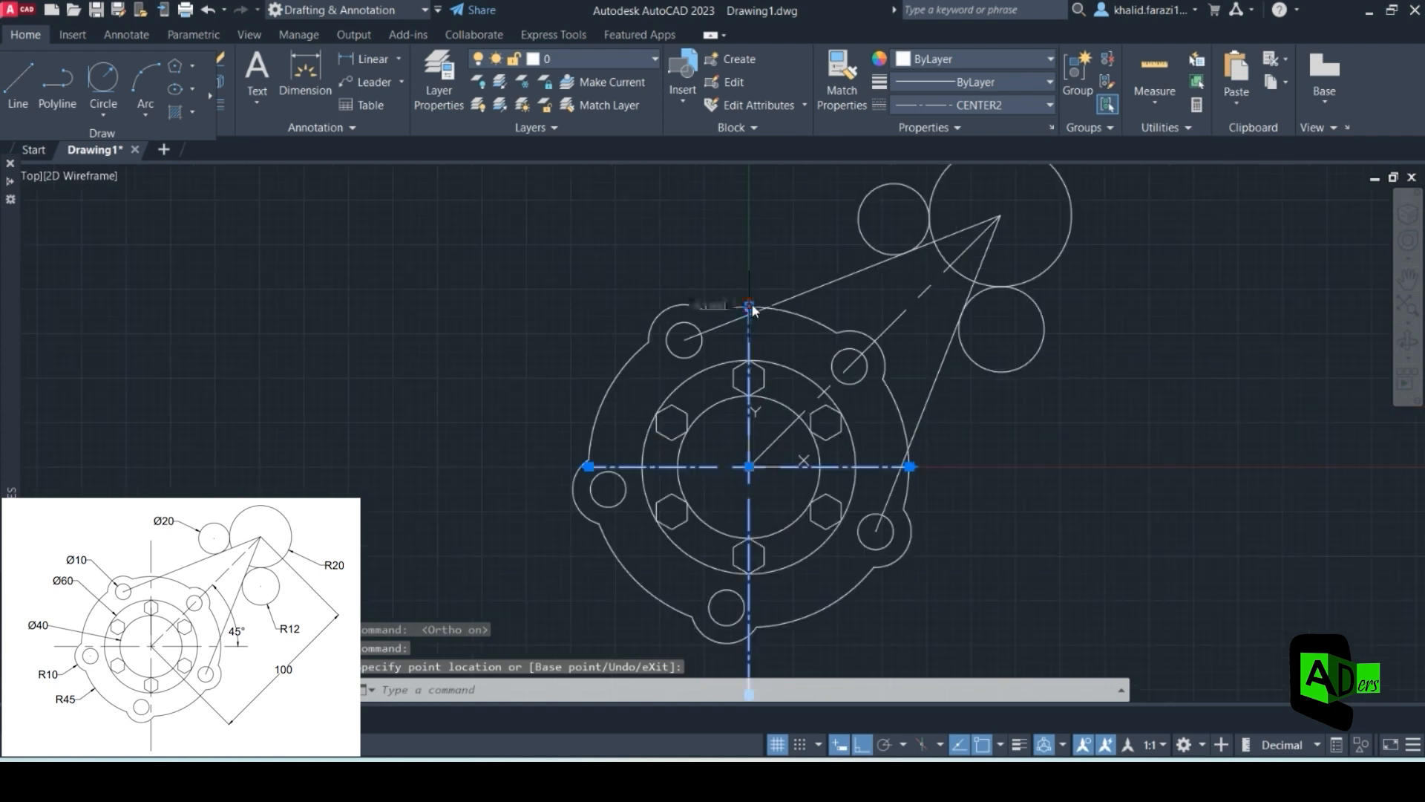
click(751, 306)
click(745, 247)
- Stretch both ends of the centre mark's horizontal line past the flange outline and deselect the mark
click(909, 467)
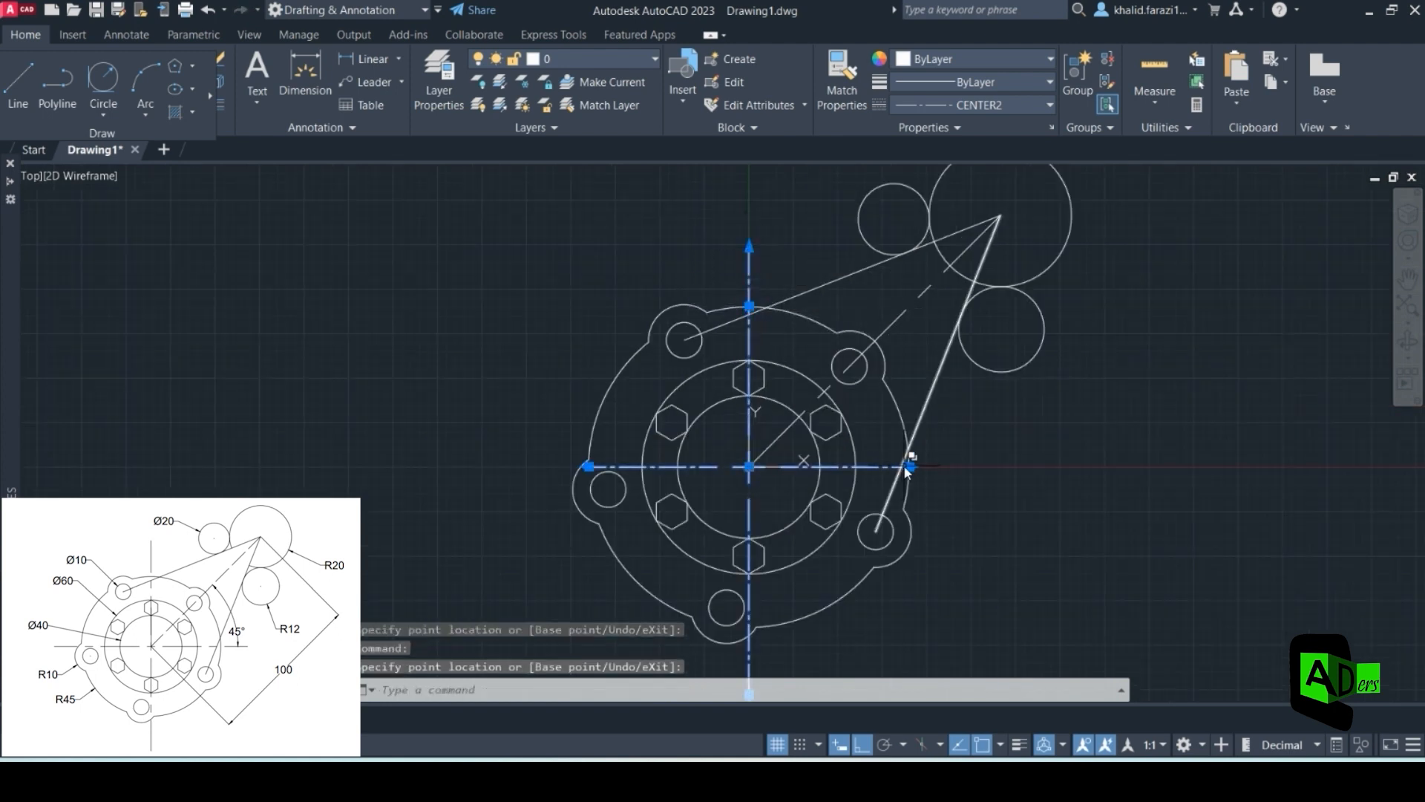
click(957, 466)
click(587, 466)
click(516, 467)
key(Escape)
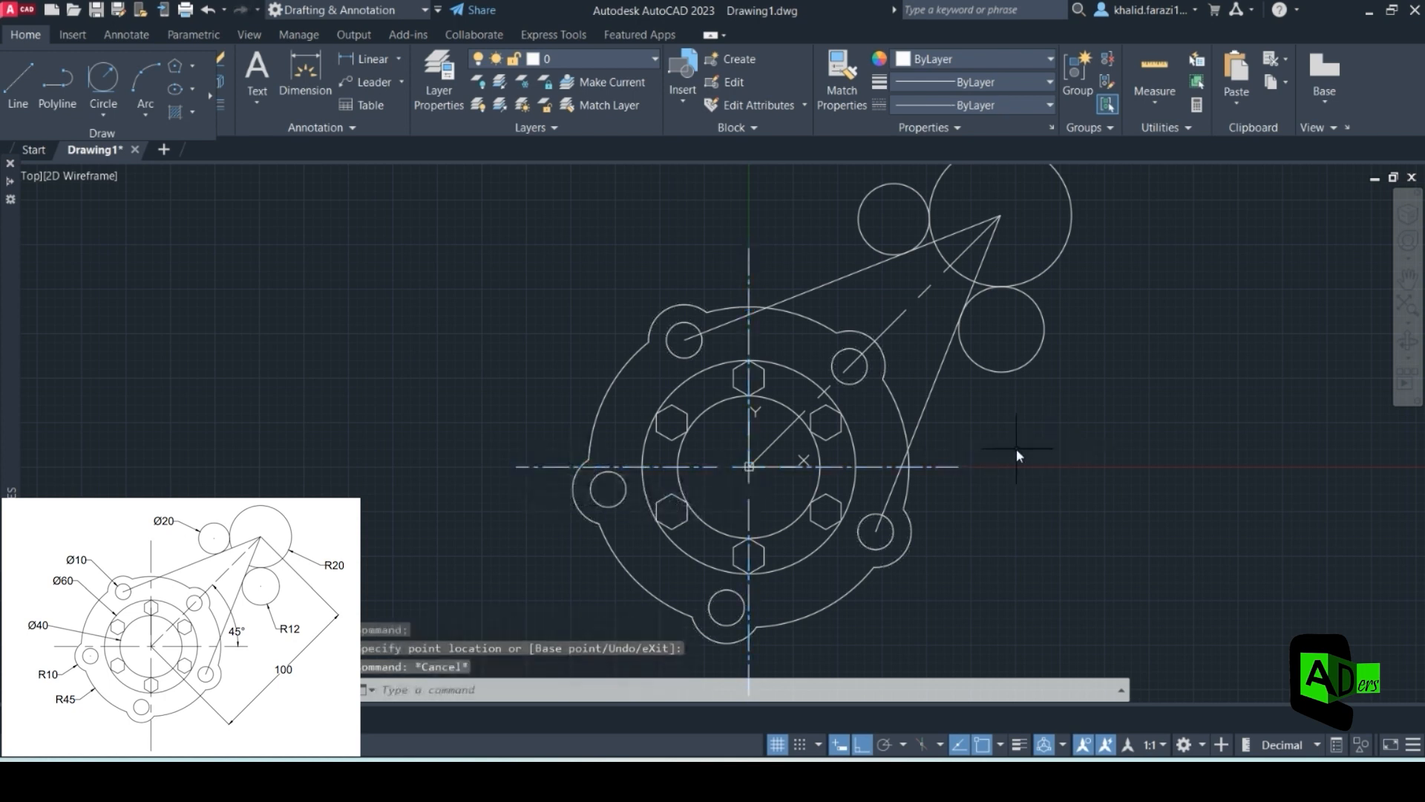
scroll(993, 443, down, 2)
middle_drag(993, 443, 858, 444)
scroll(857, 443, up, 2)
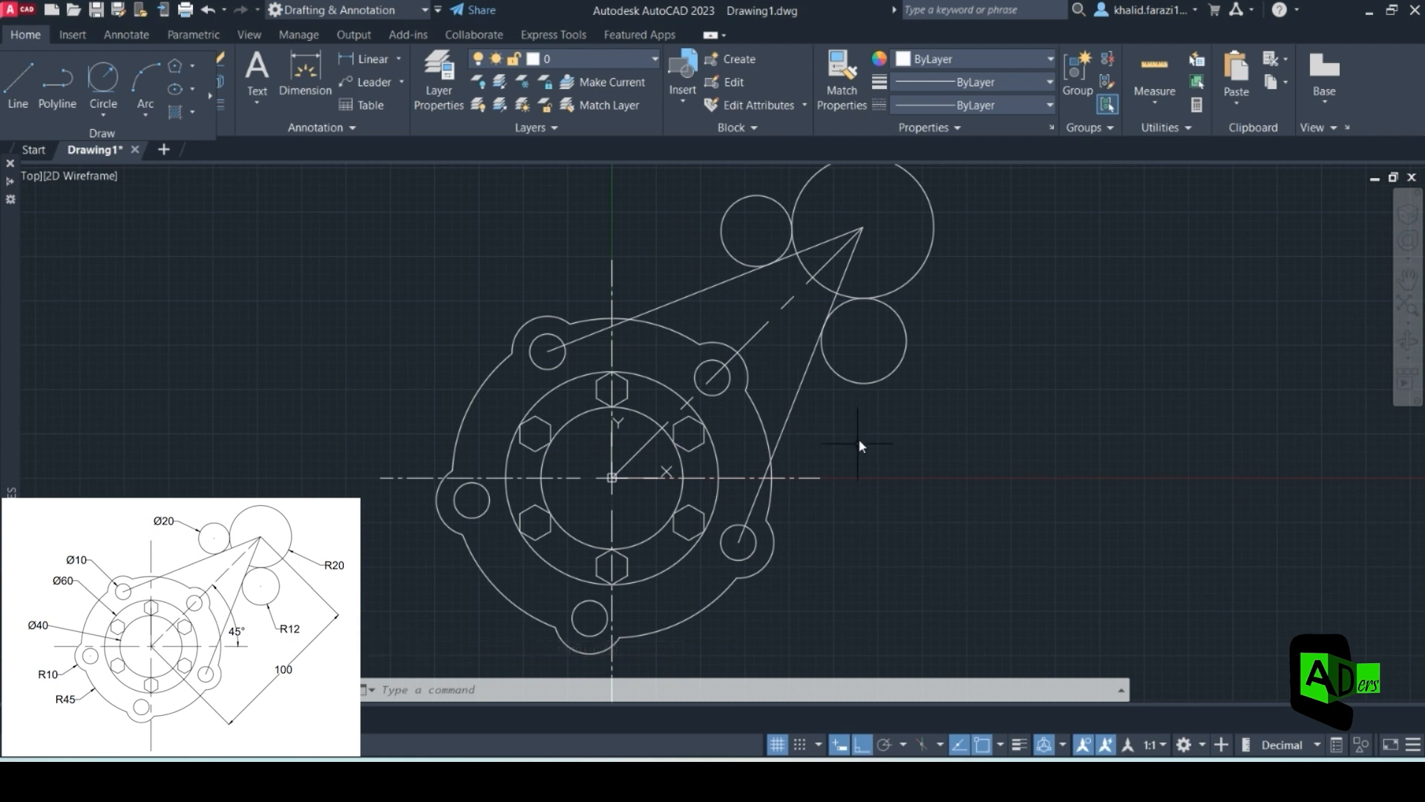
click(381, 58)
click(611, 477)
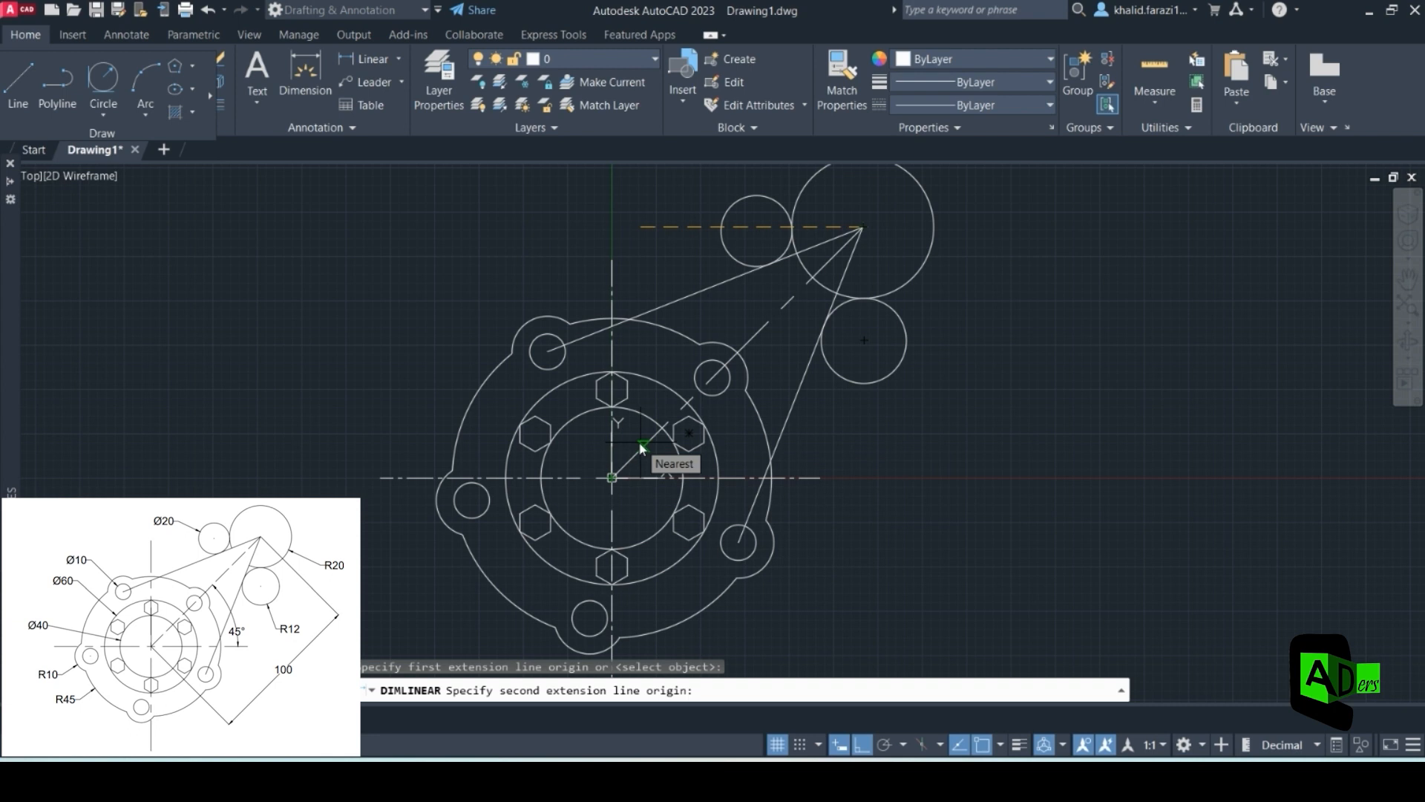
key(Escape)
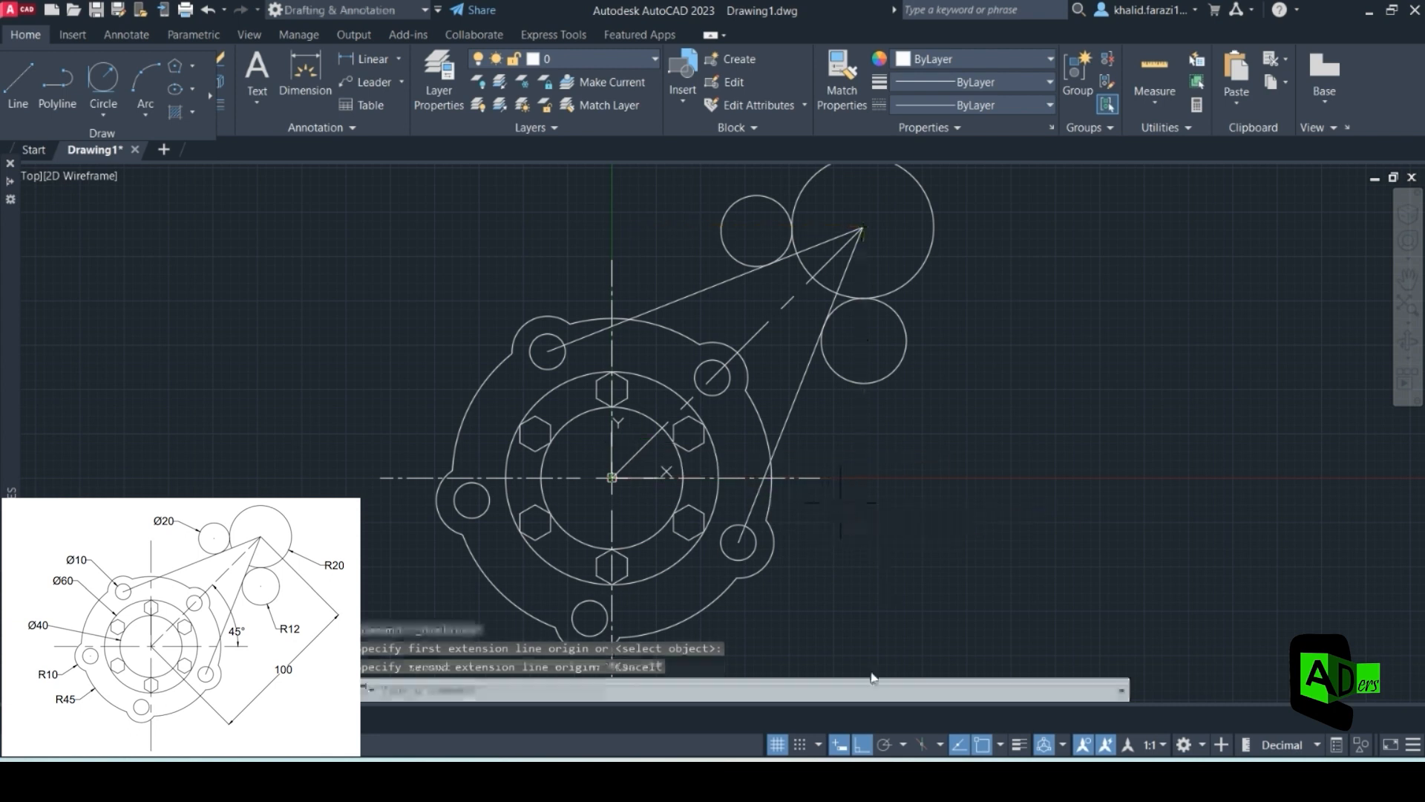
- Turn off Ortho and add an aligned dimension from the flange centre to the radius 20 circle's centre, placed at the lower right
click(861, 732)
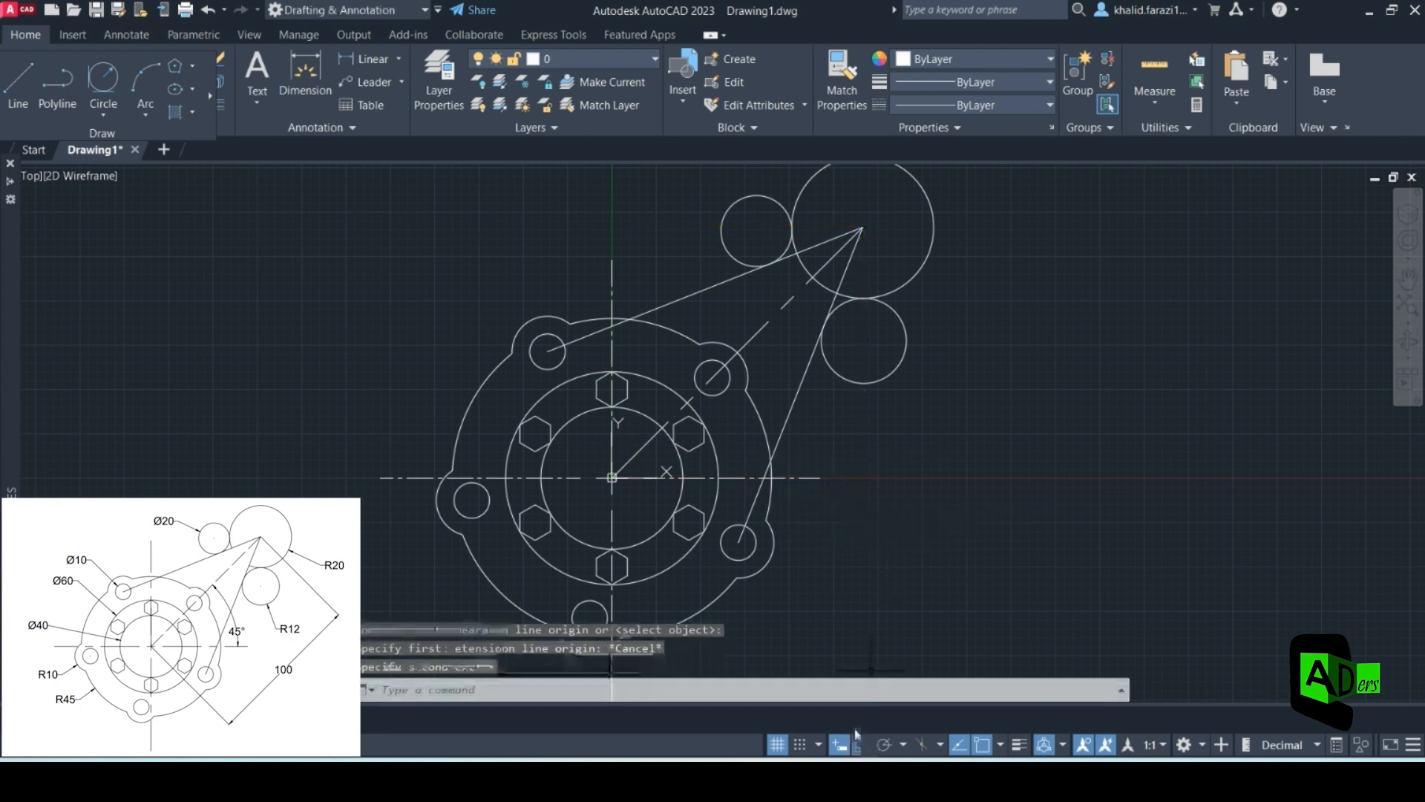
click(399, 59)
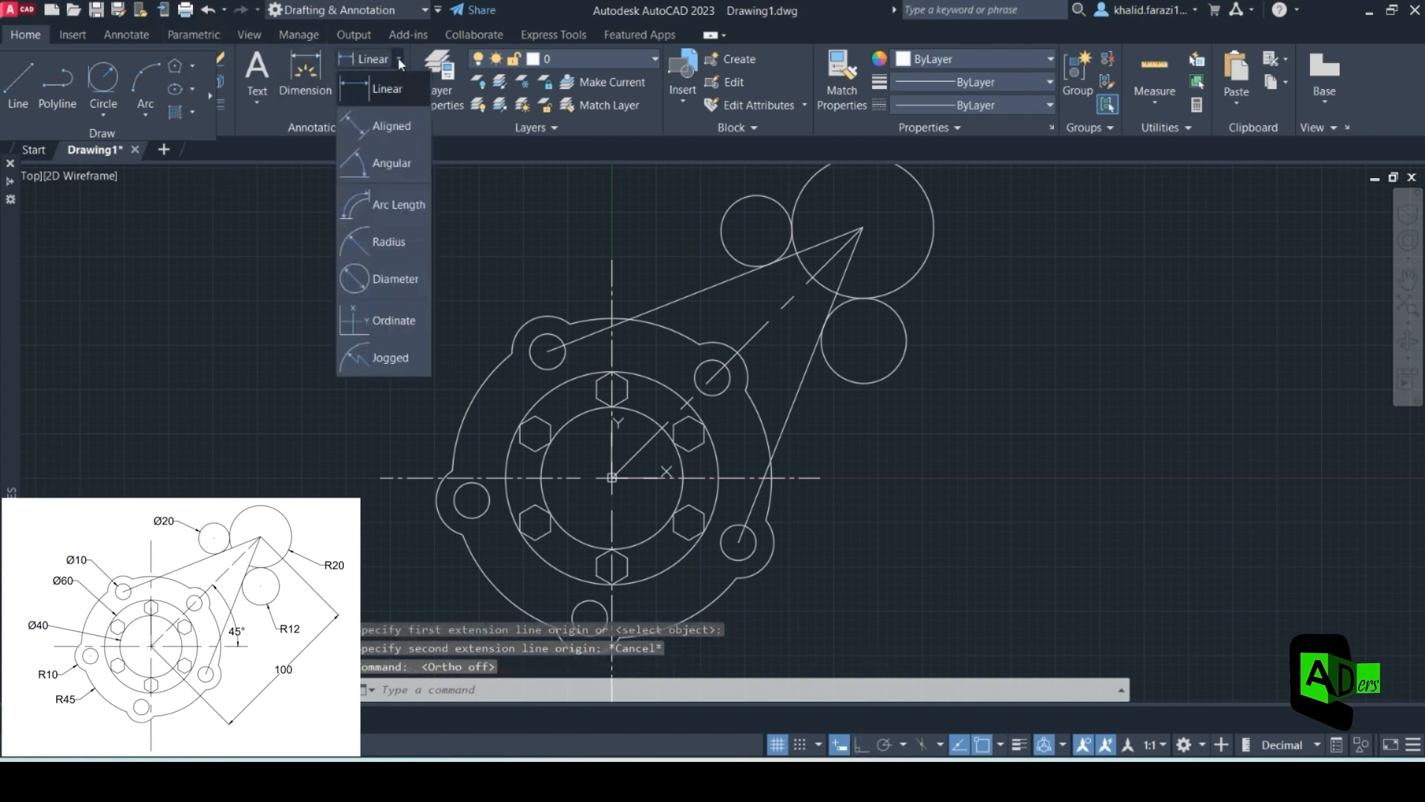
click(387, 127)
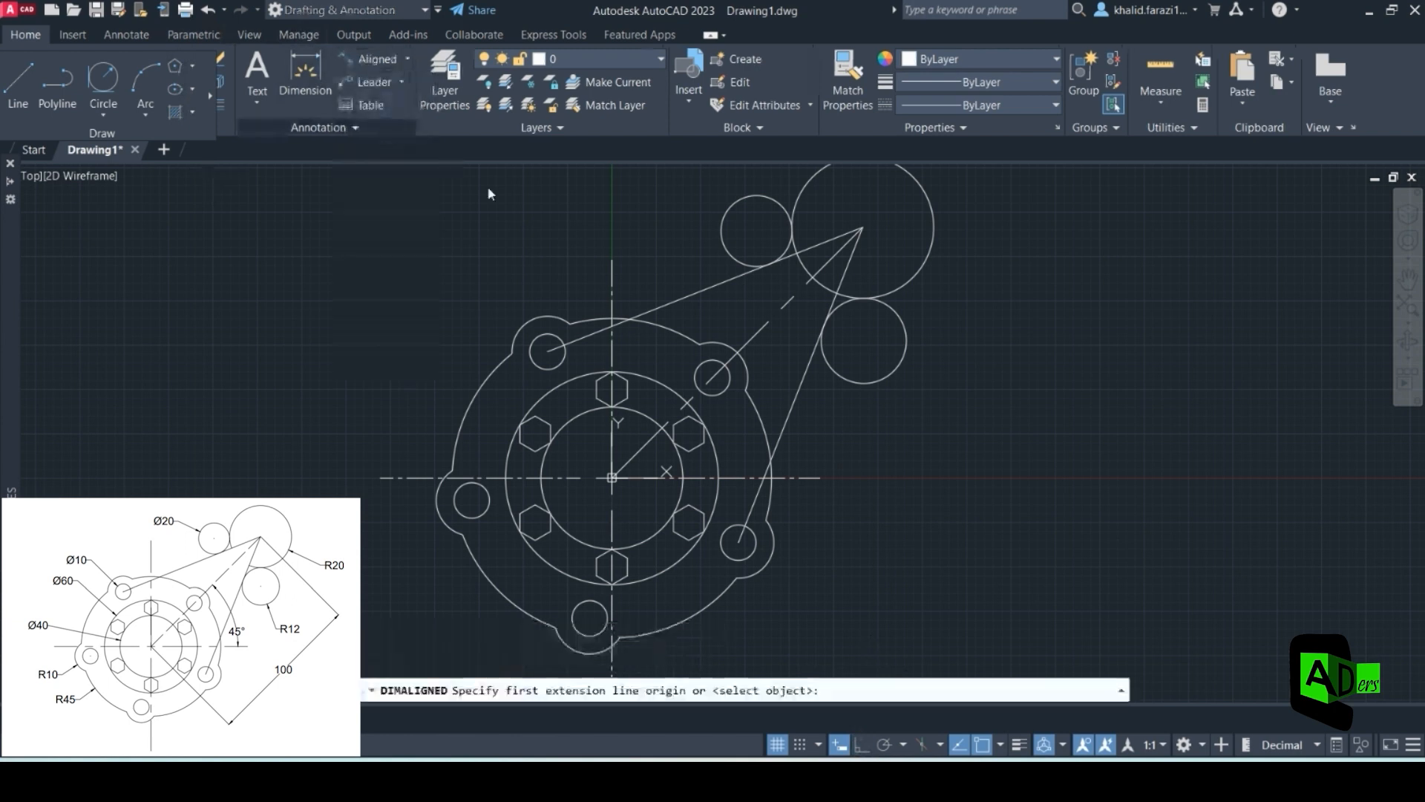
click(612, 479)
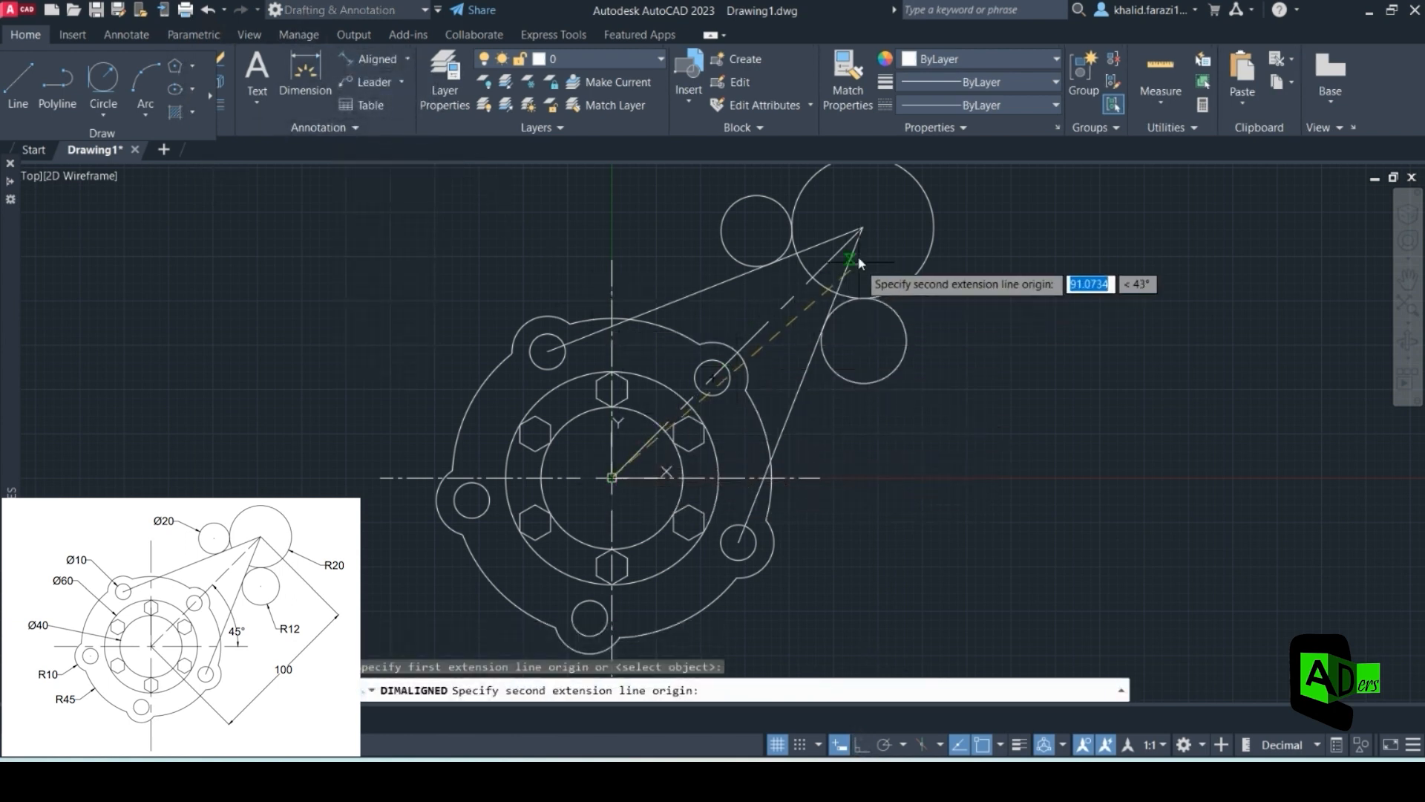
click(862, 228)
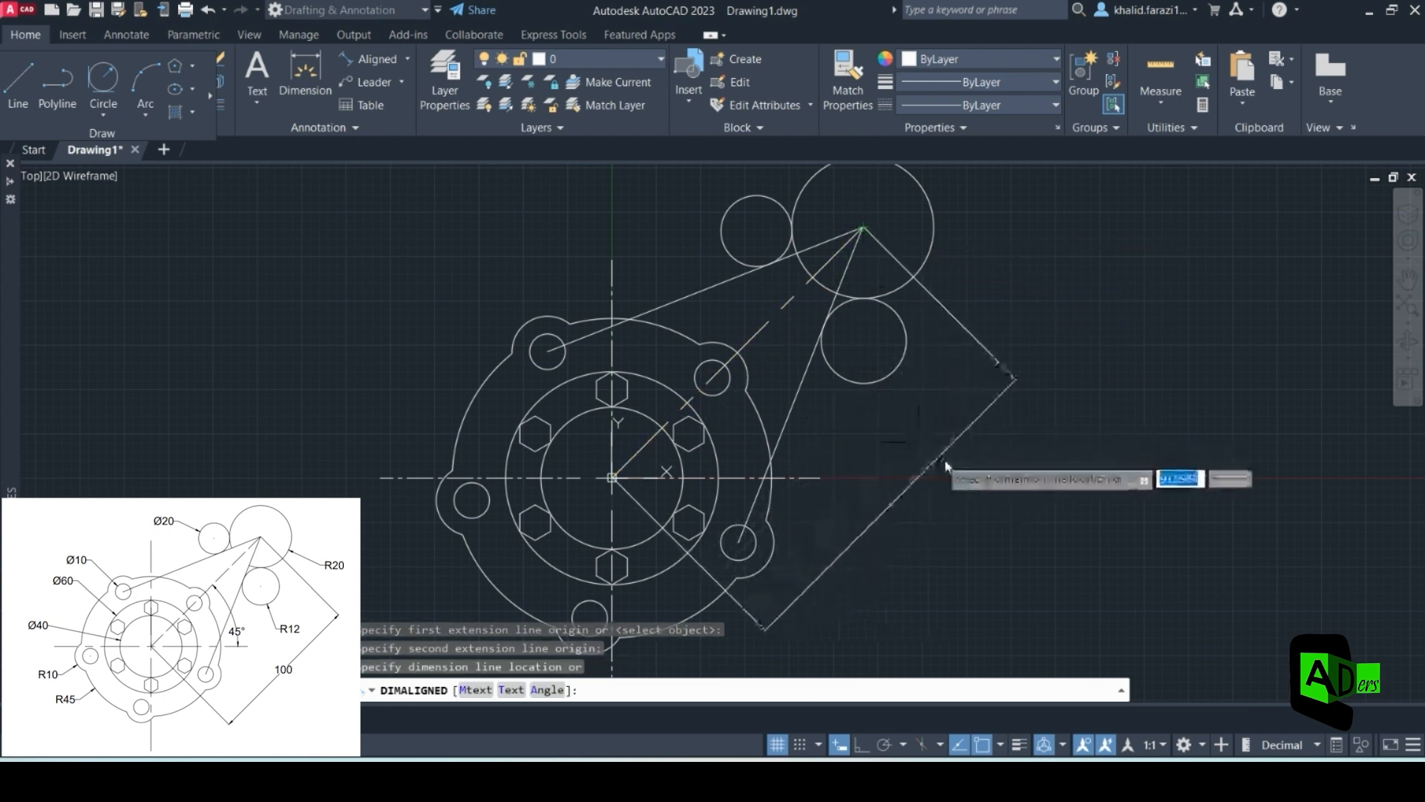
click(950, 462)
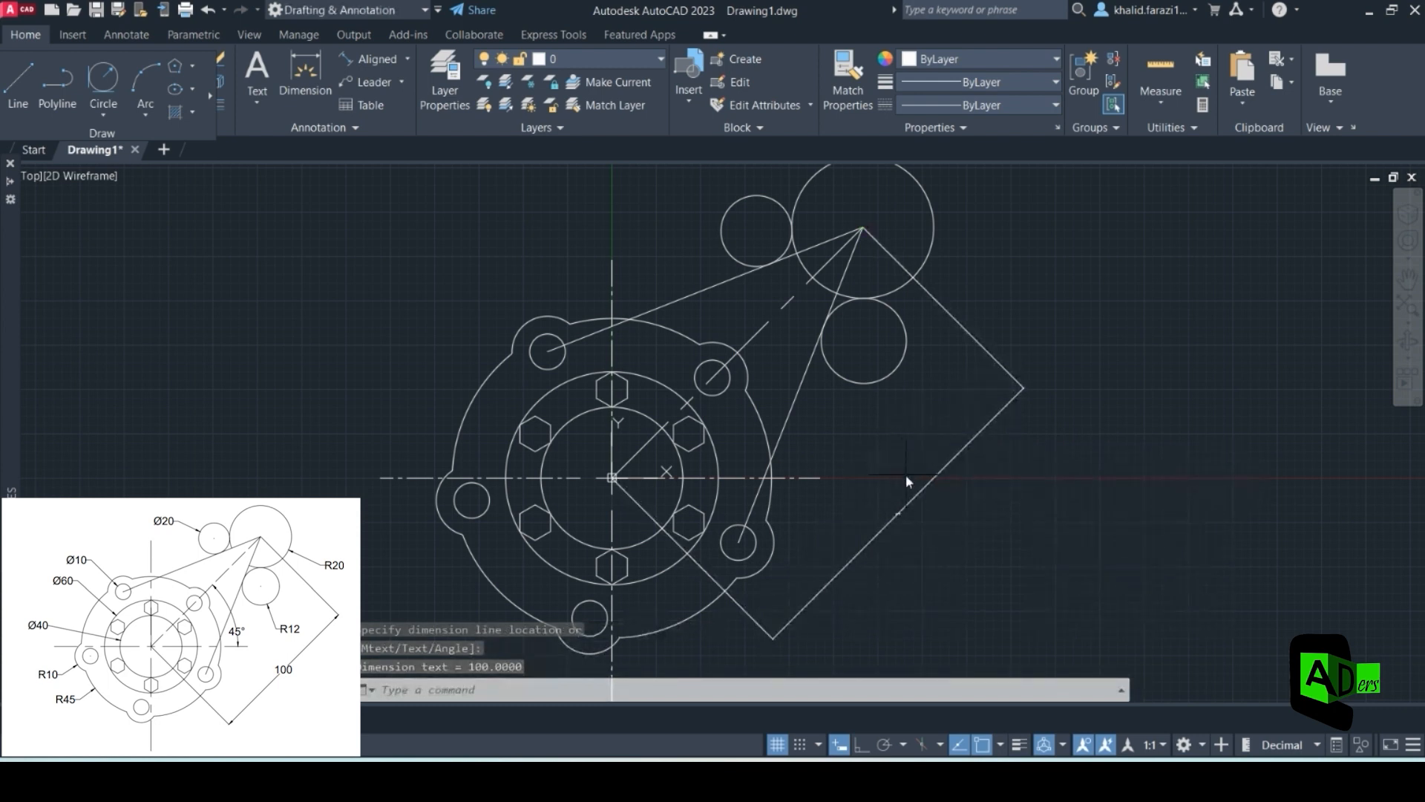
- Modify the Standard dimension style to use a text height of 4 and an arrow size of 3
click(127, 37)
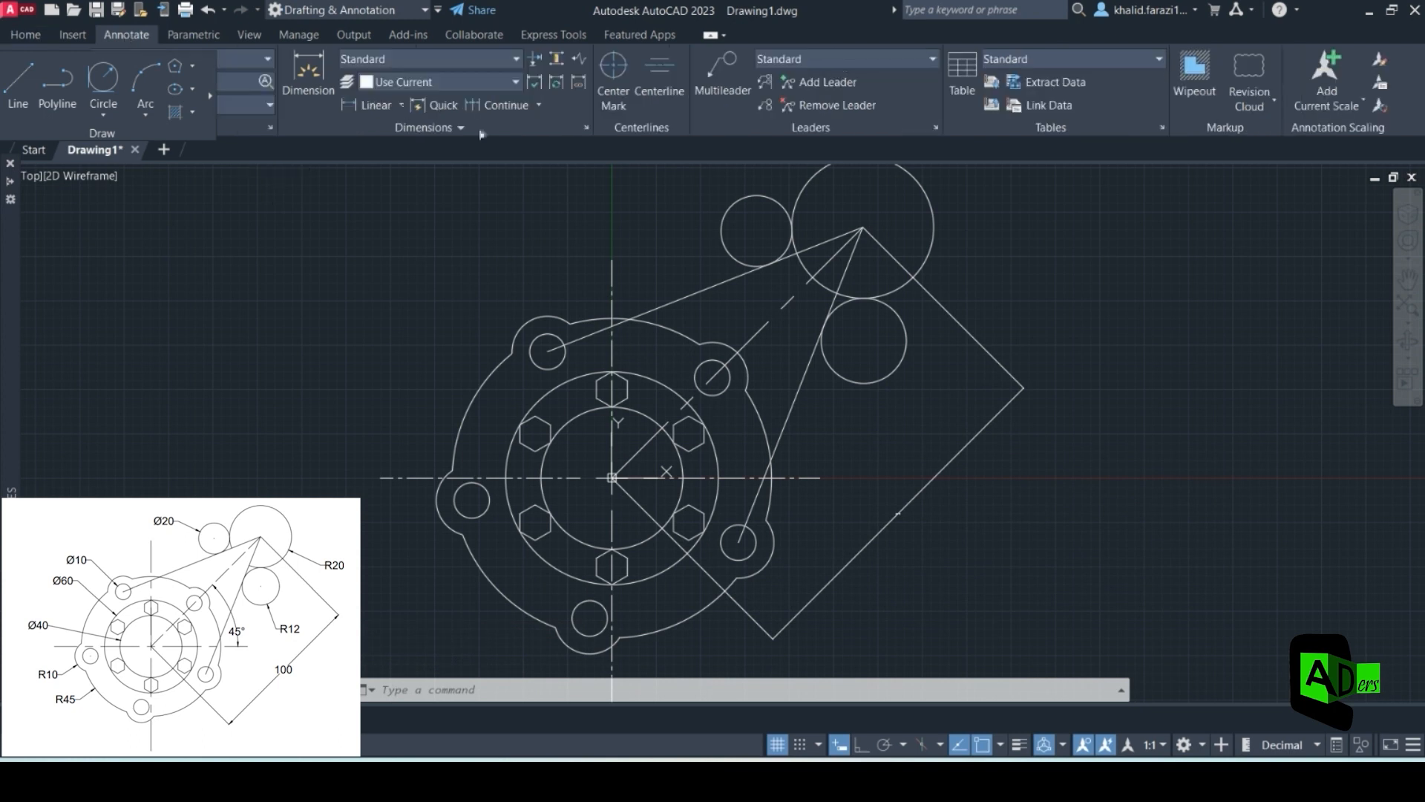
click(587, 129)
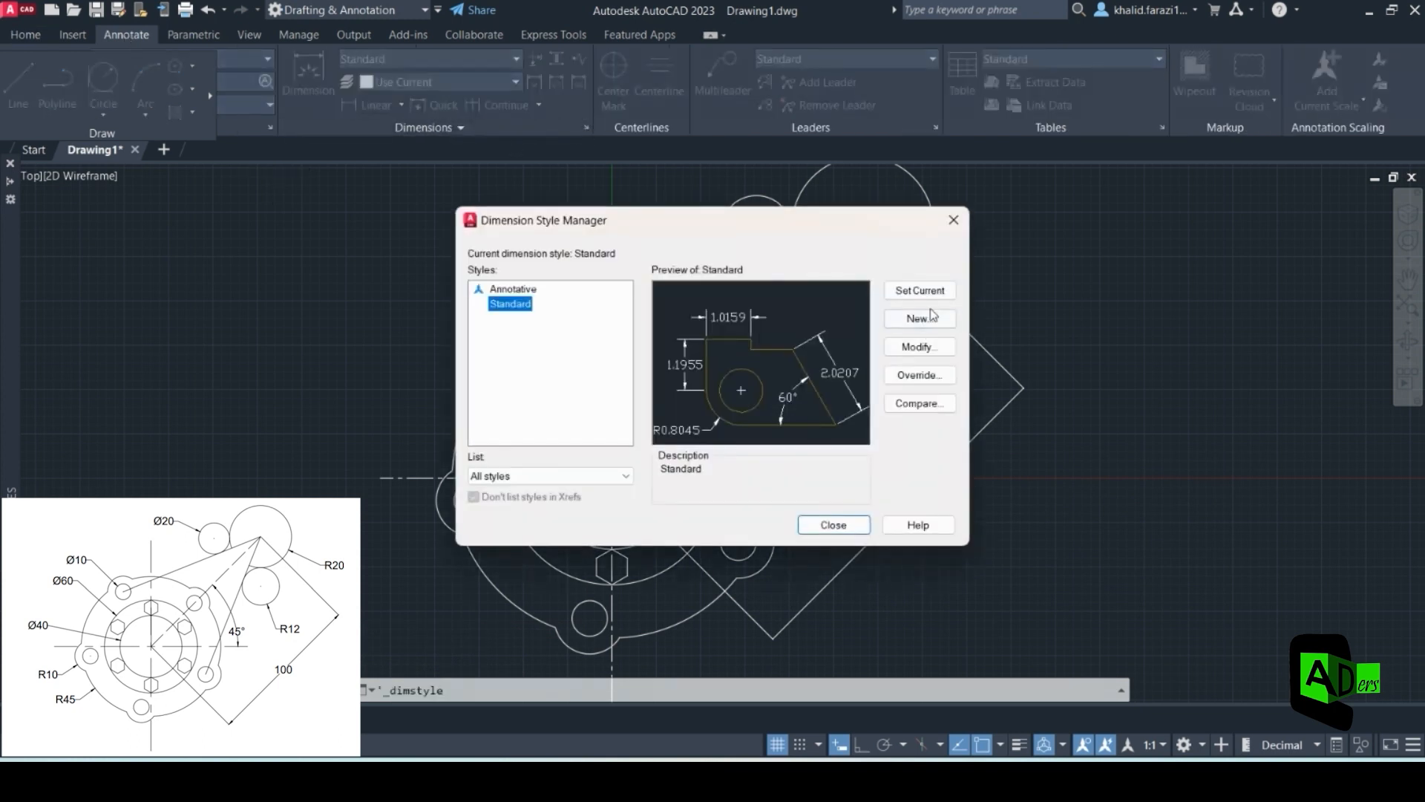
click(919, 348)
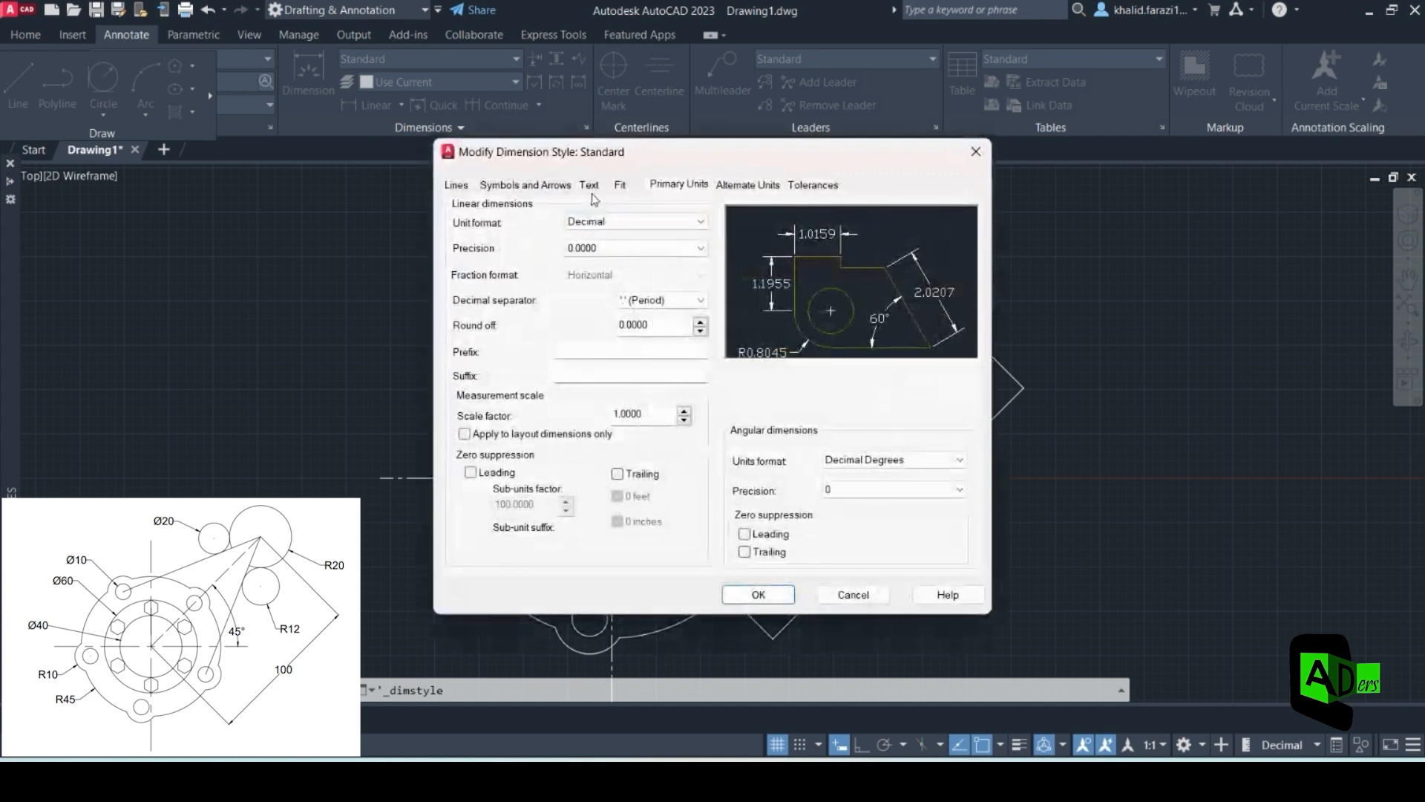
click(590, 185)
text(4)
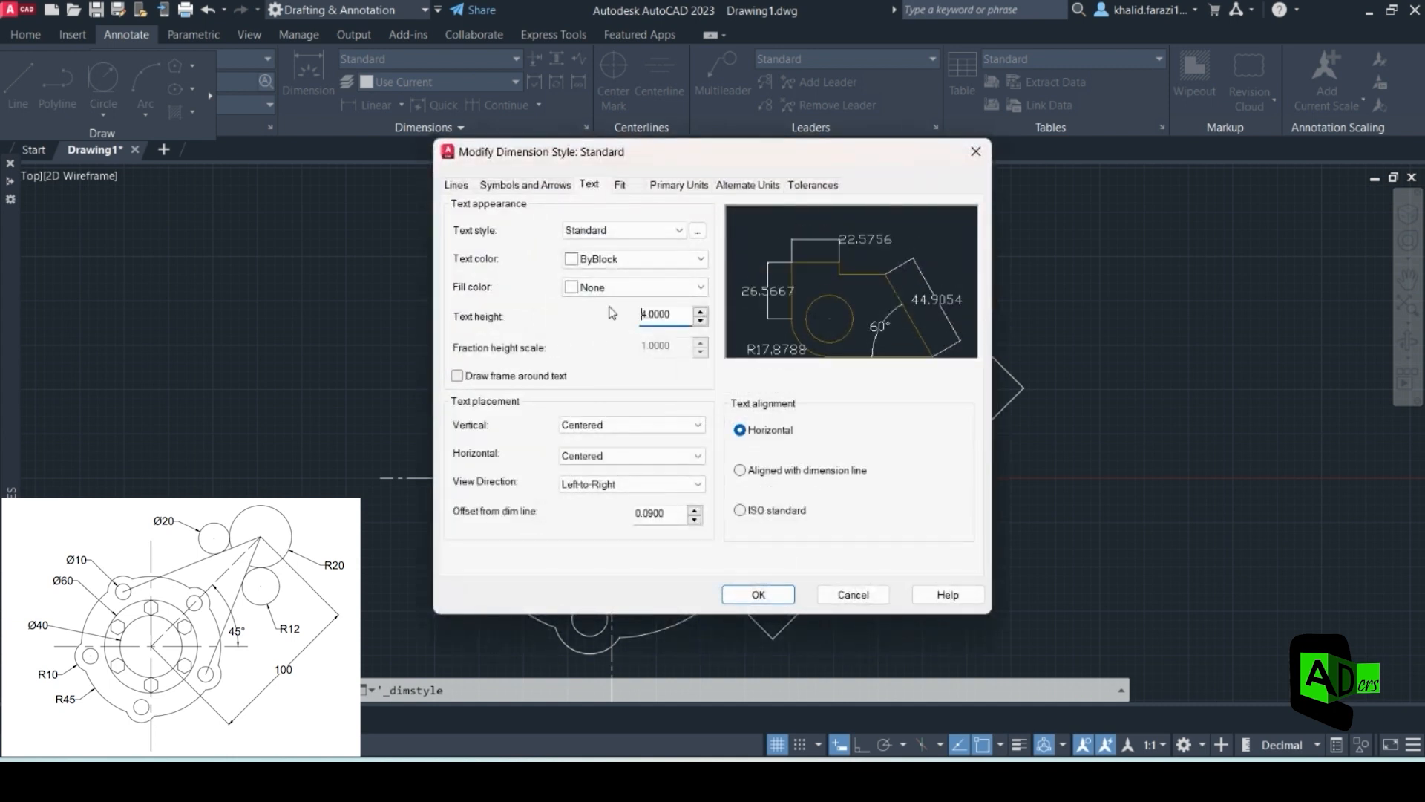
click(532, 184)
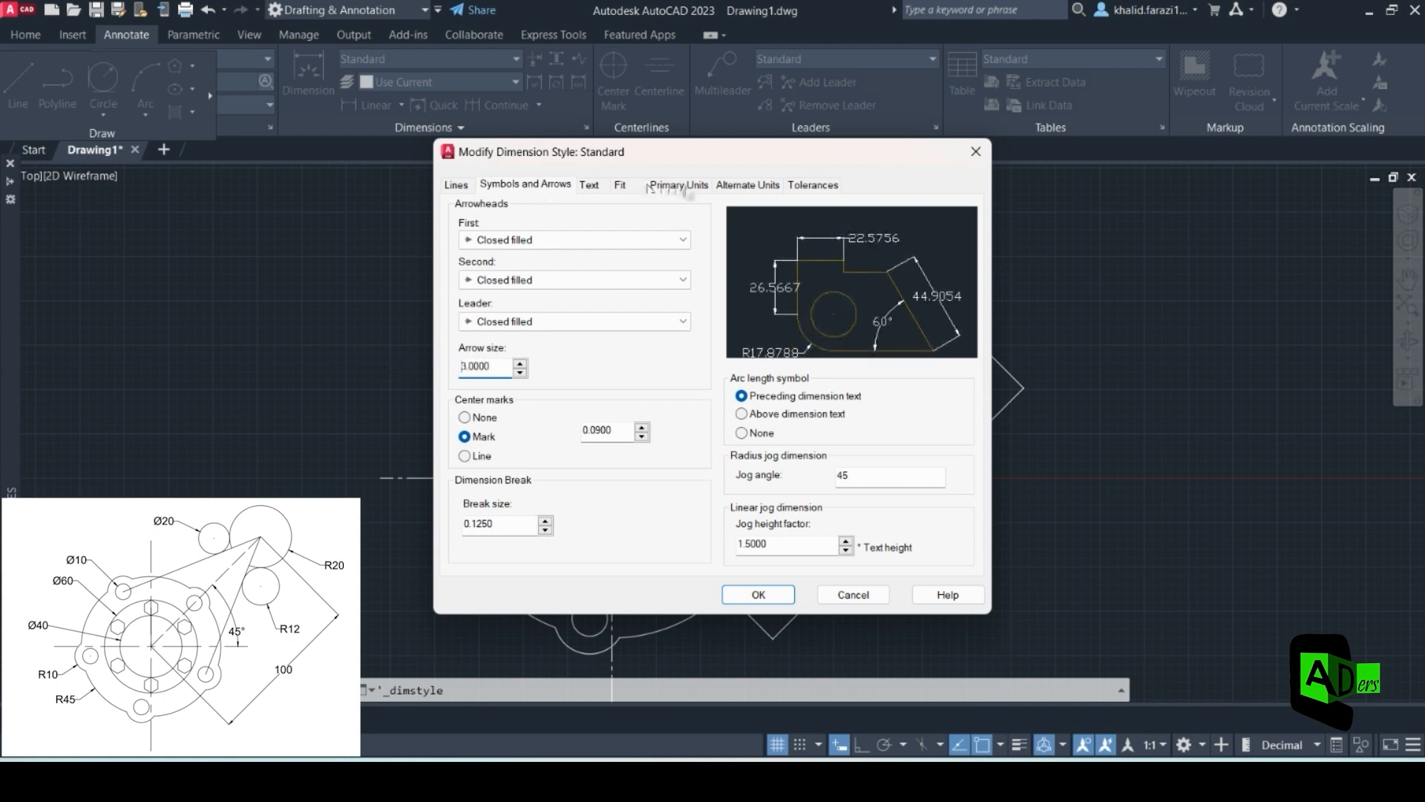
- Set the Standard dimension style's linear precision to 0 and apply the style changes
click(695, 190)
click(650, 247)
click(601, 258)
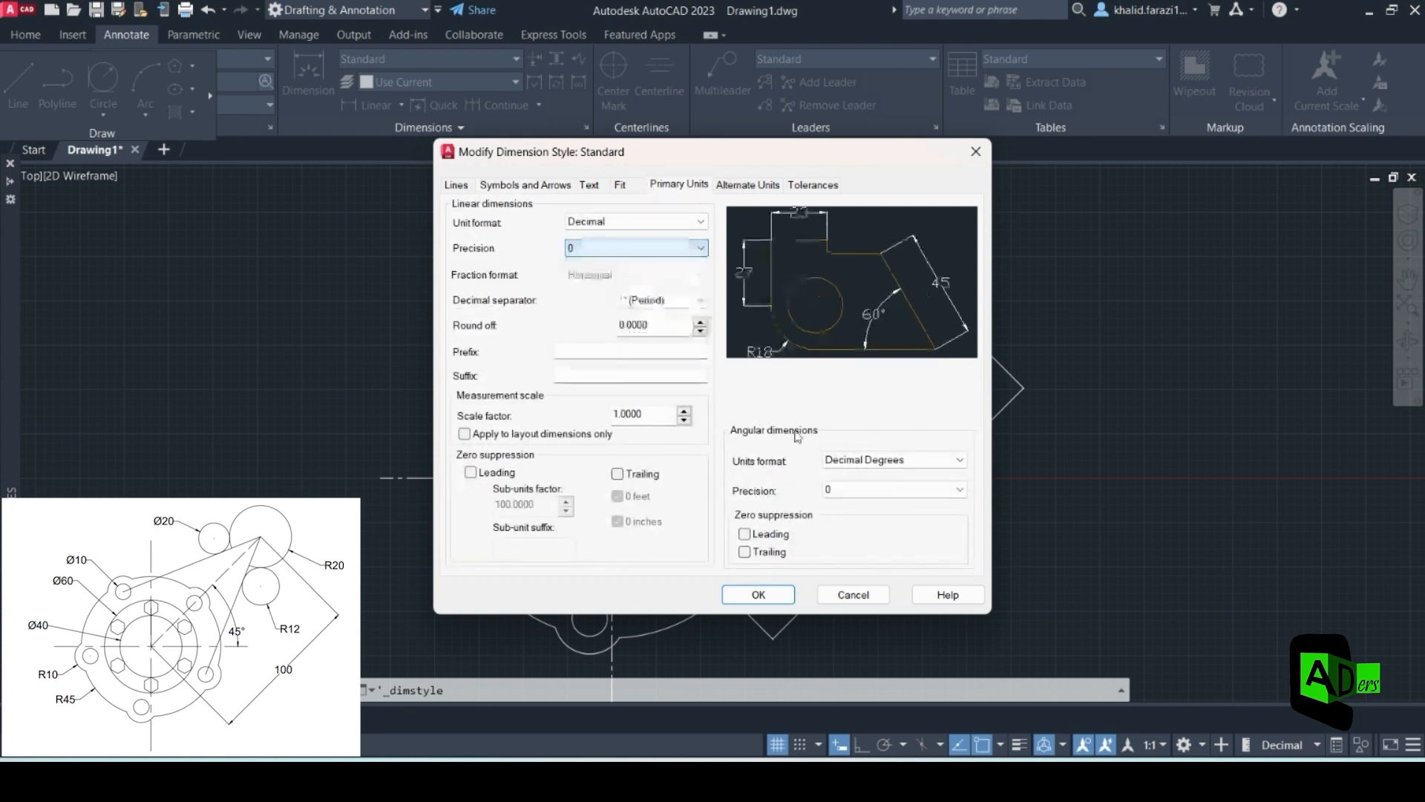
click(758, 593)
click(833, 525)
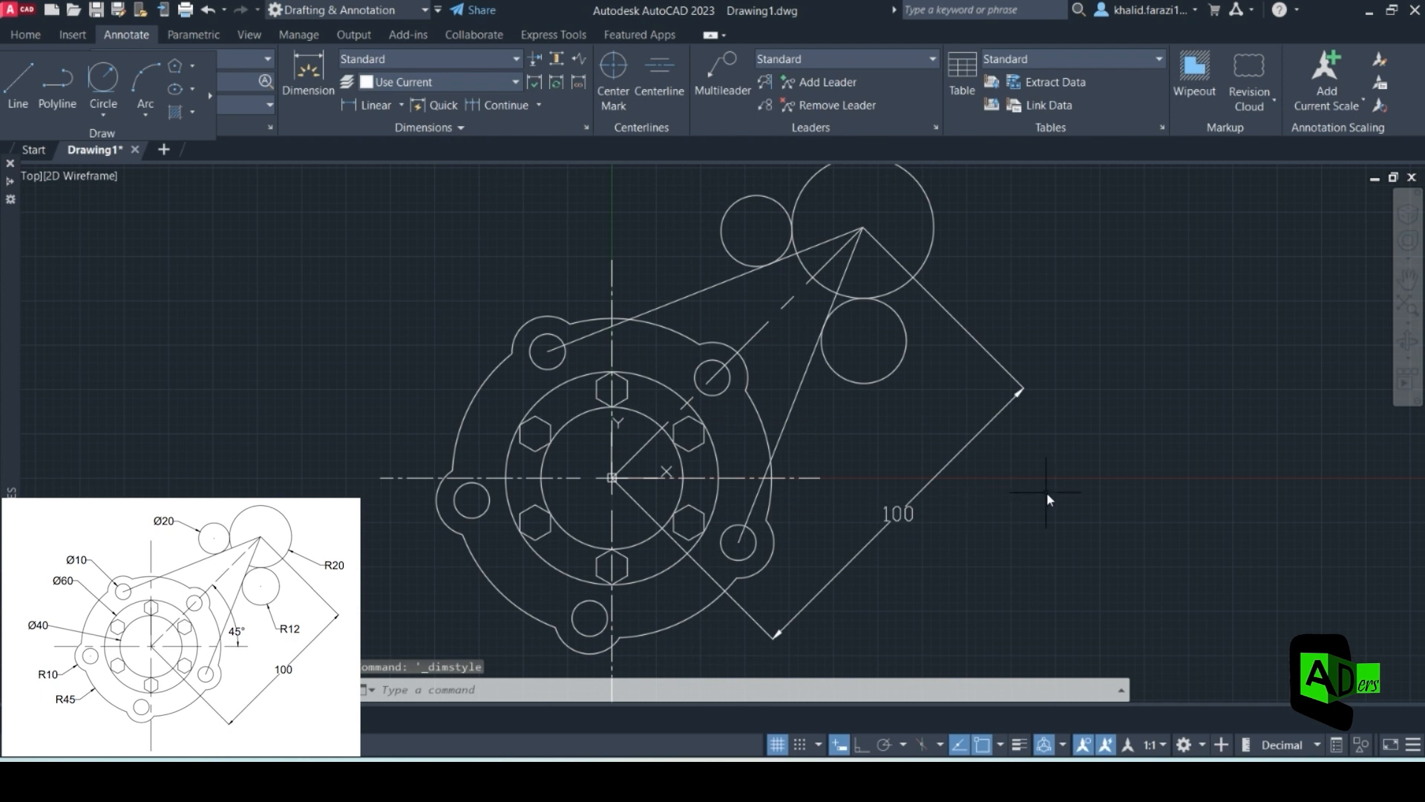
- Add diameter dimensions to the upper-left lug hole and the circle enclosing the hexagons, placing both texts left of the flange
click(35, 33)
click(406, 59)
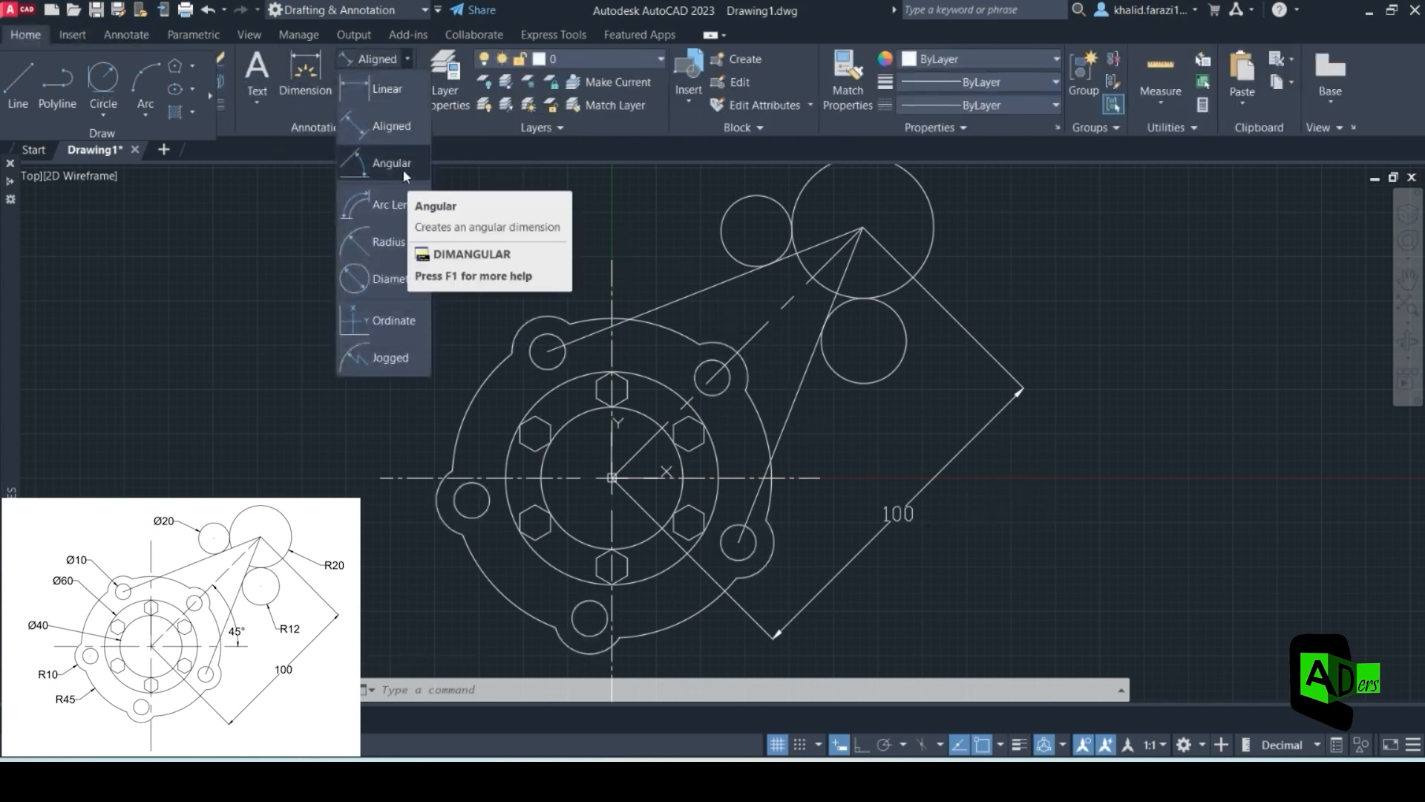
click(387, 279)
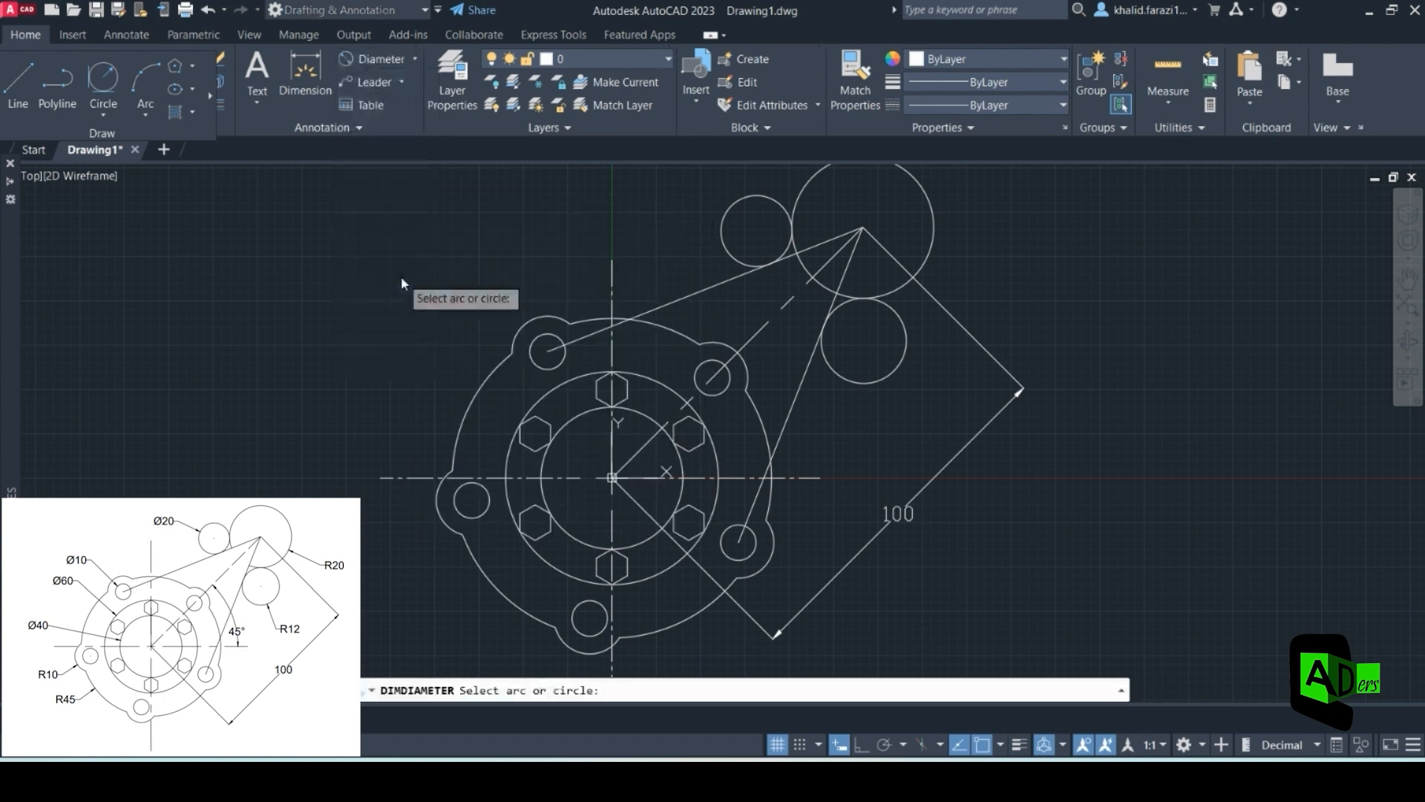
click(512, 349)
click(445, 305)
key(Return)
click(523, 412)
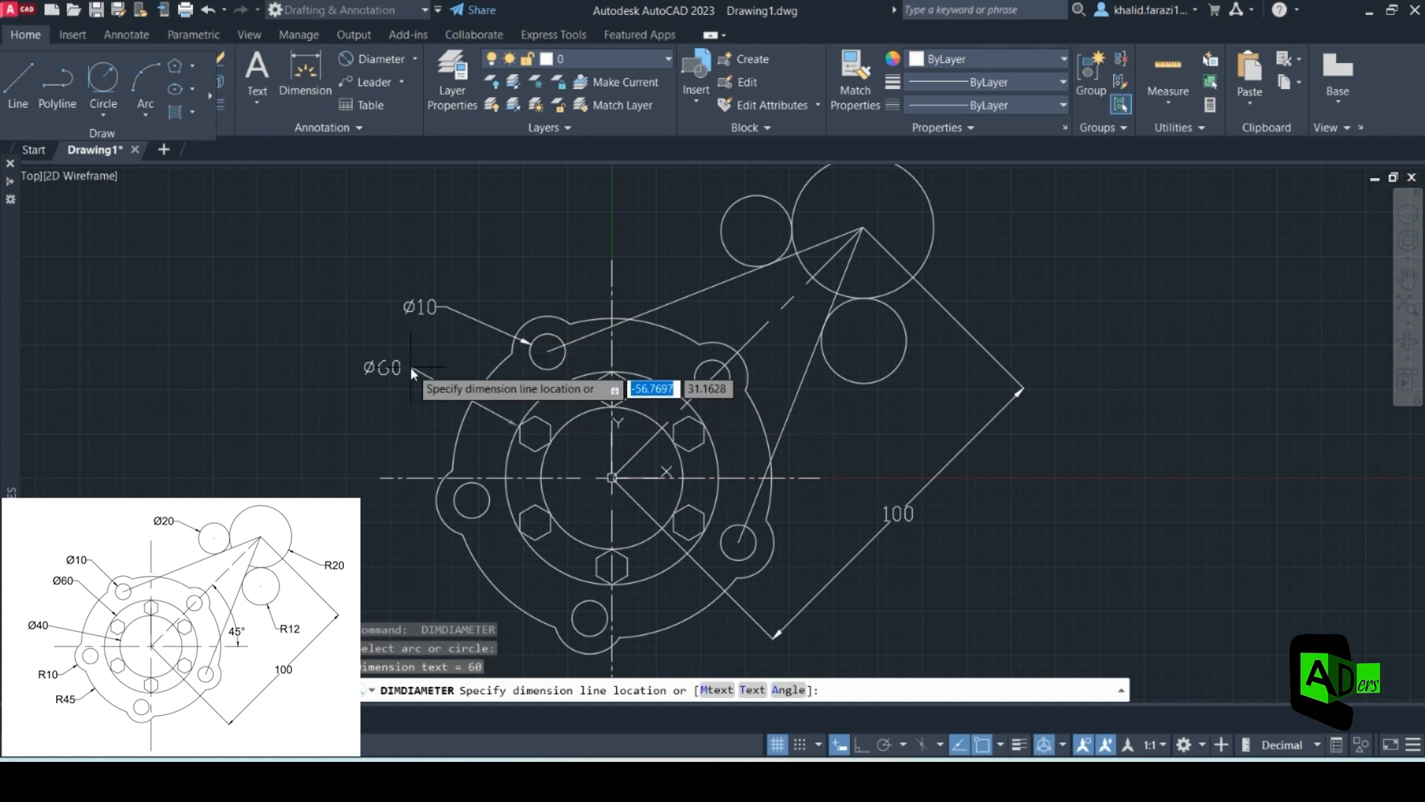
click(405, 368)
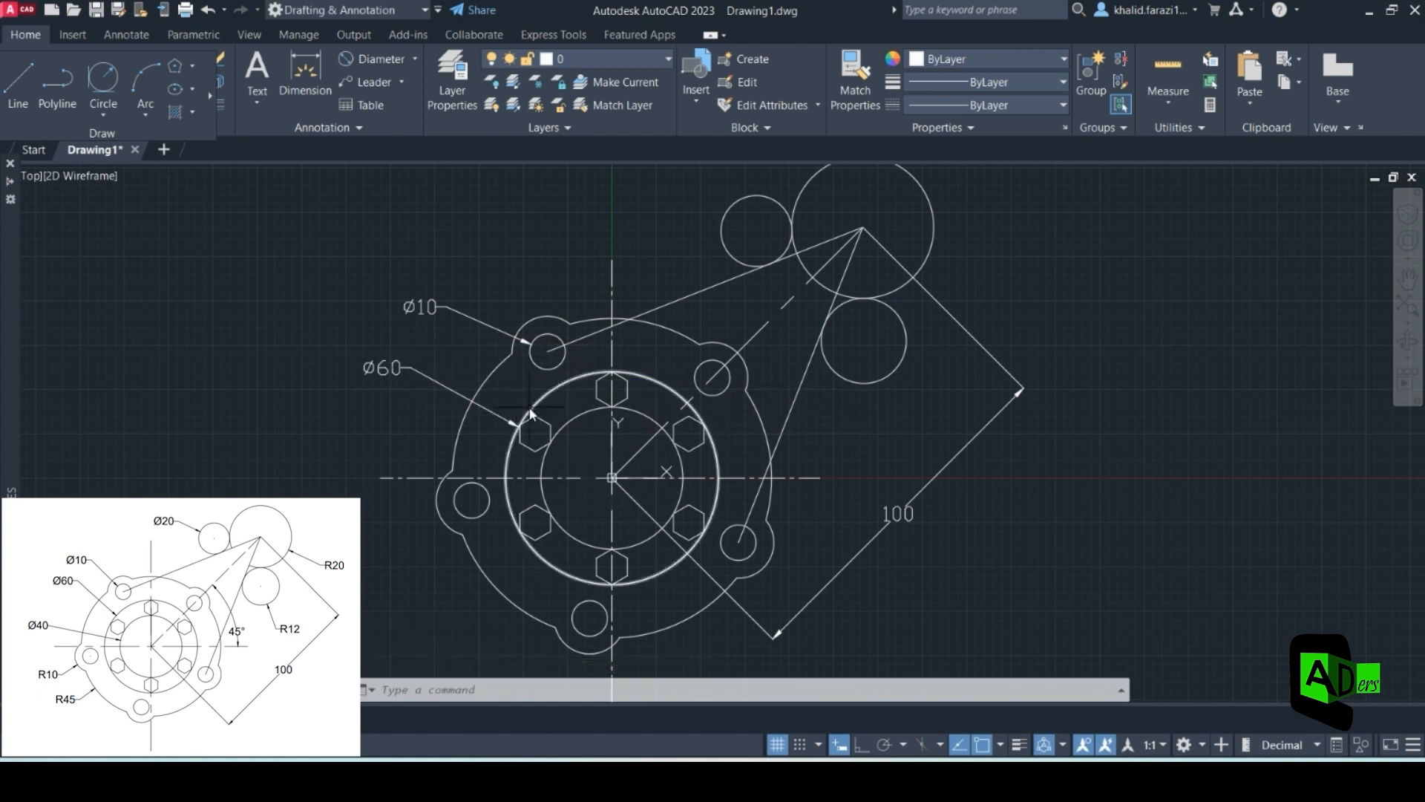
- Add diameter dimensions to the flange's innermost circle and the small tangent circle beside the radius 20 circle, checking the reference figure
key(Return)
click(541, 460)
click(403, 413)
key(Return)
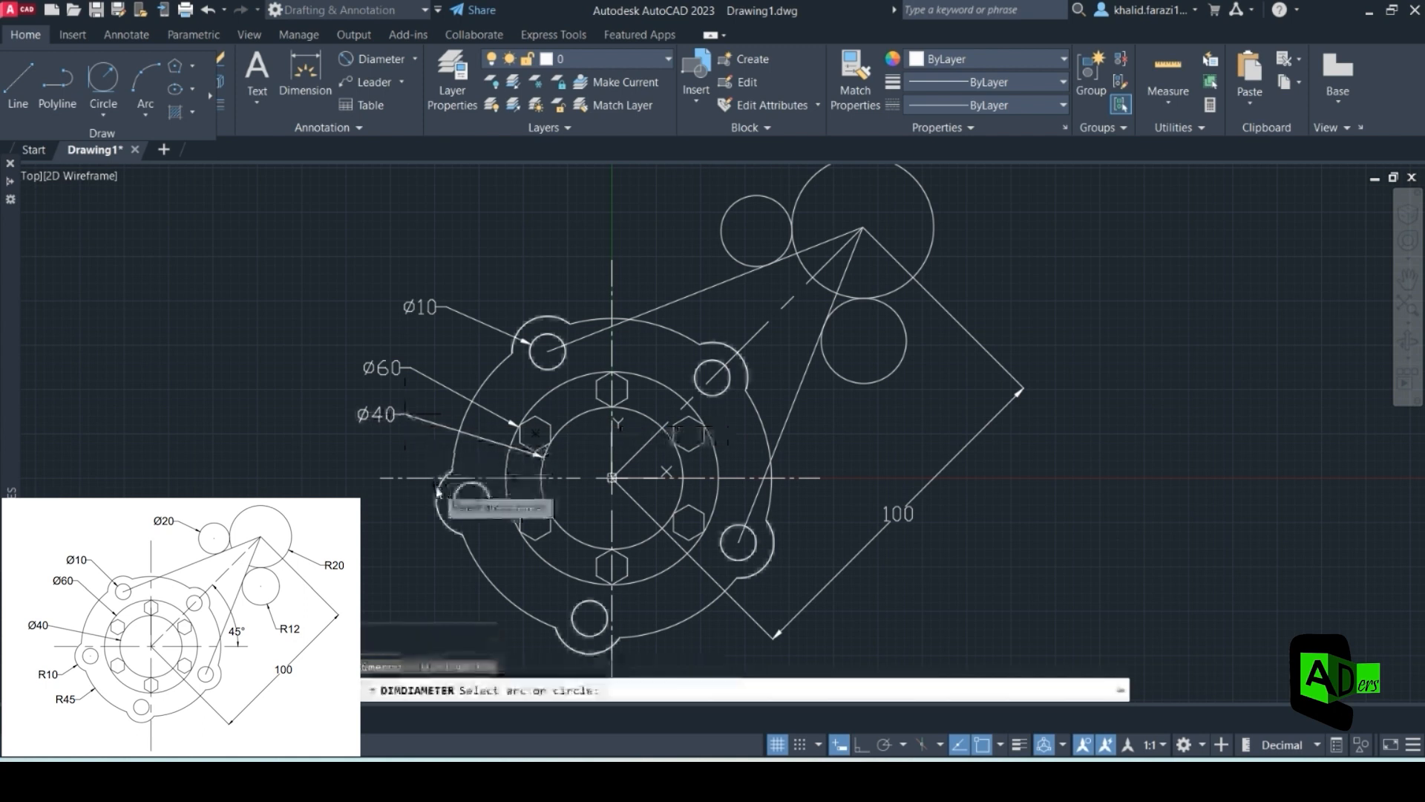
click(725, 216)
click(677, 209)
key(alt+Tab)
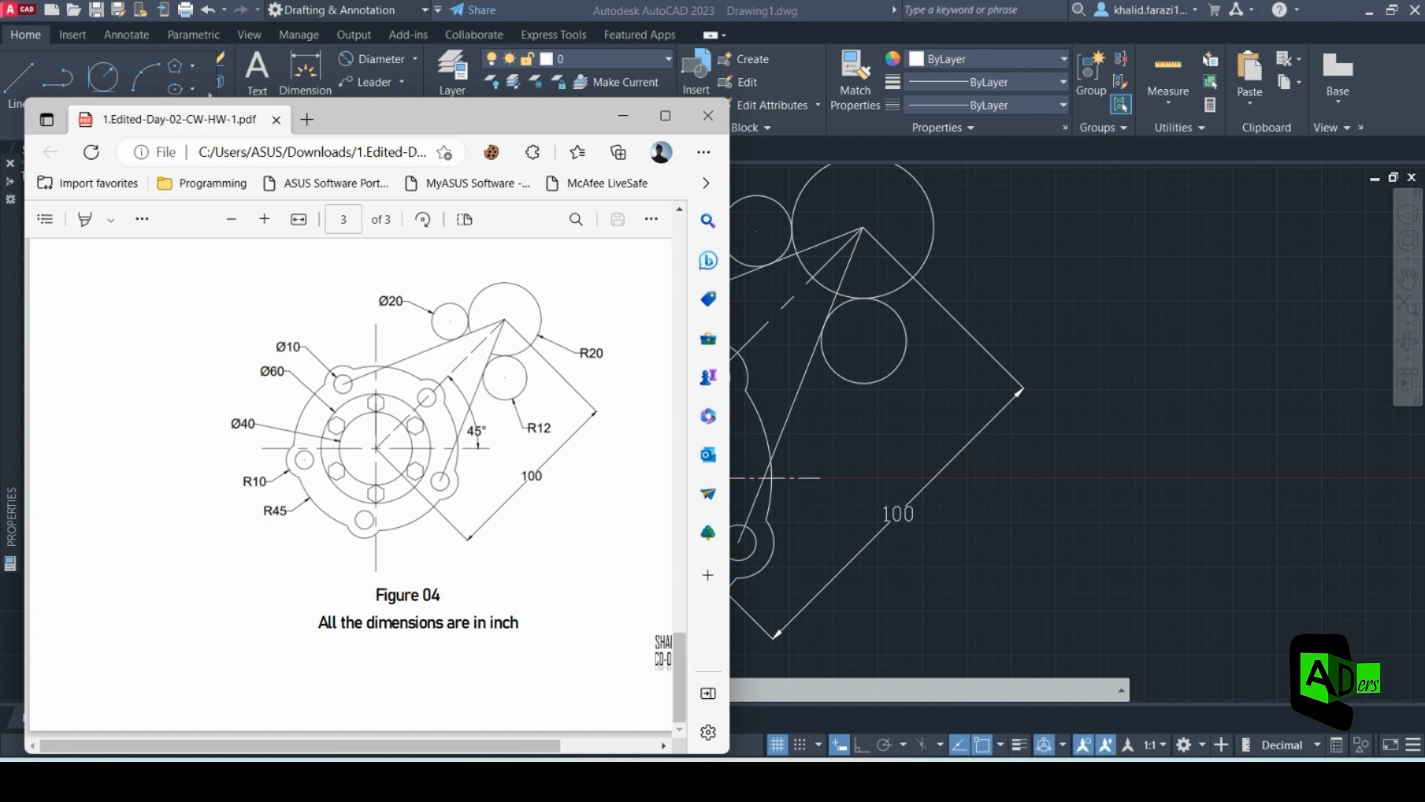
key(alt+Tab)
- Add radius dimensions to the lower tangent circle and the large circle at the end of the 45-degree line
click(414, 60)
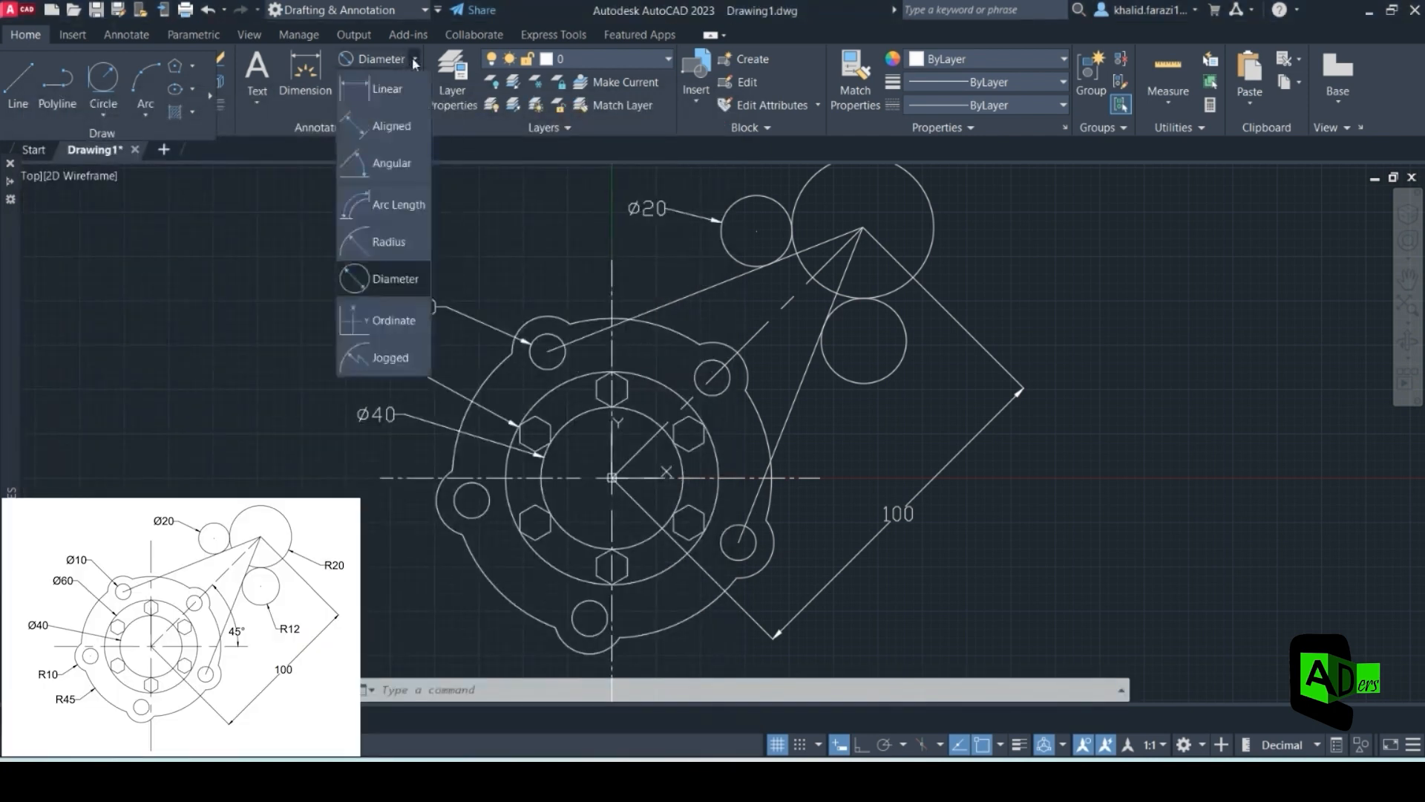
click(389, 241)
click(883, 384)
click(895, 398)
key(Return)
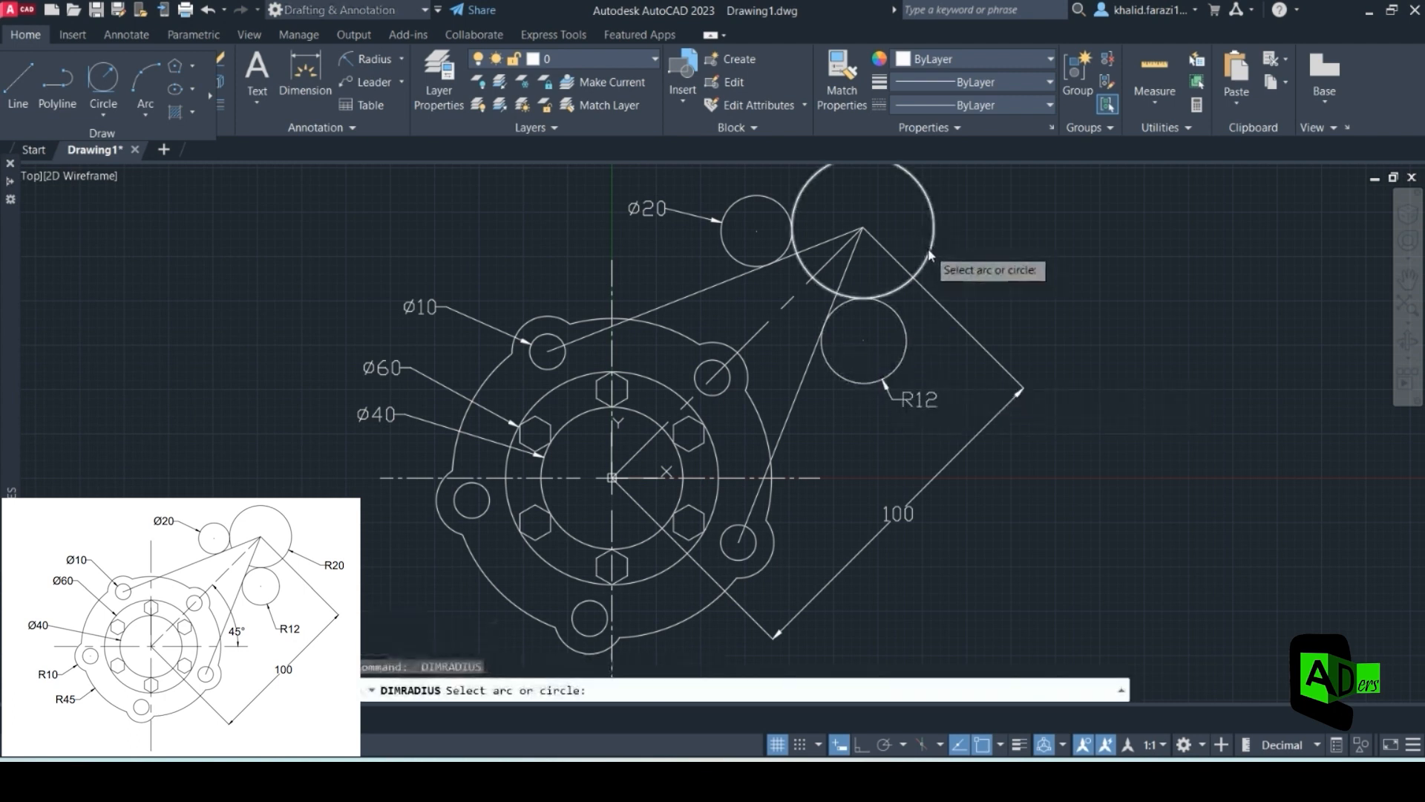
click(929, 254)
click(977, 275)
- Trim away the part of the radius 20 circle that lies between the connecting lines to the lug holes
drag(102, 133, 155, 192)
click(159, 59)
scroll(792, 275, up, 2)
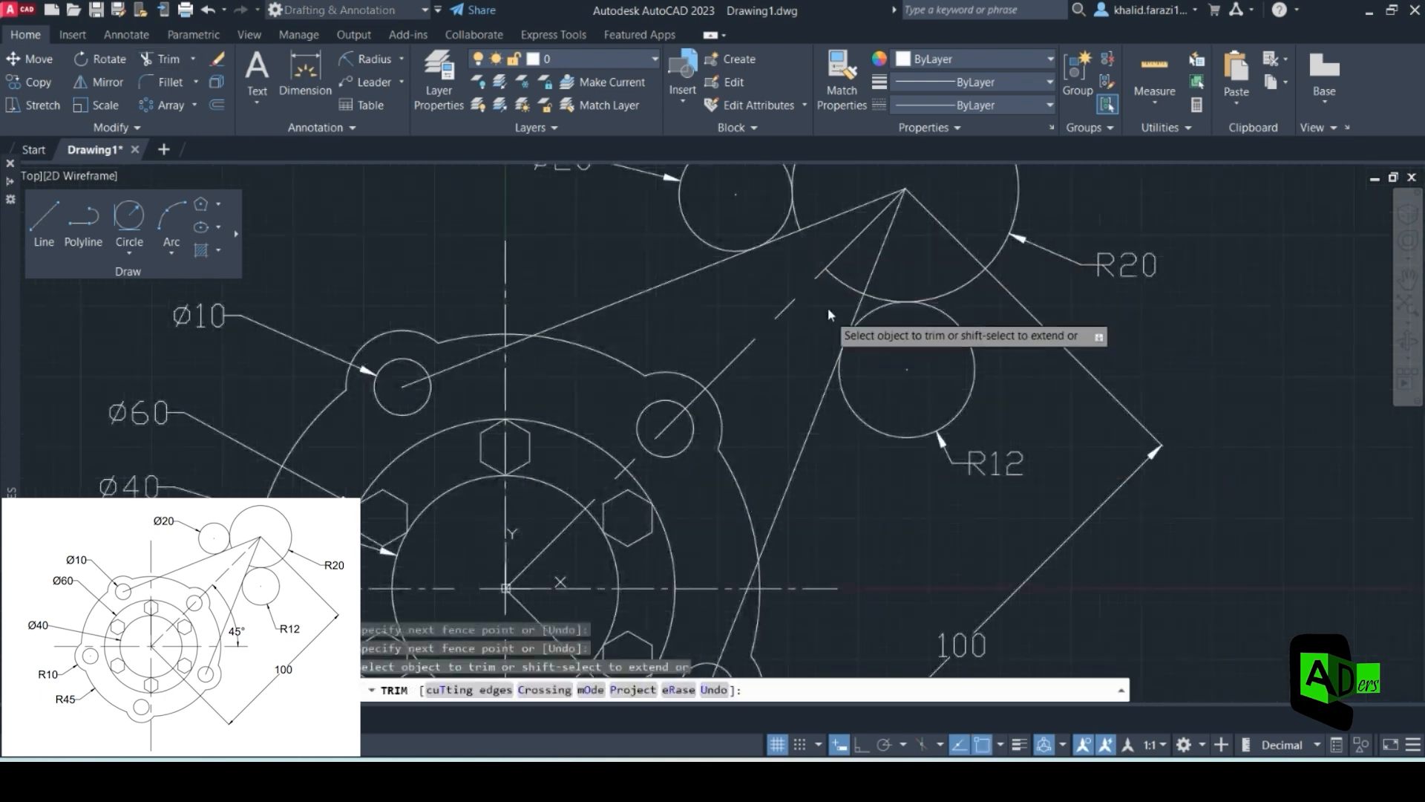
scroll(859, 271, down, 4)
key(Escape)
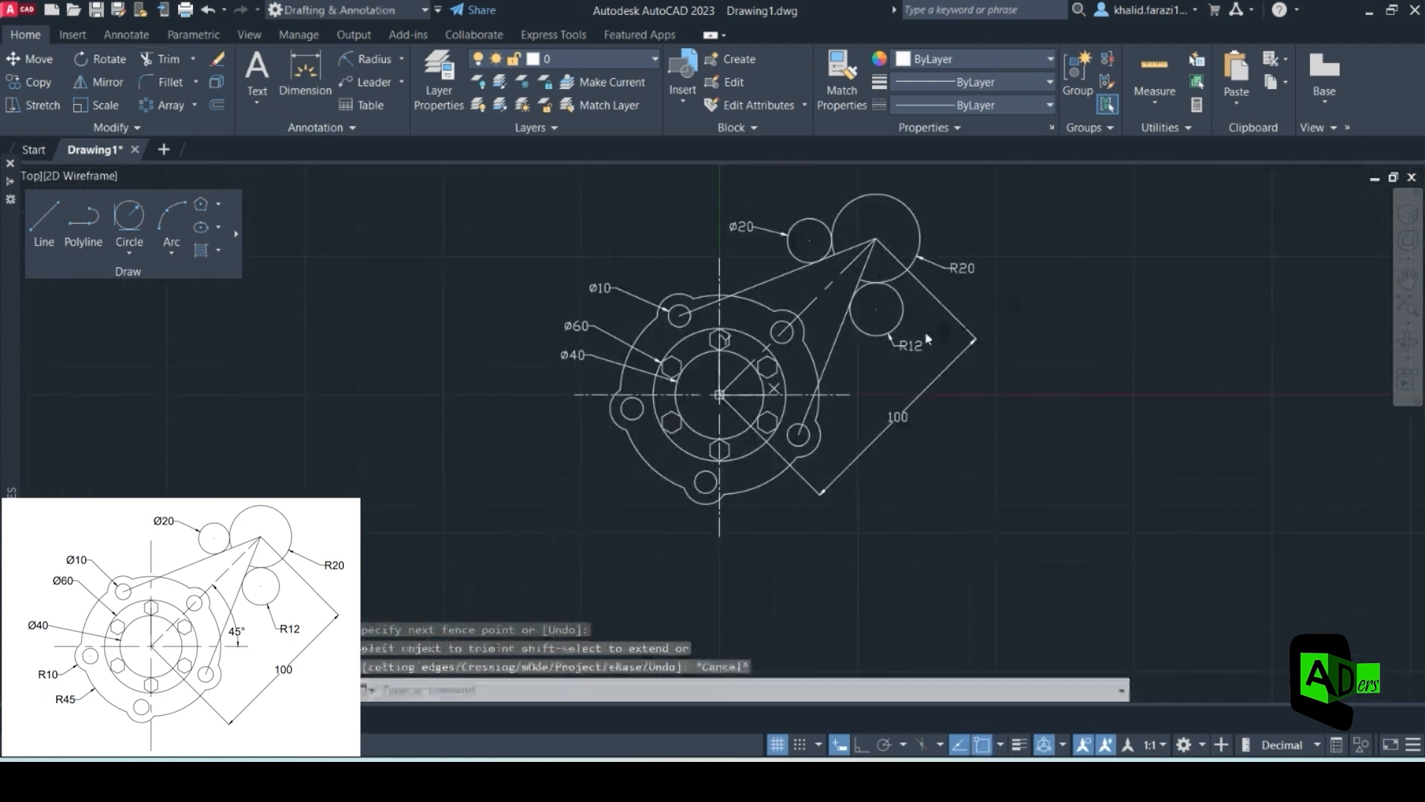
scroll(916, 323, up, 2)
scroll(980, 303, down, 2)
middle_drag(980, 302, 963, 328)
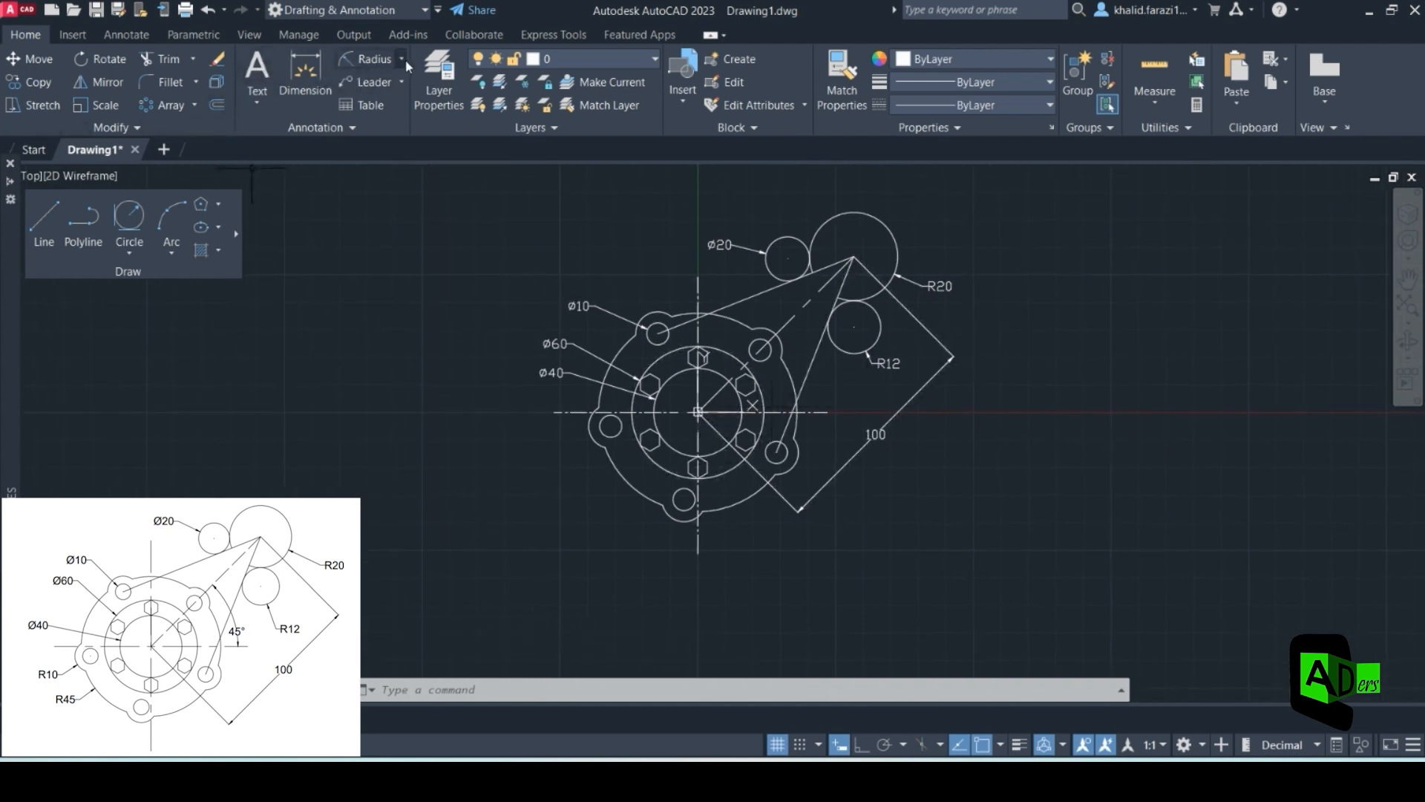
text(tr)
key(Return)
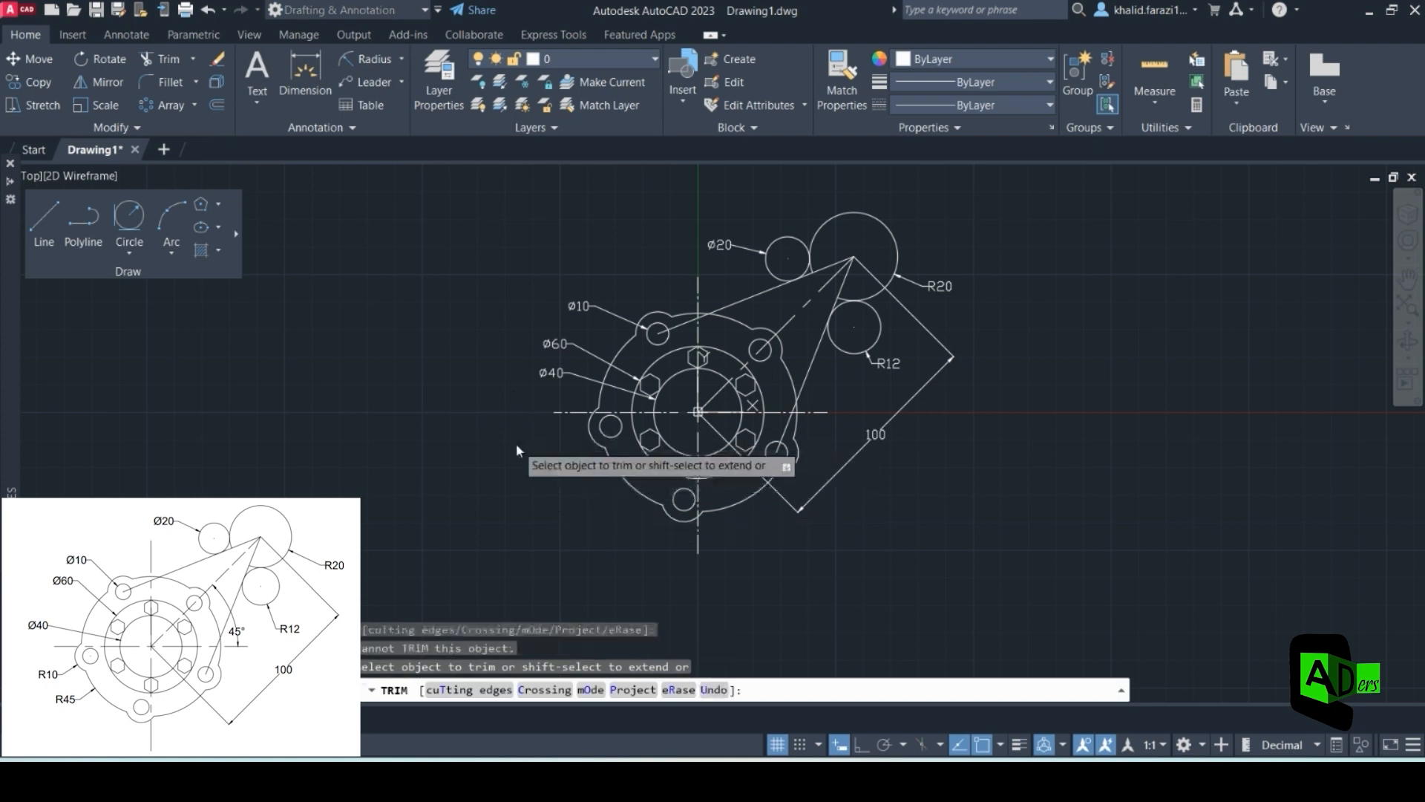
- Add radius dimensions to the left lug's outer arc and the flange's outer arc, placed at the flange's lower left
click(367, 59)
click(594, 439)
click(527, 464)
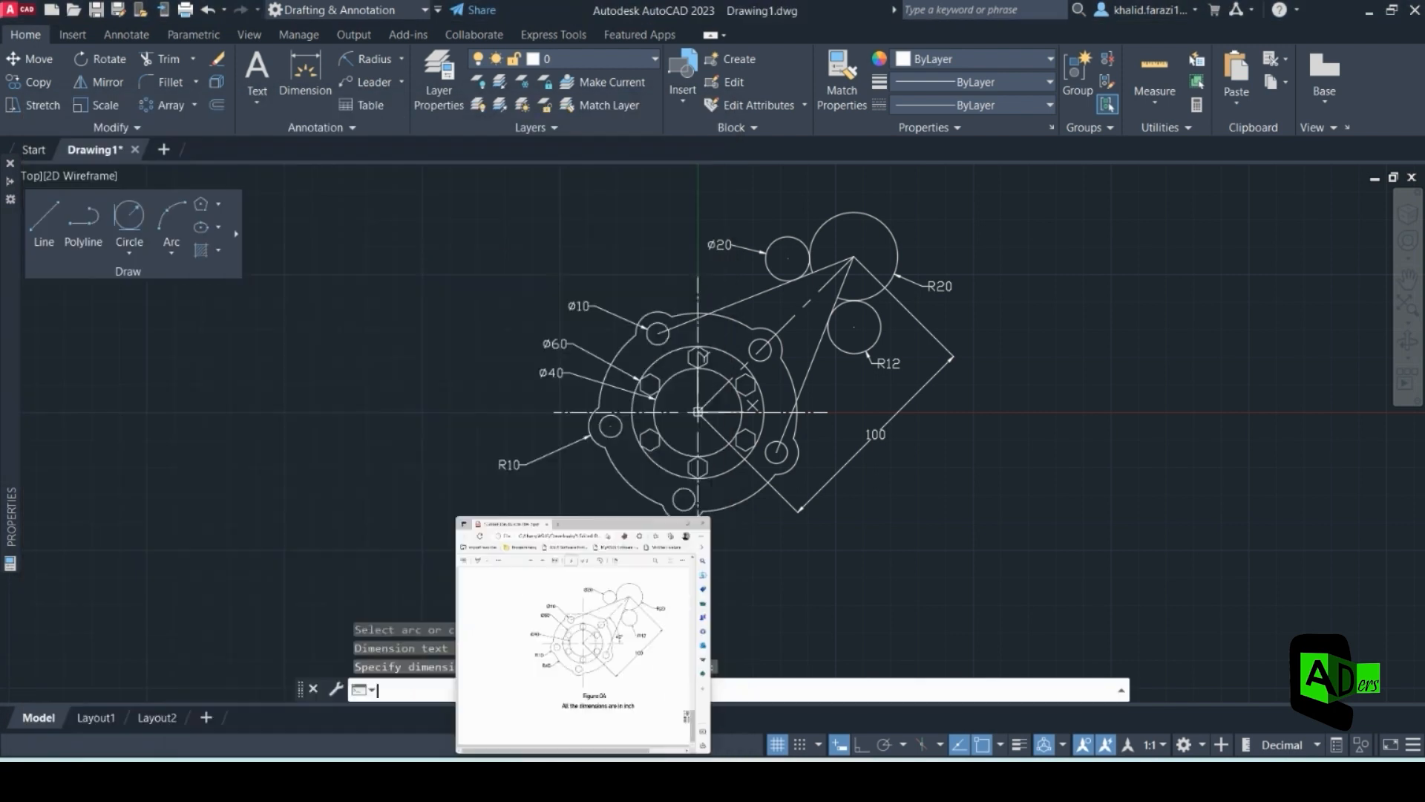
key(Return)
click(606, 466)
click(545, 491)
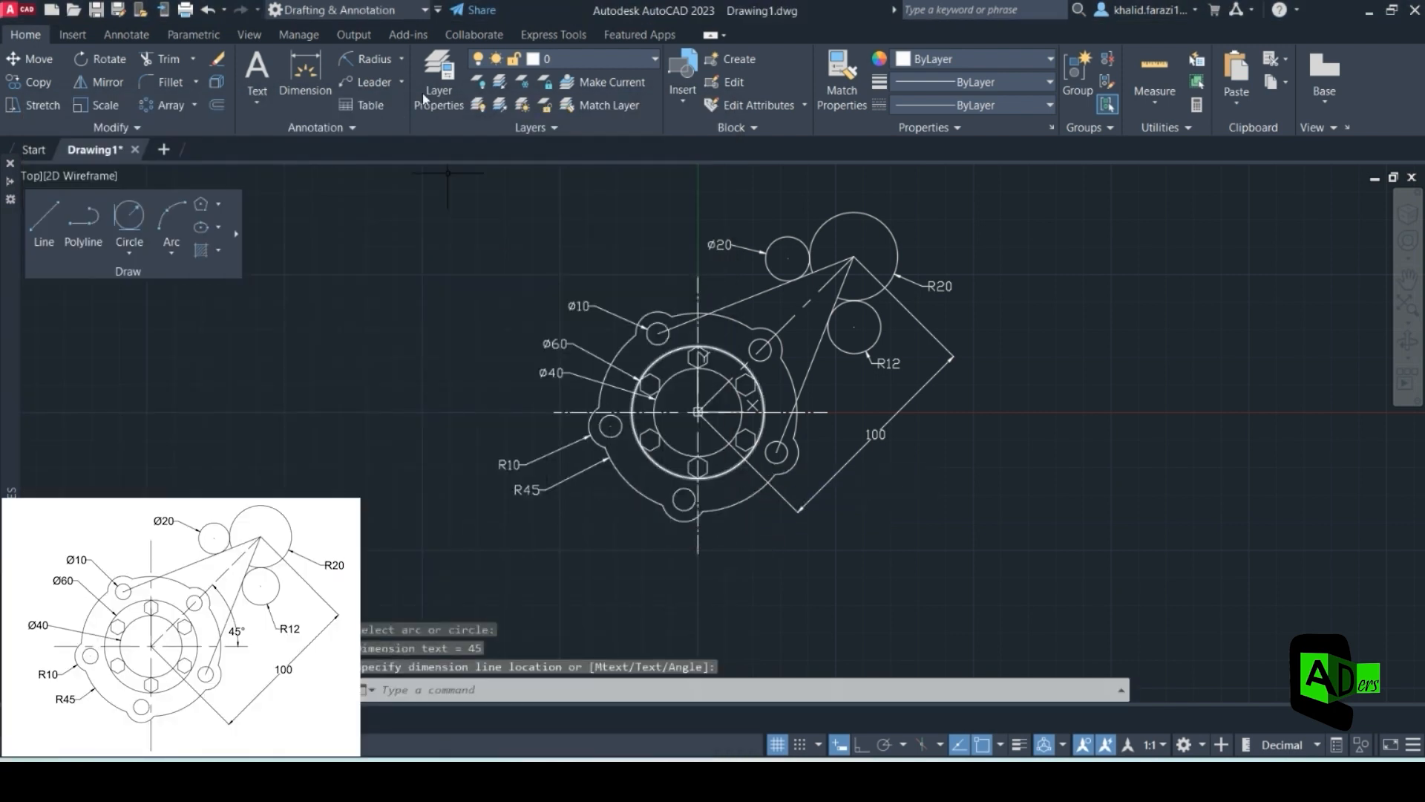
- Add an angular dimension between the horizontal centre line and the 45-degree line
click(402, 59)
click(401, 159)
scroll(761, 382, up, 2)
click(792, 435)
click(742, 355)
click(772, 386)
scroll(846, 381, down, 2)
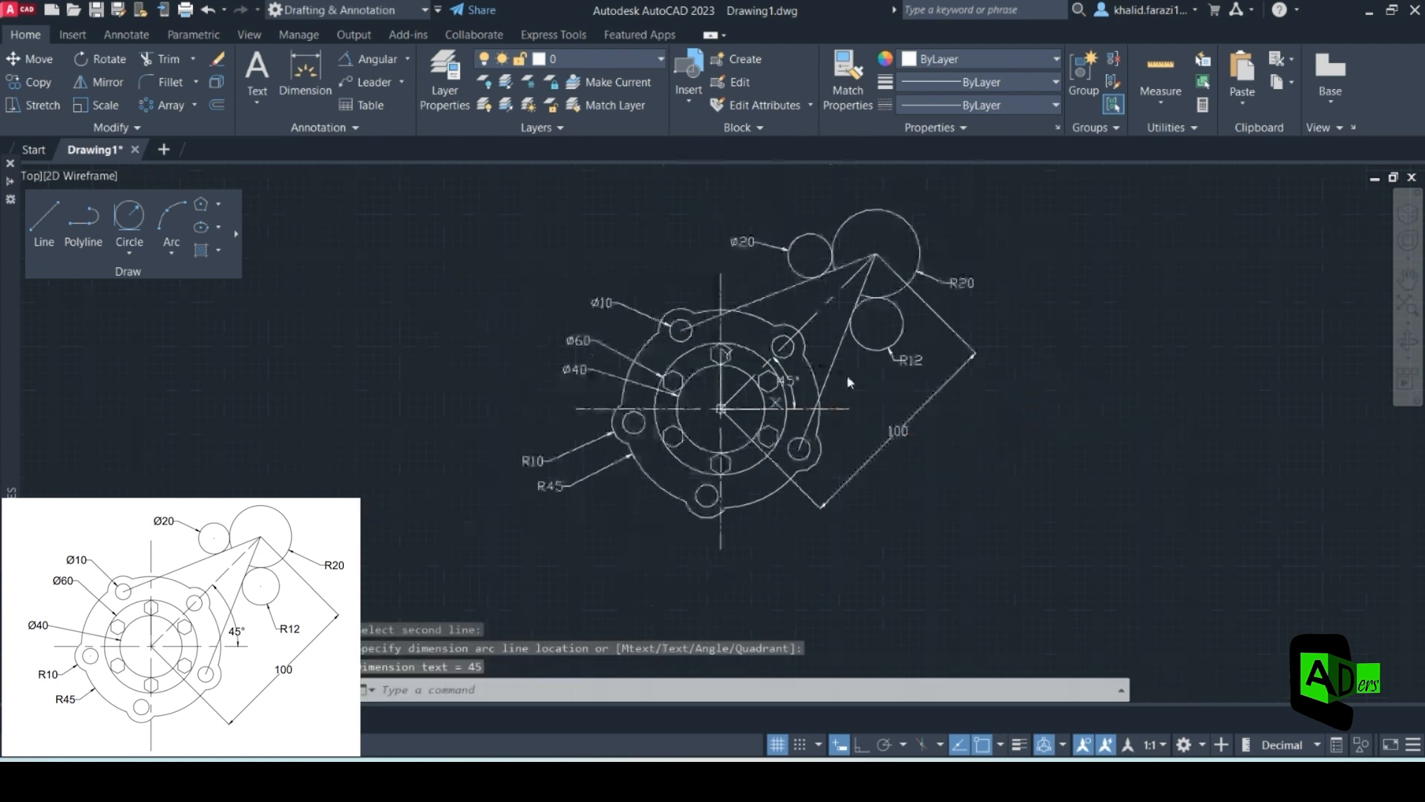
middle_drag(861, 377, 873, 434)
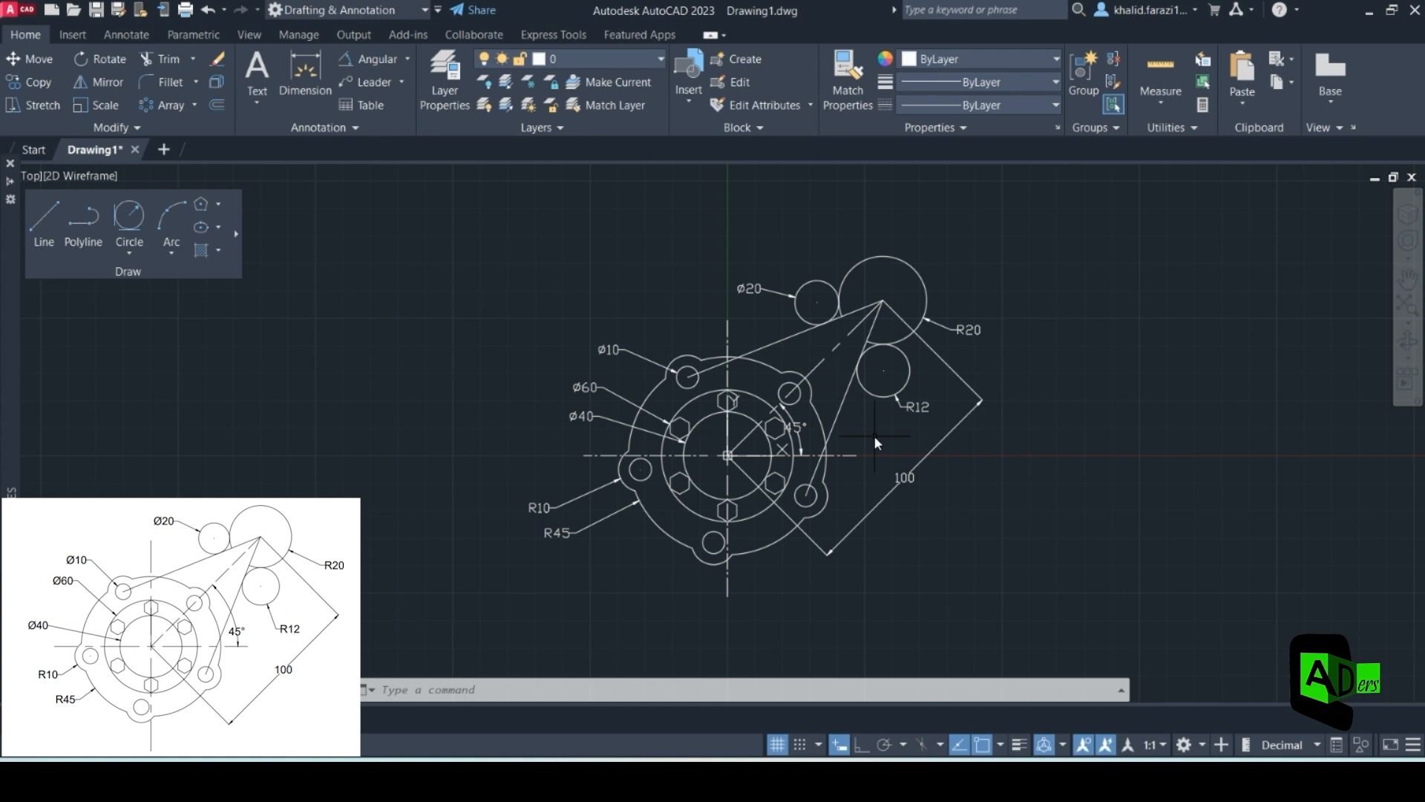
- Move the angular dimension's arc and text outward past the flange outline and deselect it
click(793, 420)
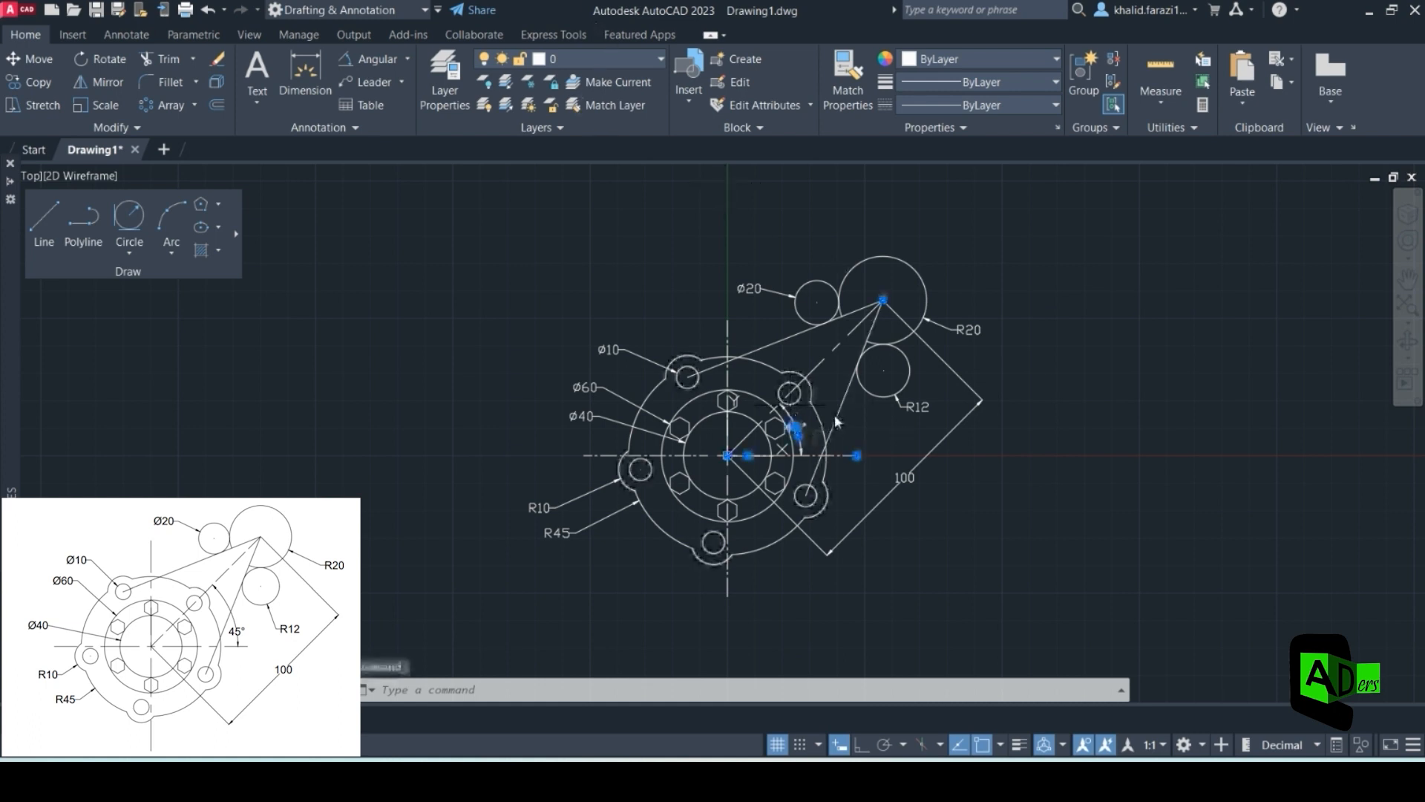
click(796, 429)
click(837, 415)
click(885, 406)
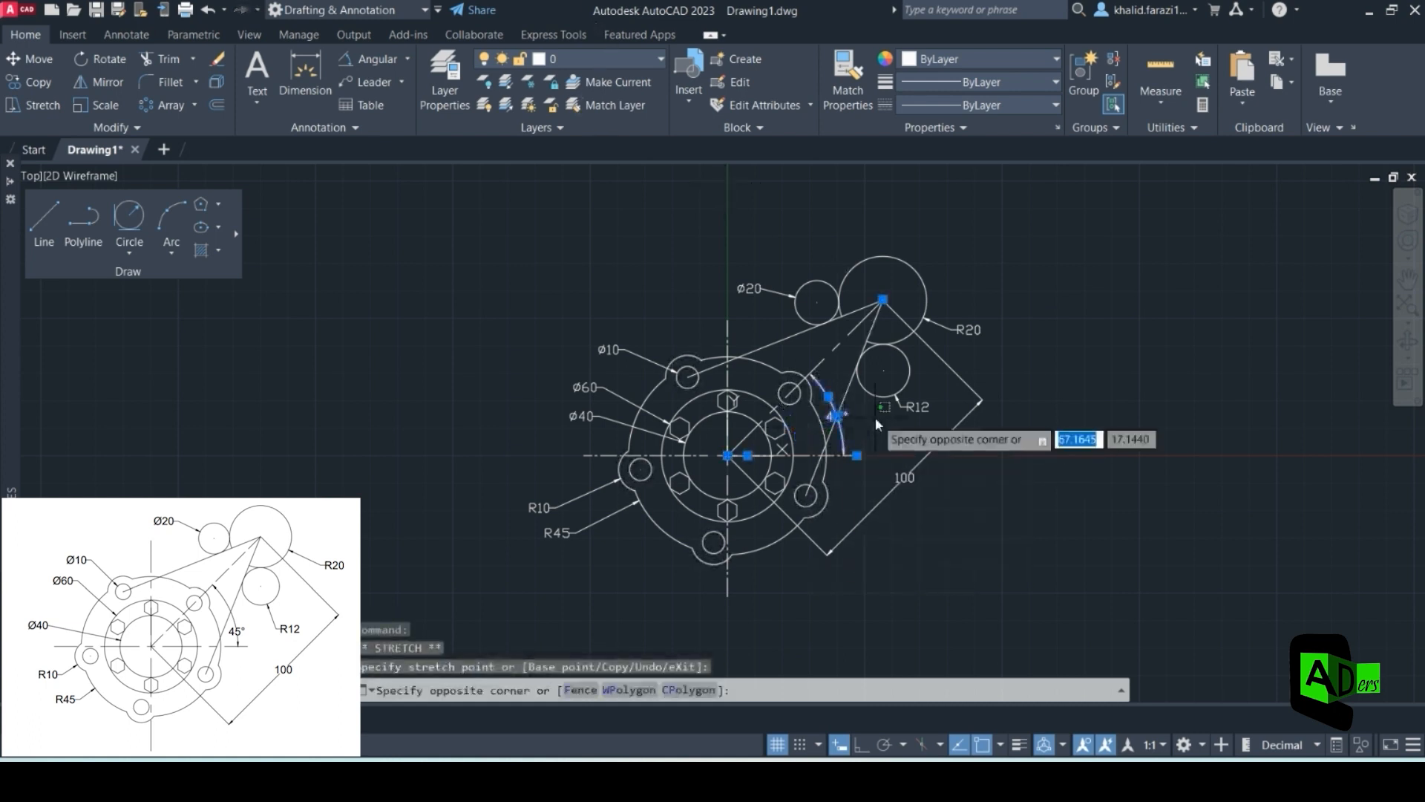
key(Escape)
key(Escape)
- Compare the dimensioned drawing with Figure 04 in the reference PDF
scroll(862, 421, up, 1)
scroll(862, 422, down, 1)
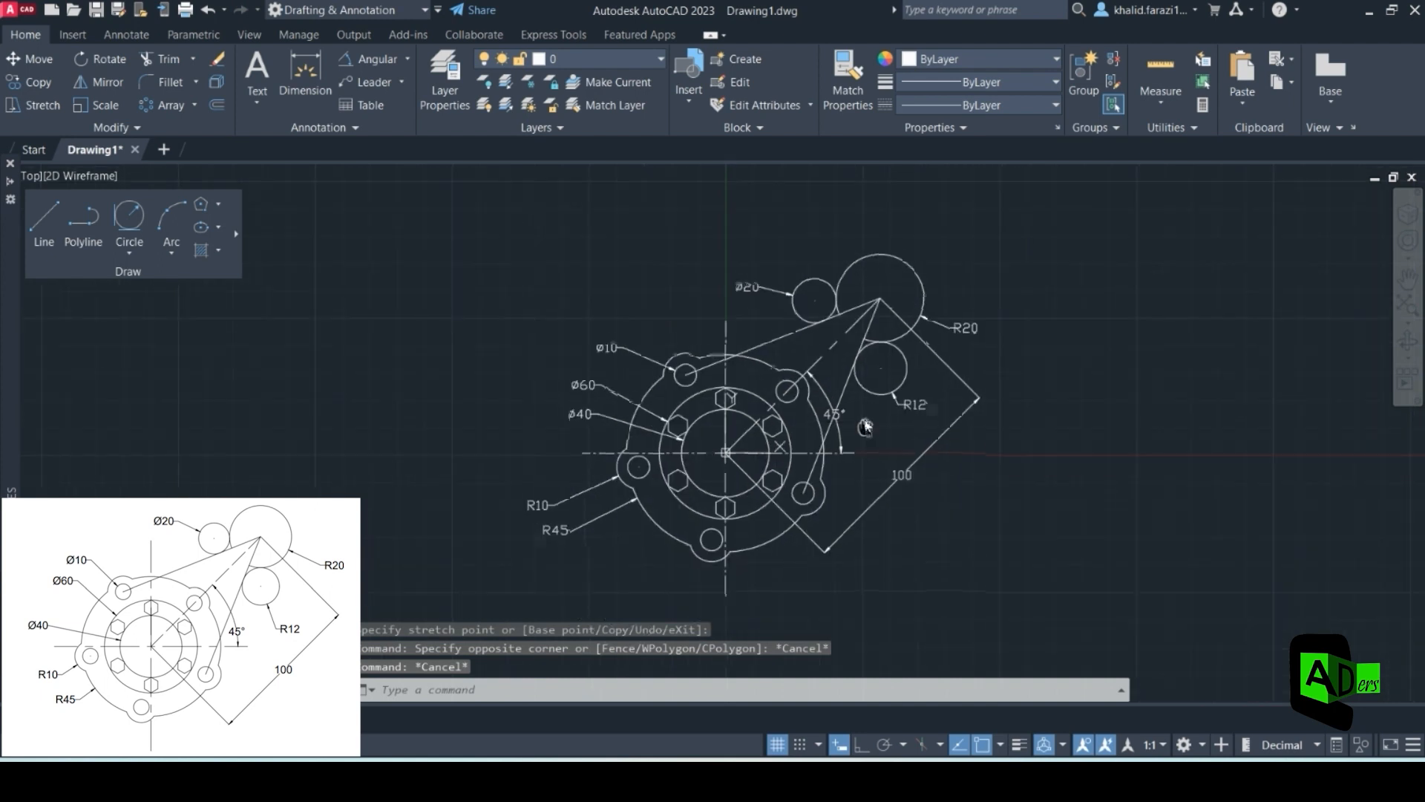
middle_drag(865, 425, 864, 413)
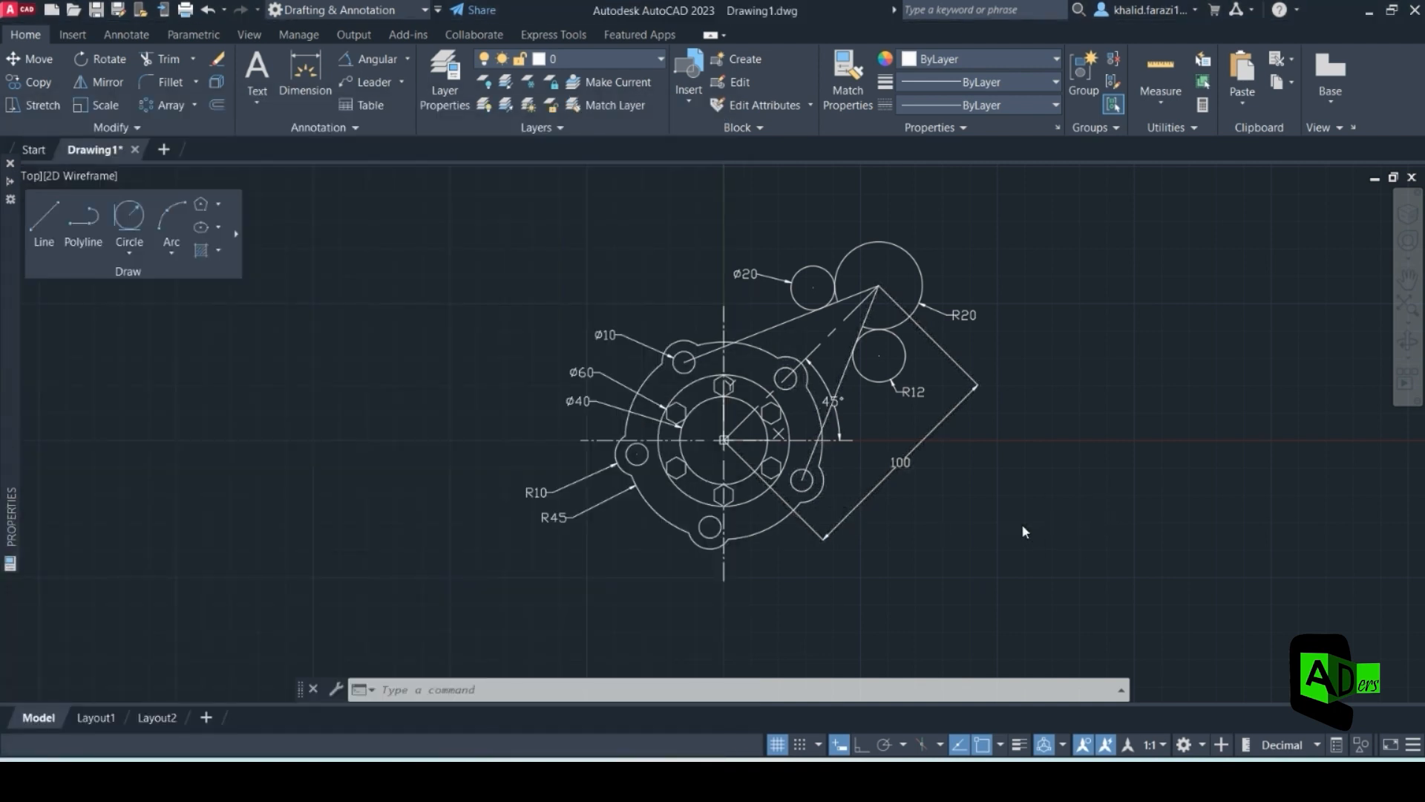
middle_drag(1025, 531, 1257, 542)
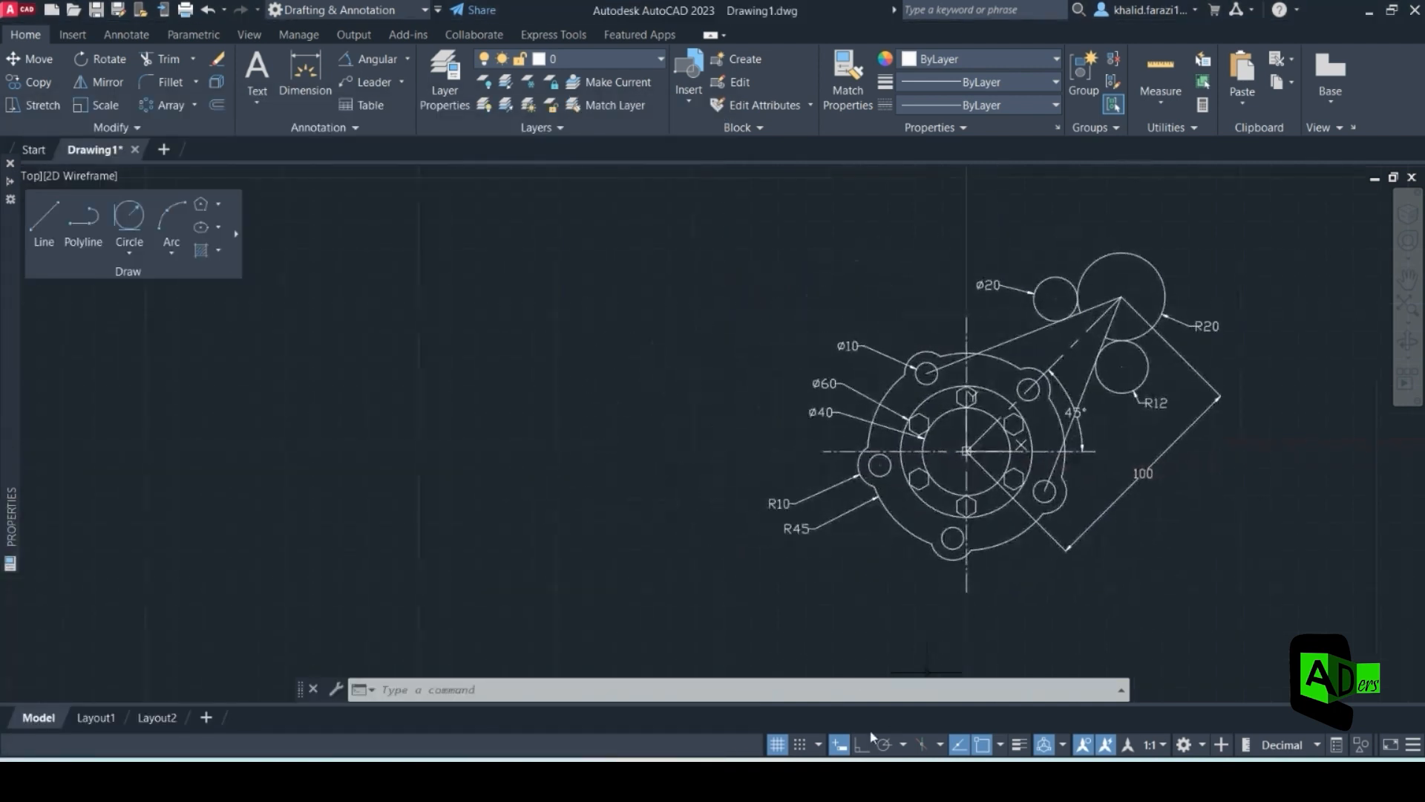
key(alt+Tab)
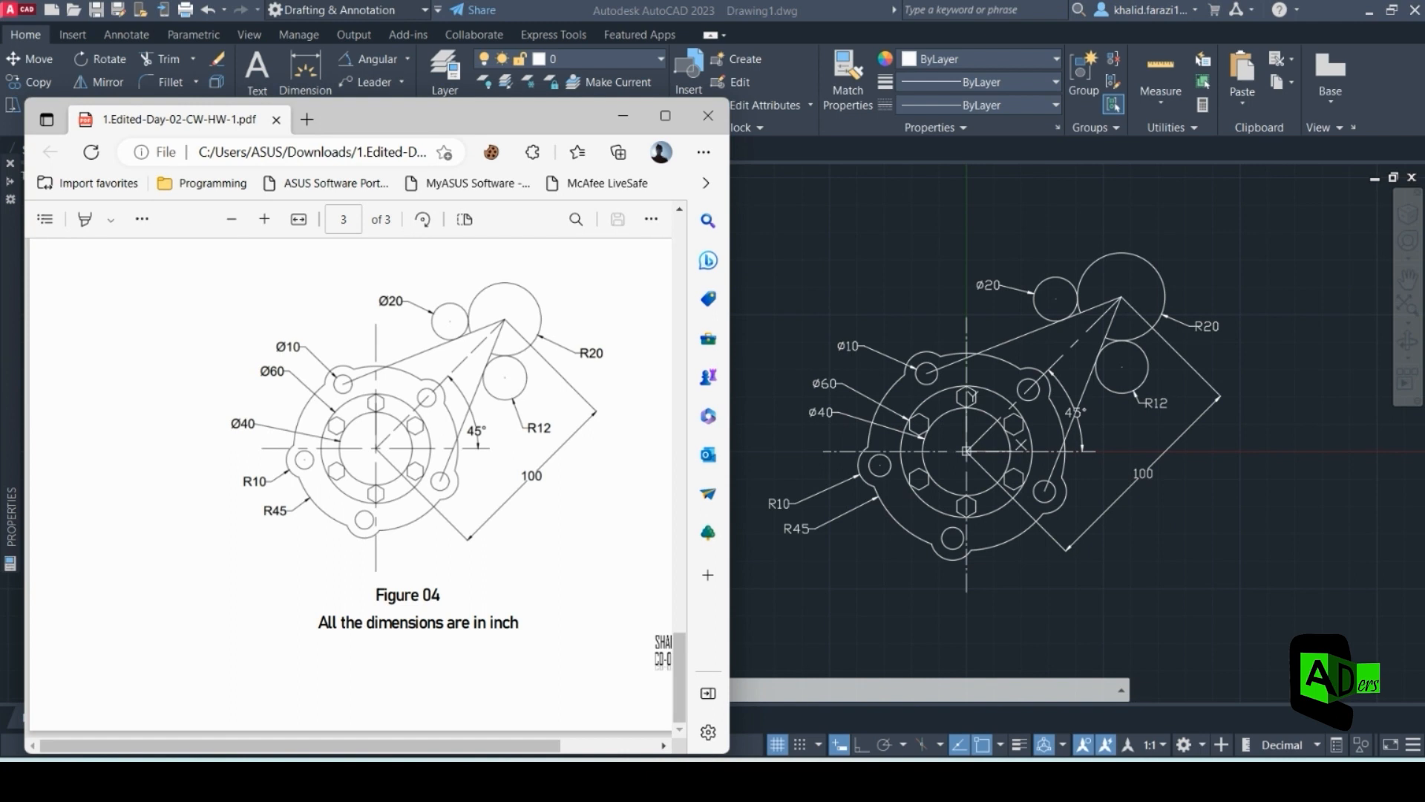
key(alt+Tab)
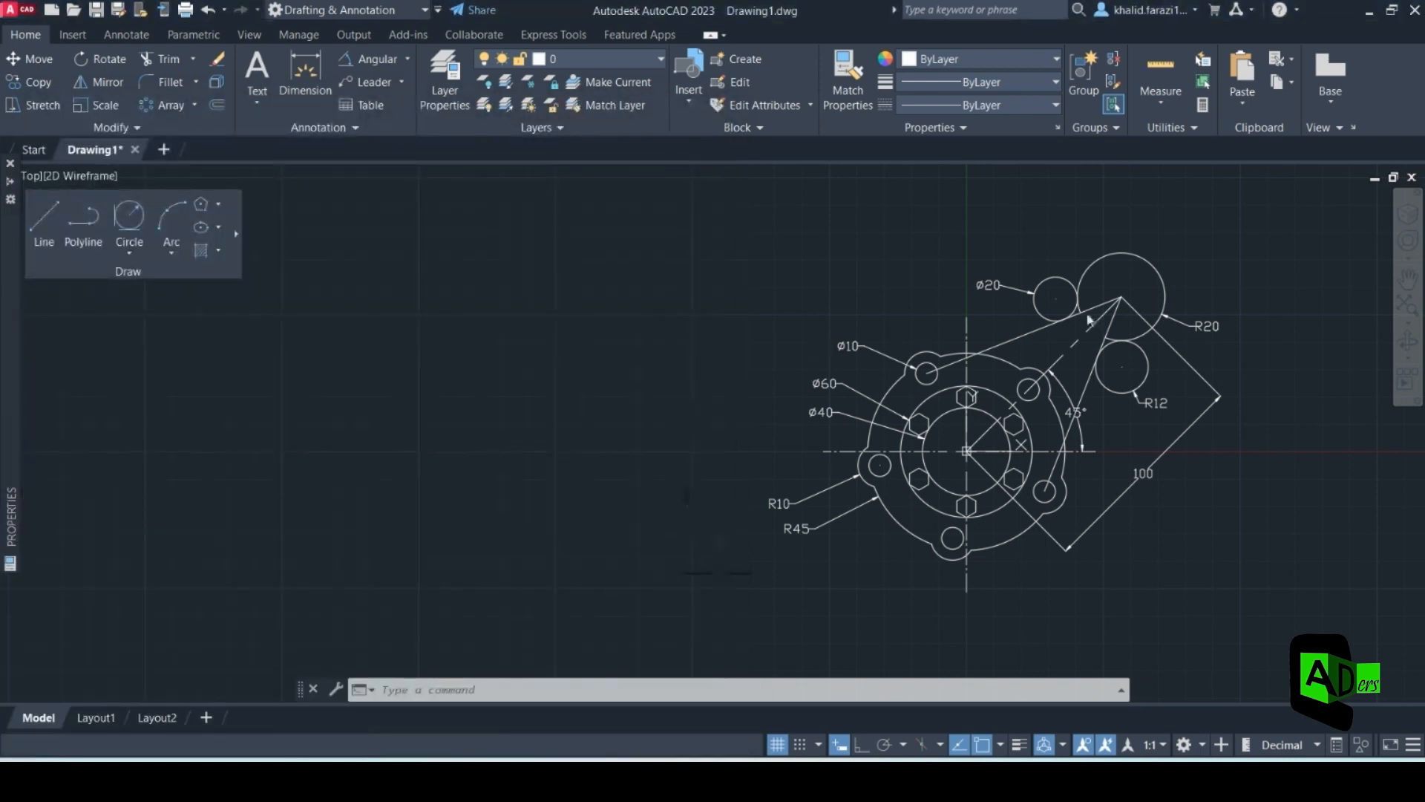